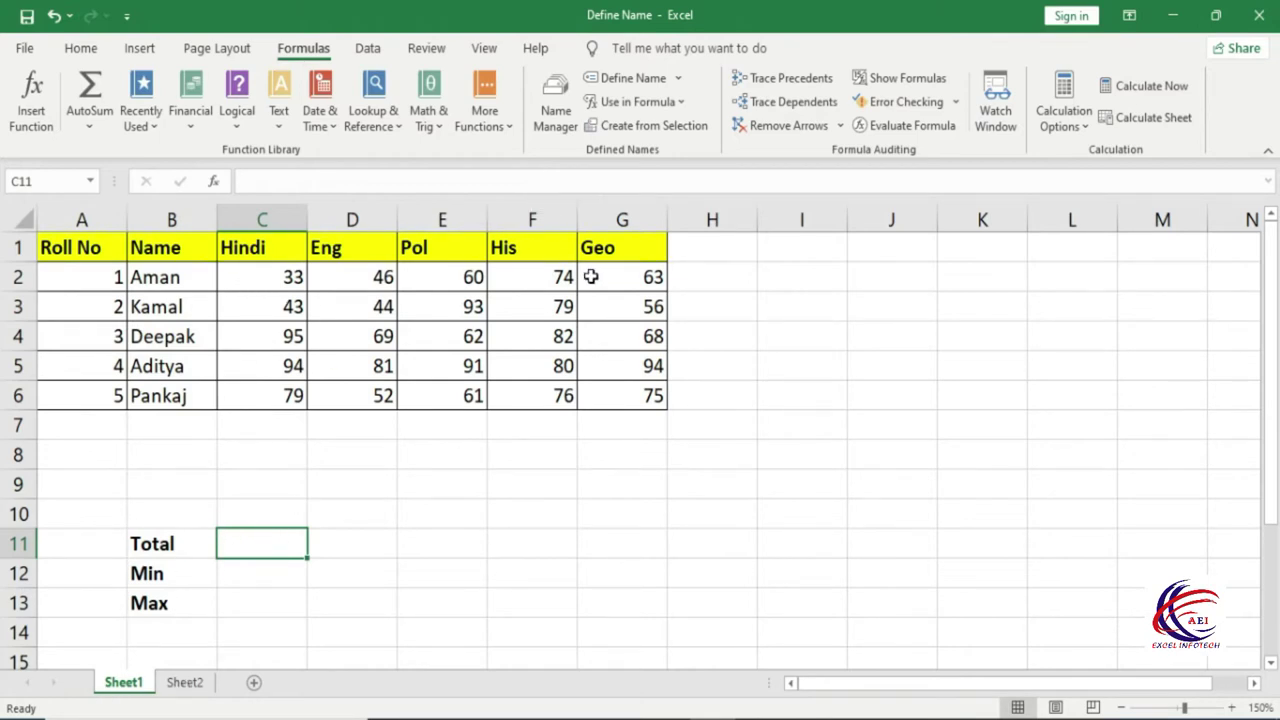
Enter =SUM(hindi,eng,pol,his,geo) in C11 so the total shows 1750
type("=")
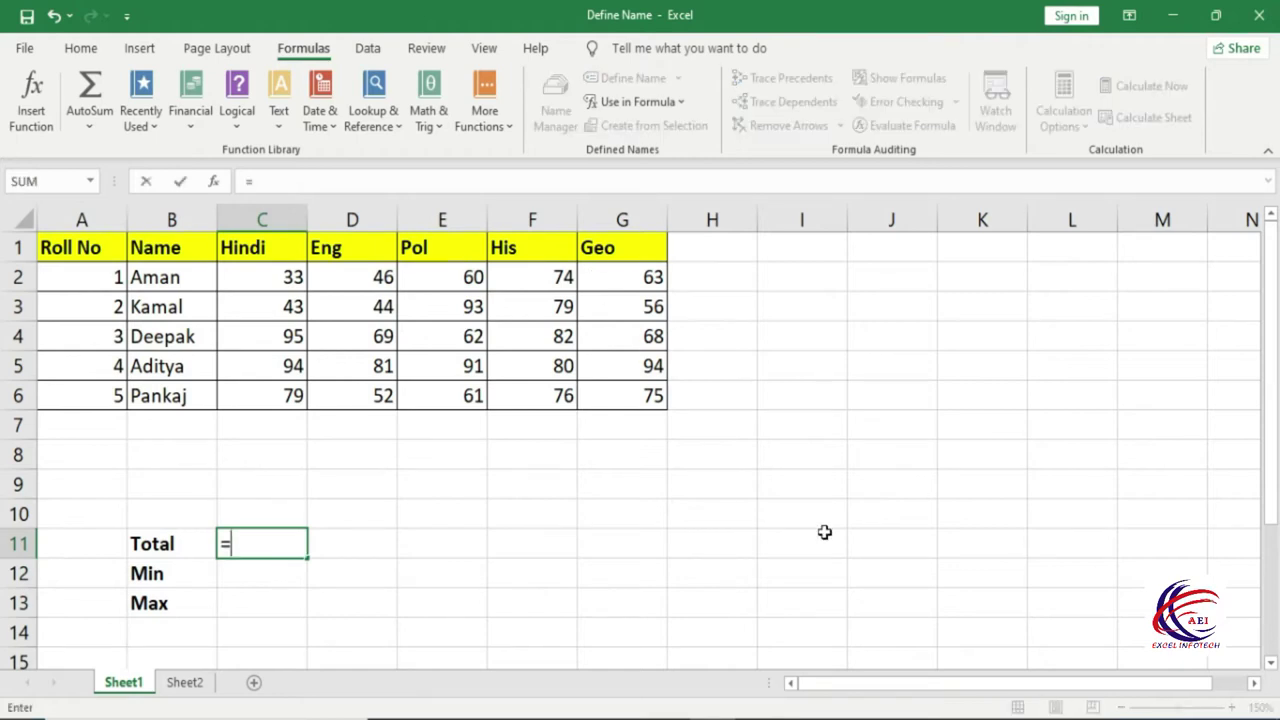
type("su")
key("Tab")
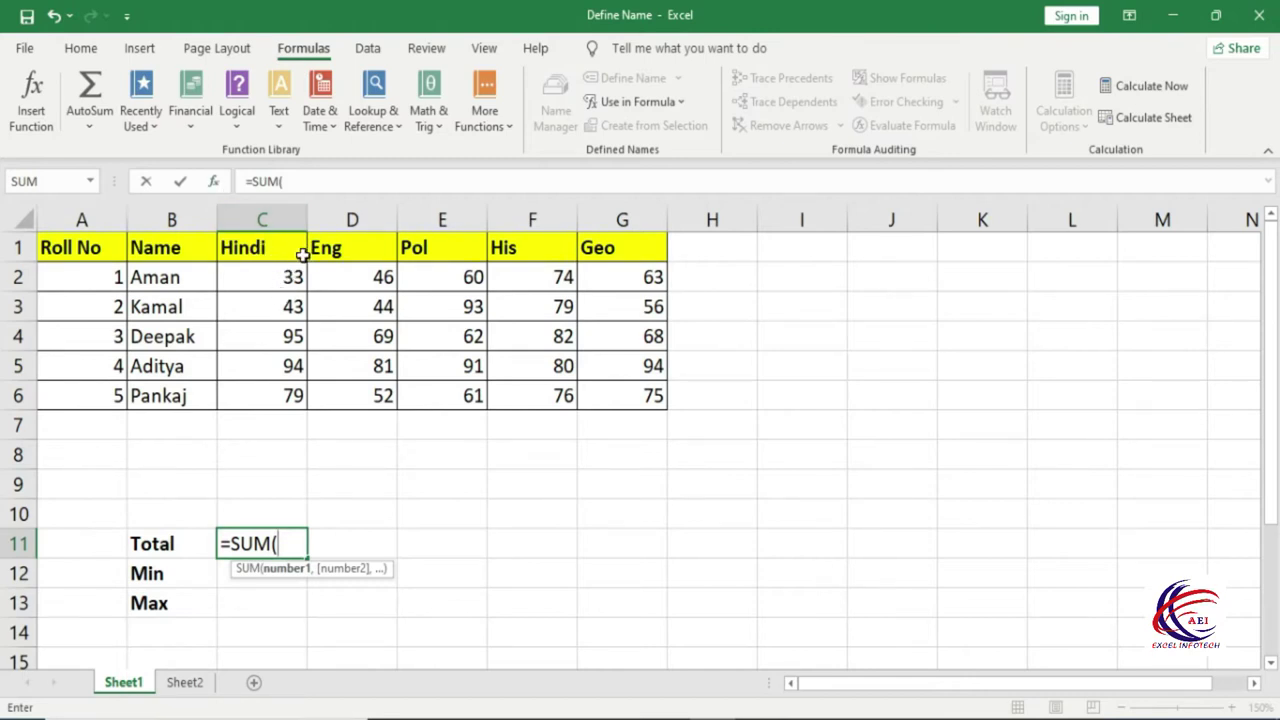
type("hindi")
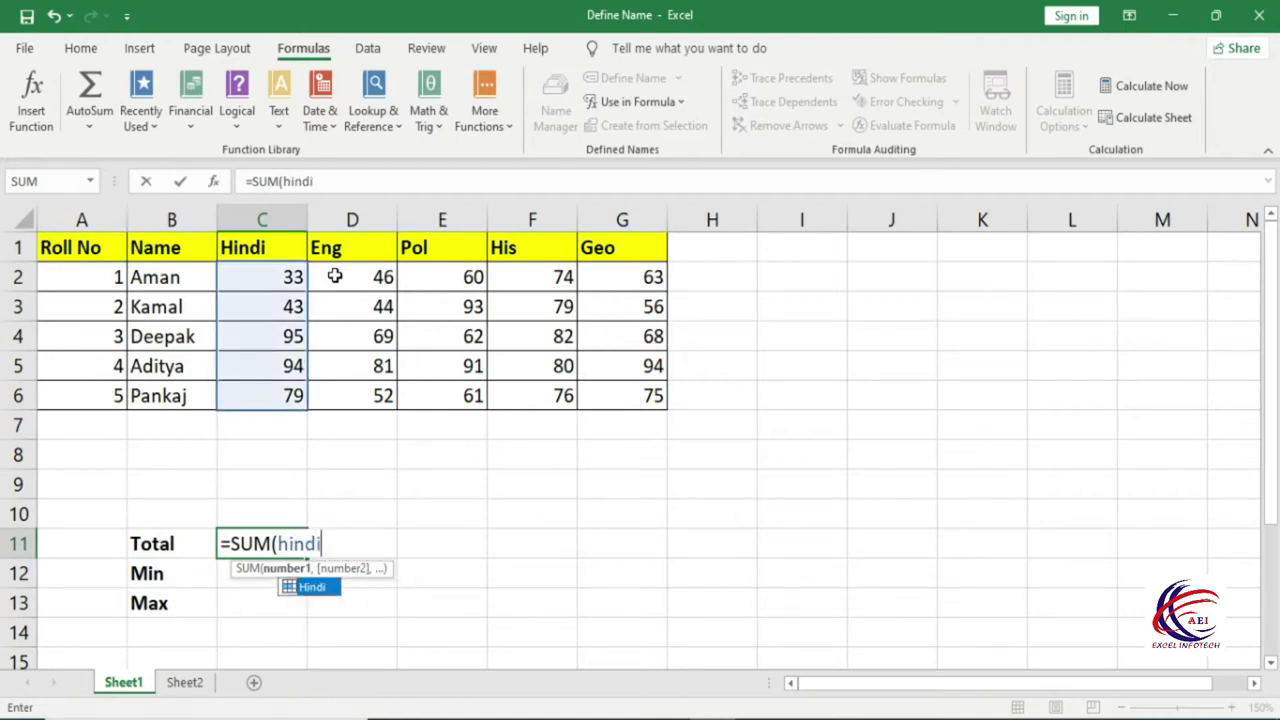
type(",")
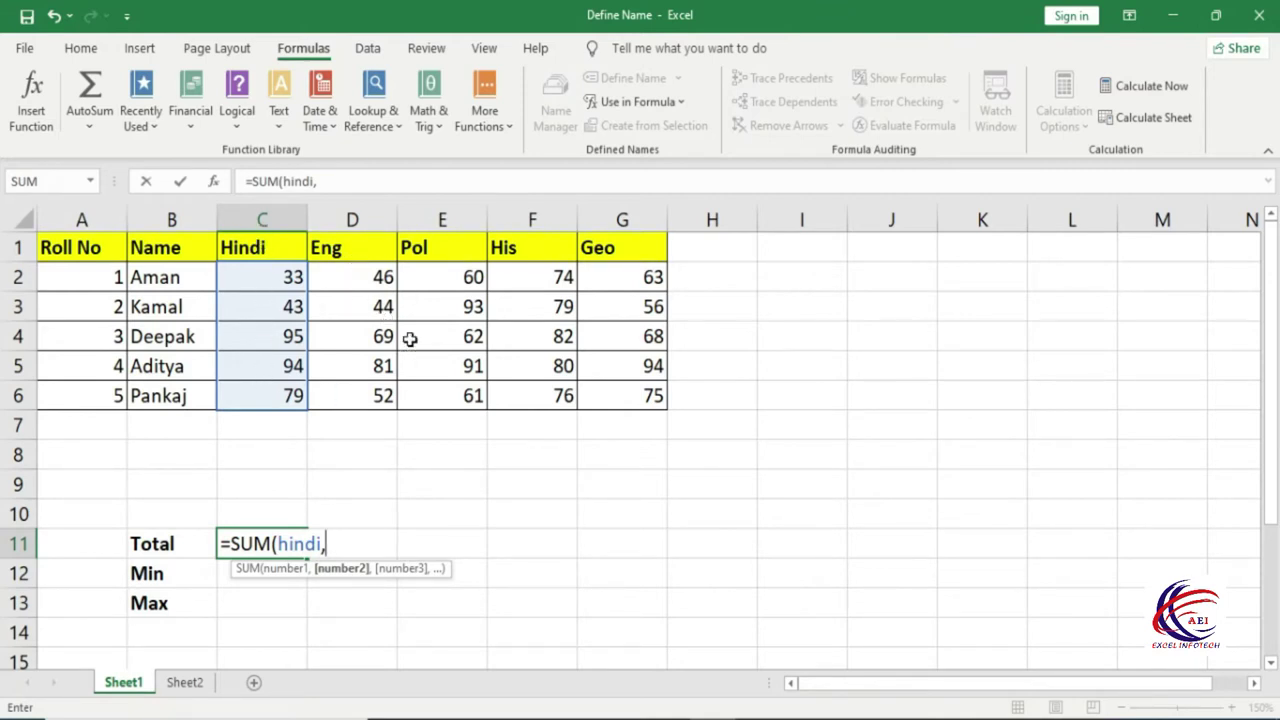
type("en")
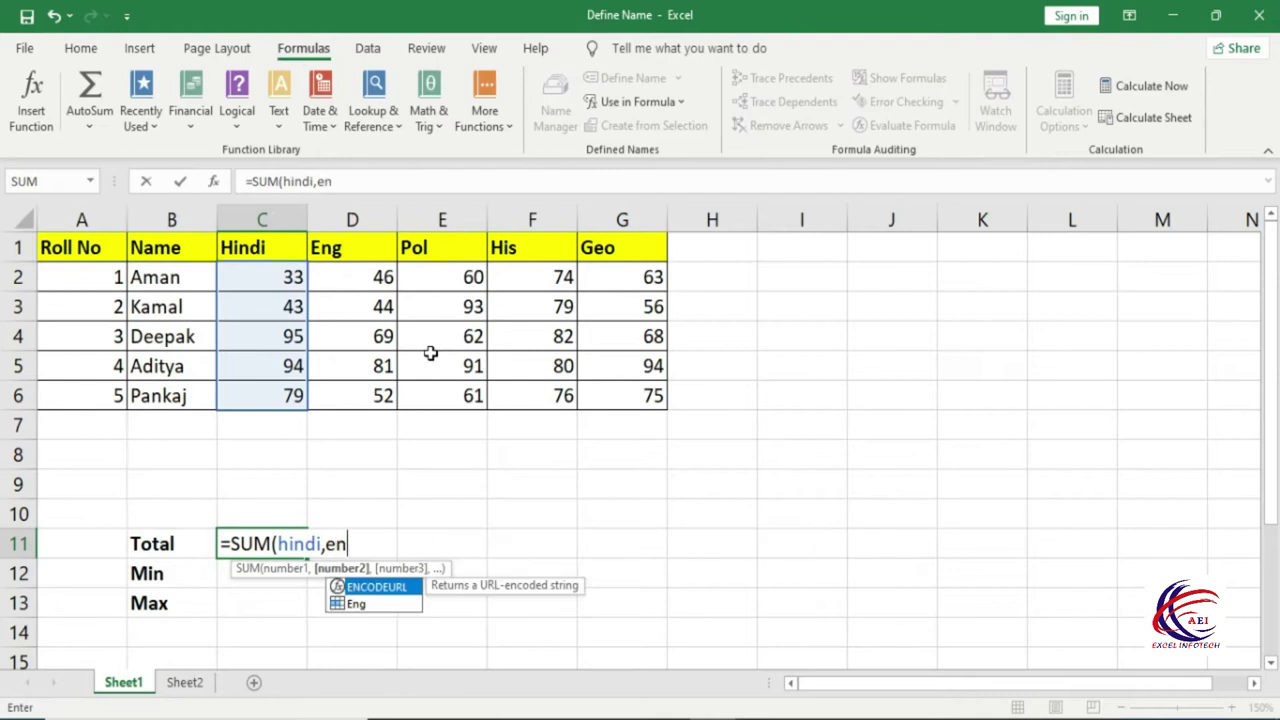
type("g")
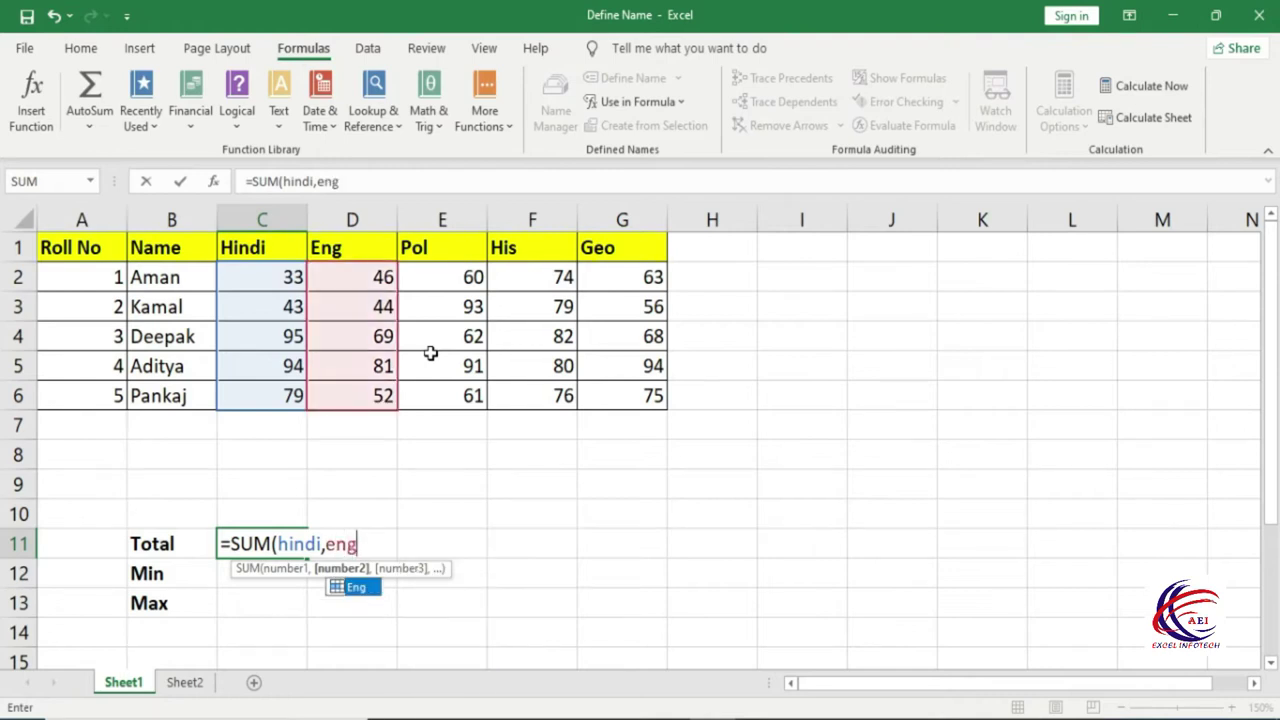
type(",")
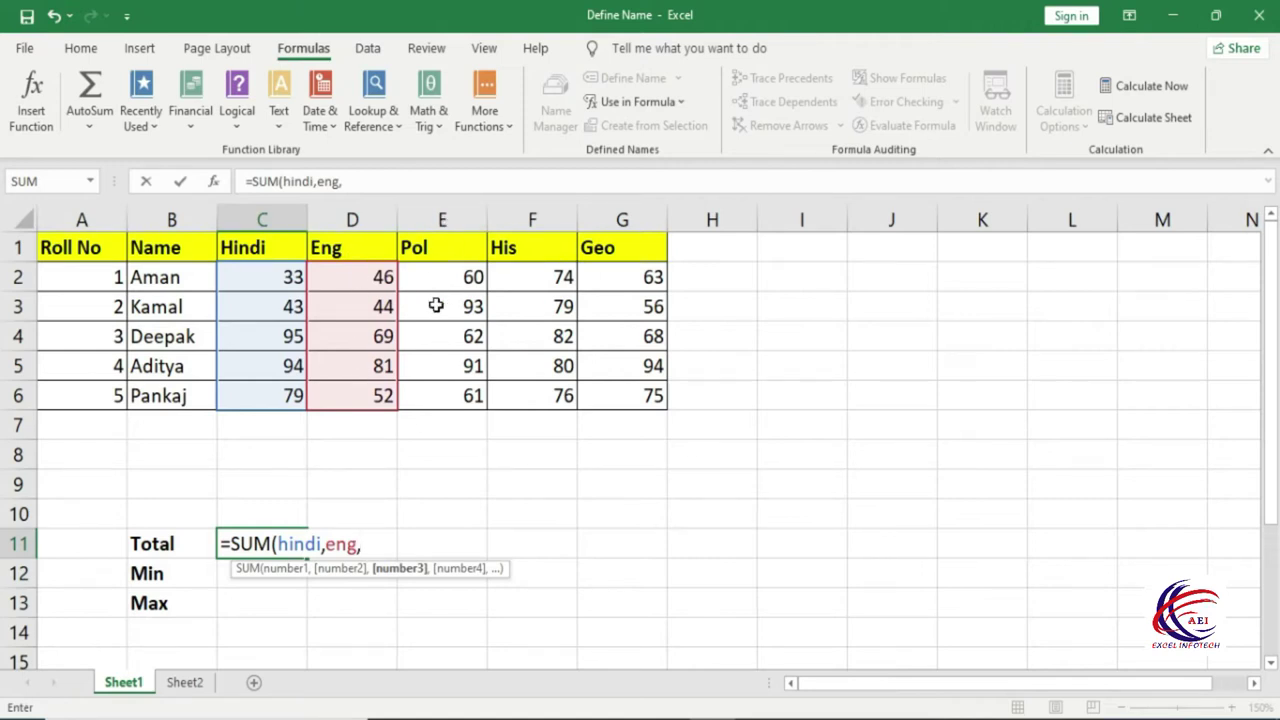
type("pol")
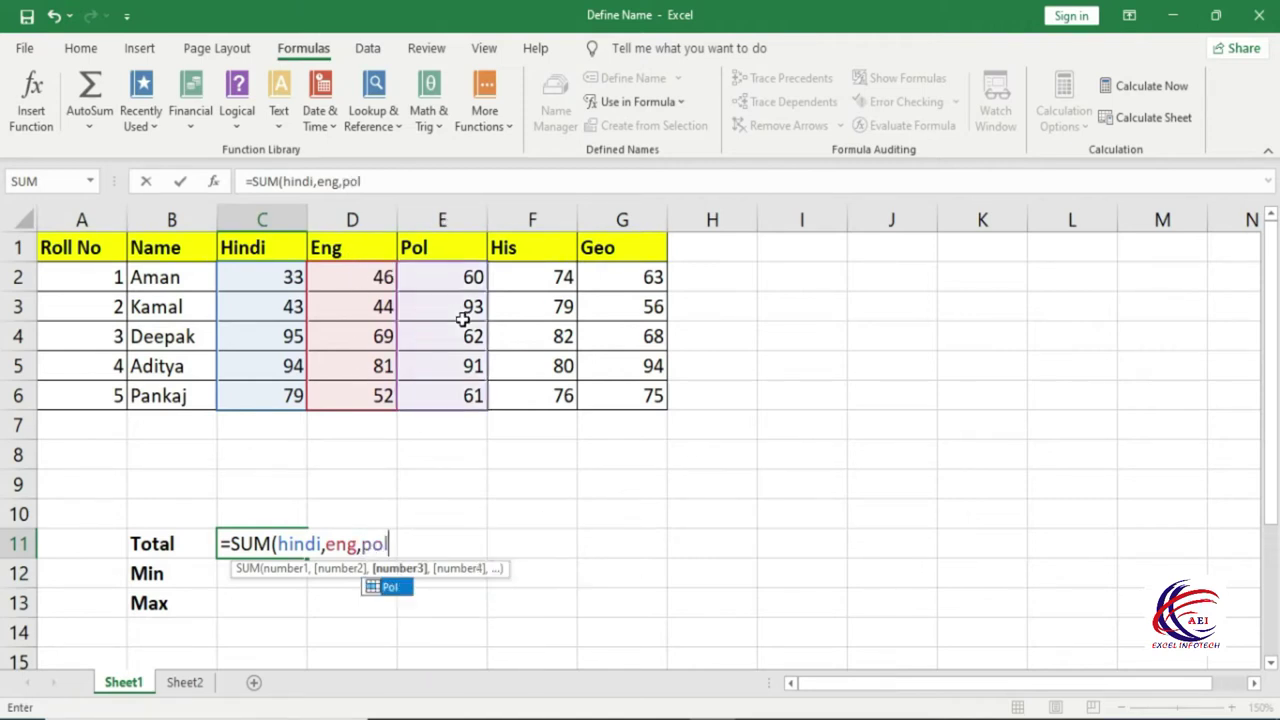
type(",")
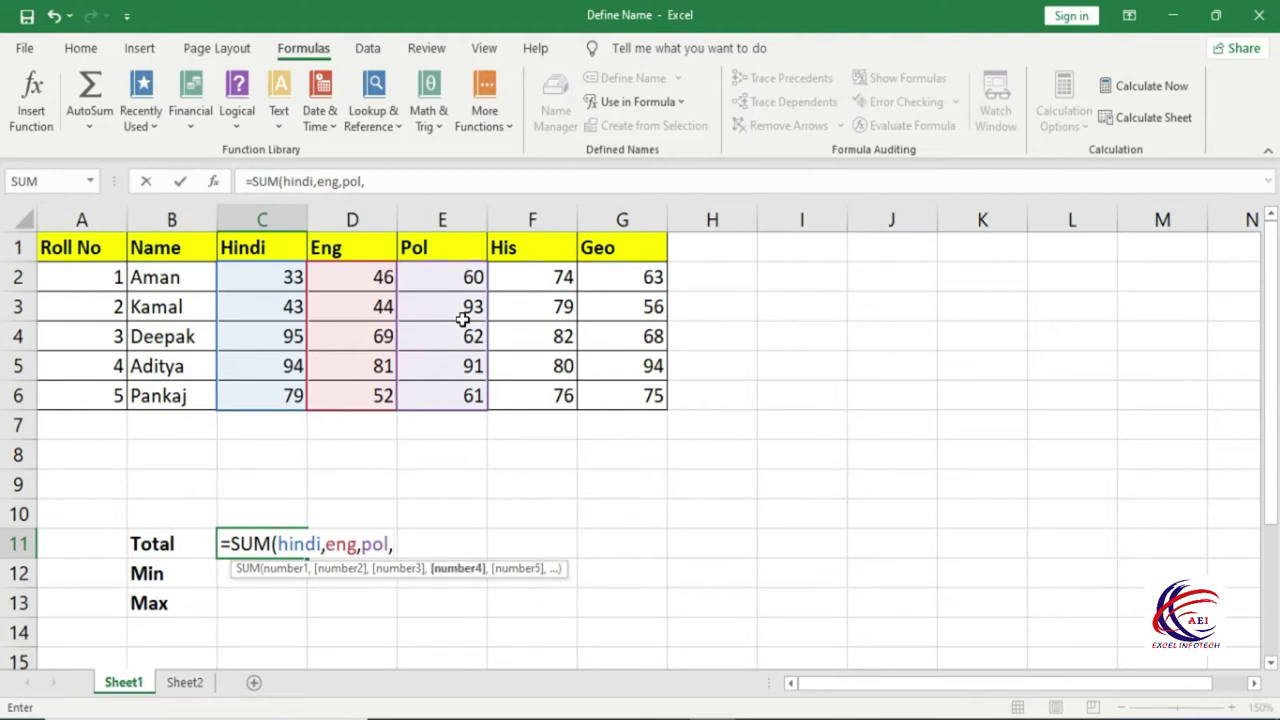
type("h")
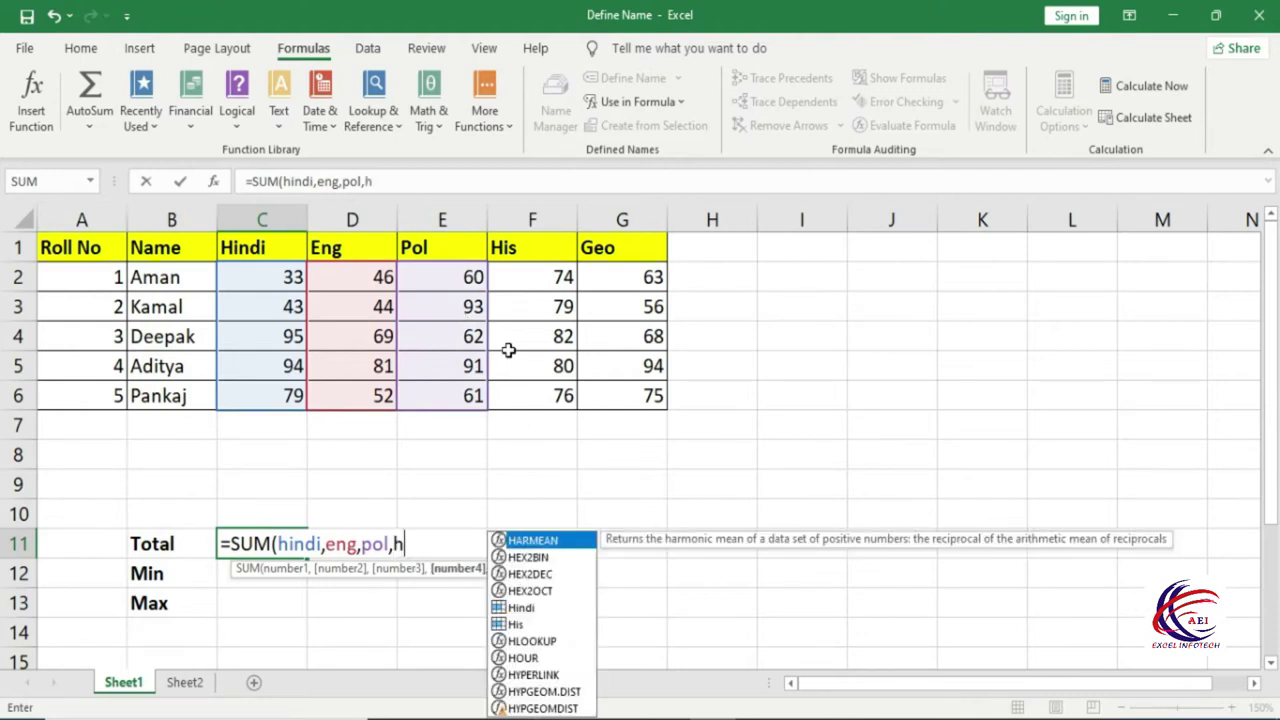
type("is,")
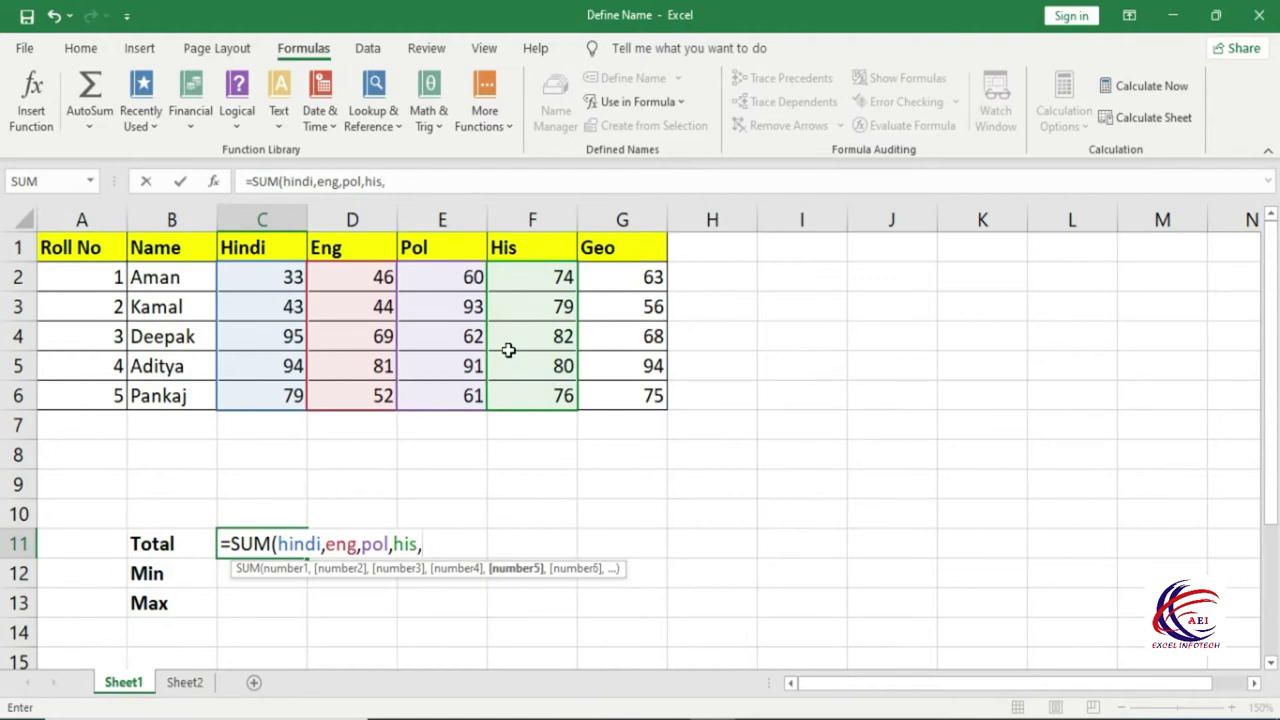
type("geo")
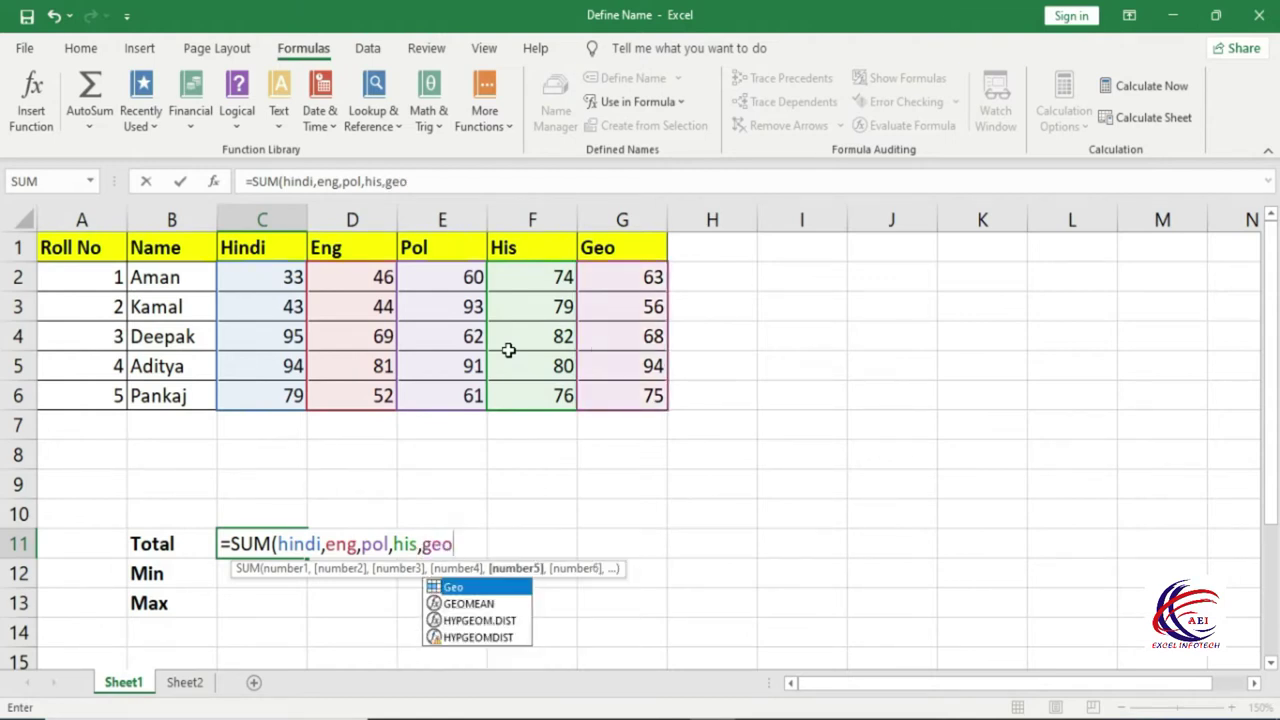
type(")")
key("Return")
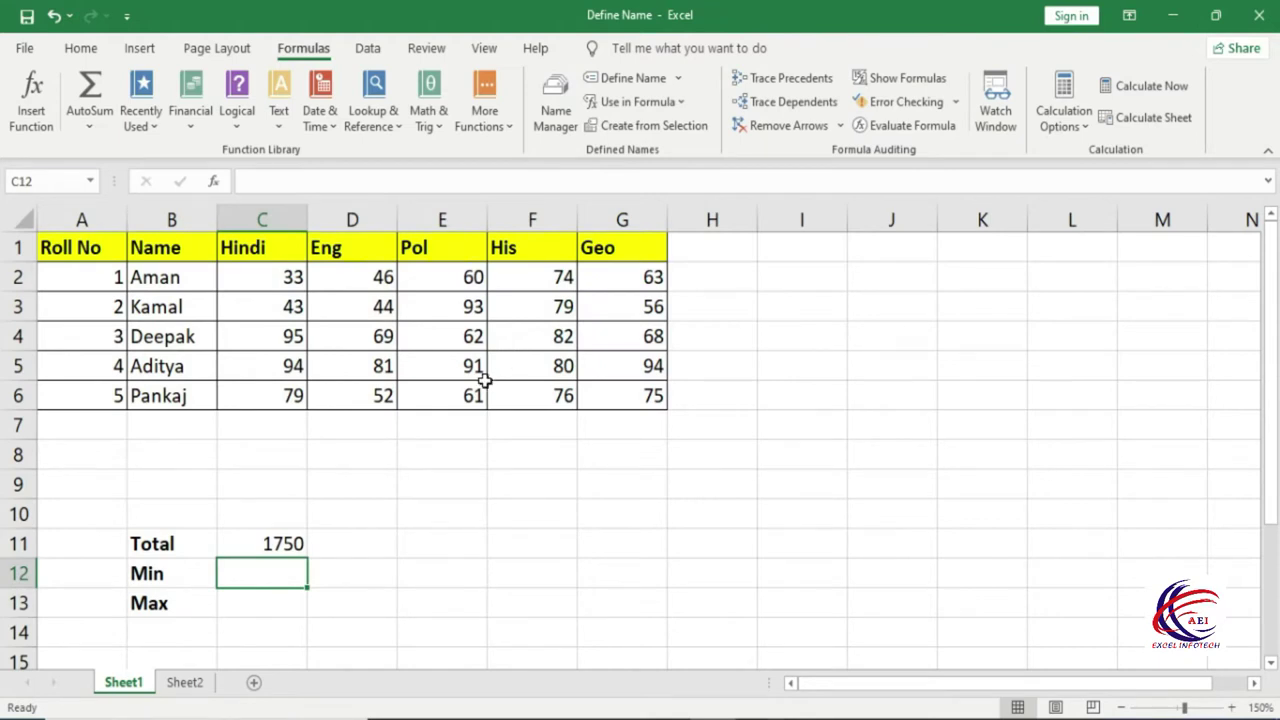
Inspect the C11 total formula and the cells the Hindi name covers
left_click(297, 543)
double_click(298, 543)
left_click(302, 537)
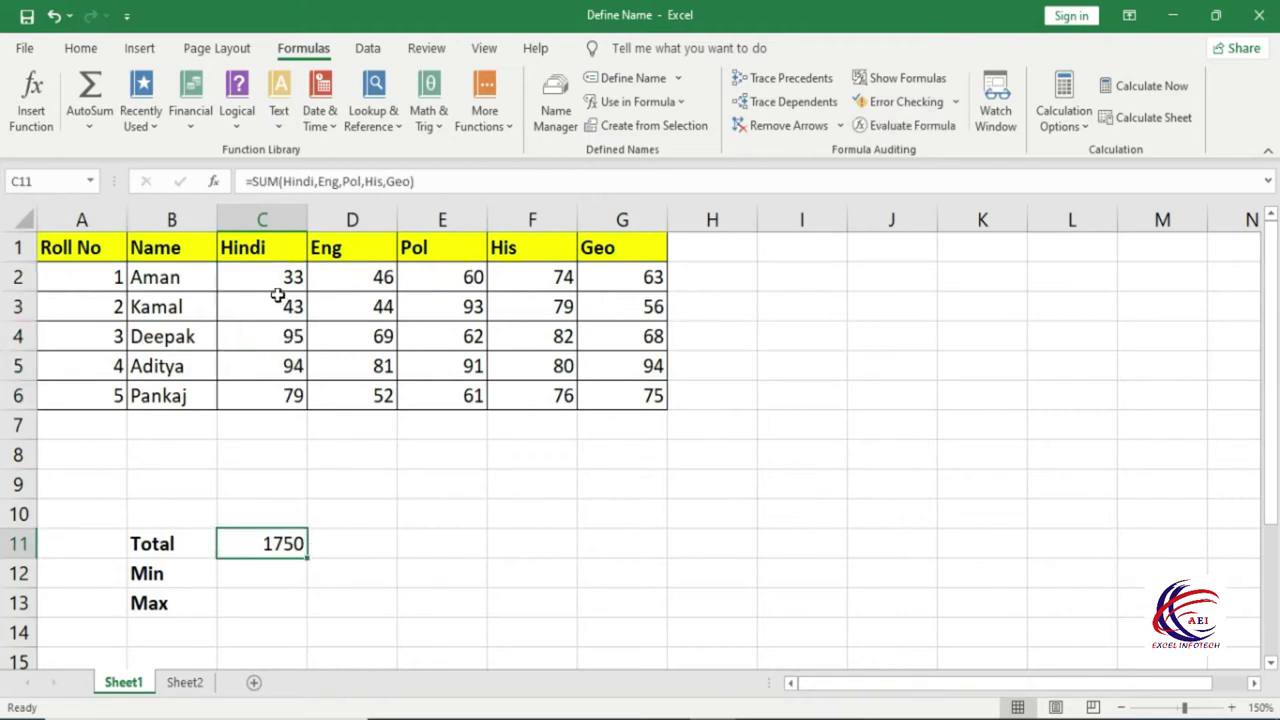
Enter =MIN(hindi) in C12, giving 33, matching the lowest mark in C2
left_click(285, 582)
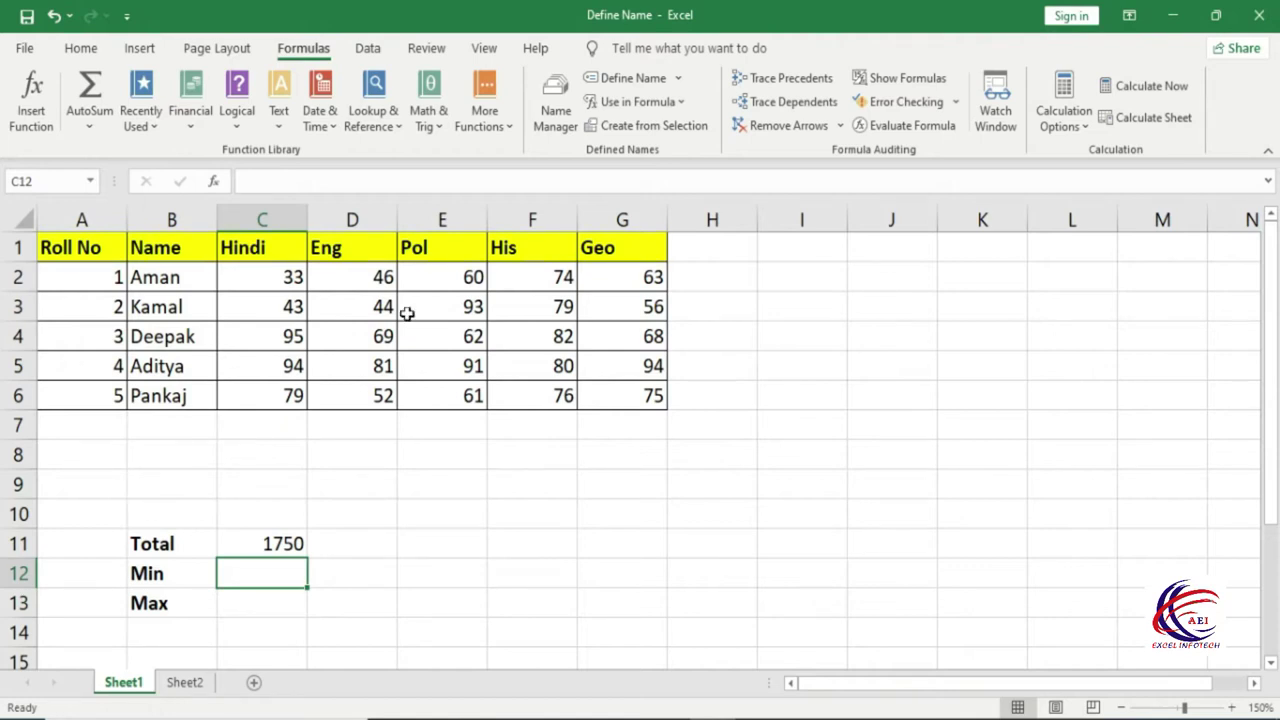
double_click(281, 565)
type("=")
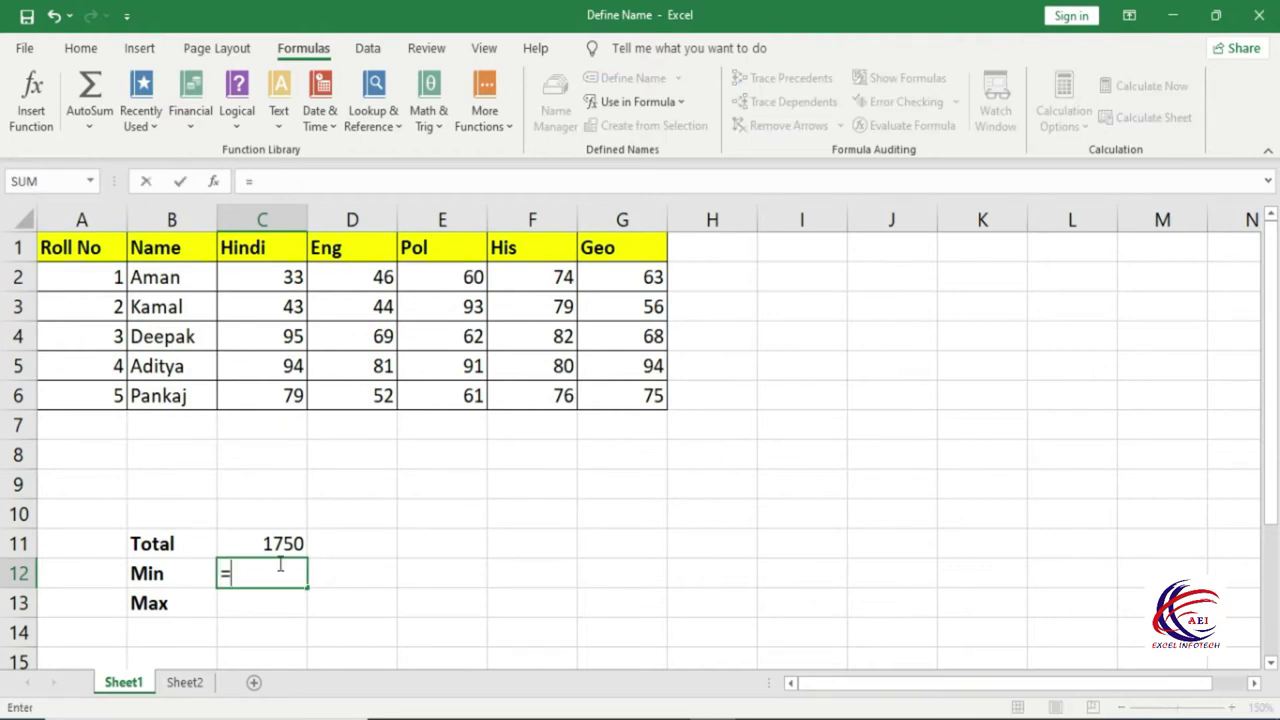
type("min")
key("Tab")
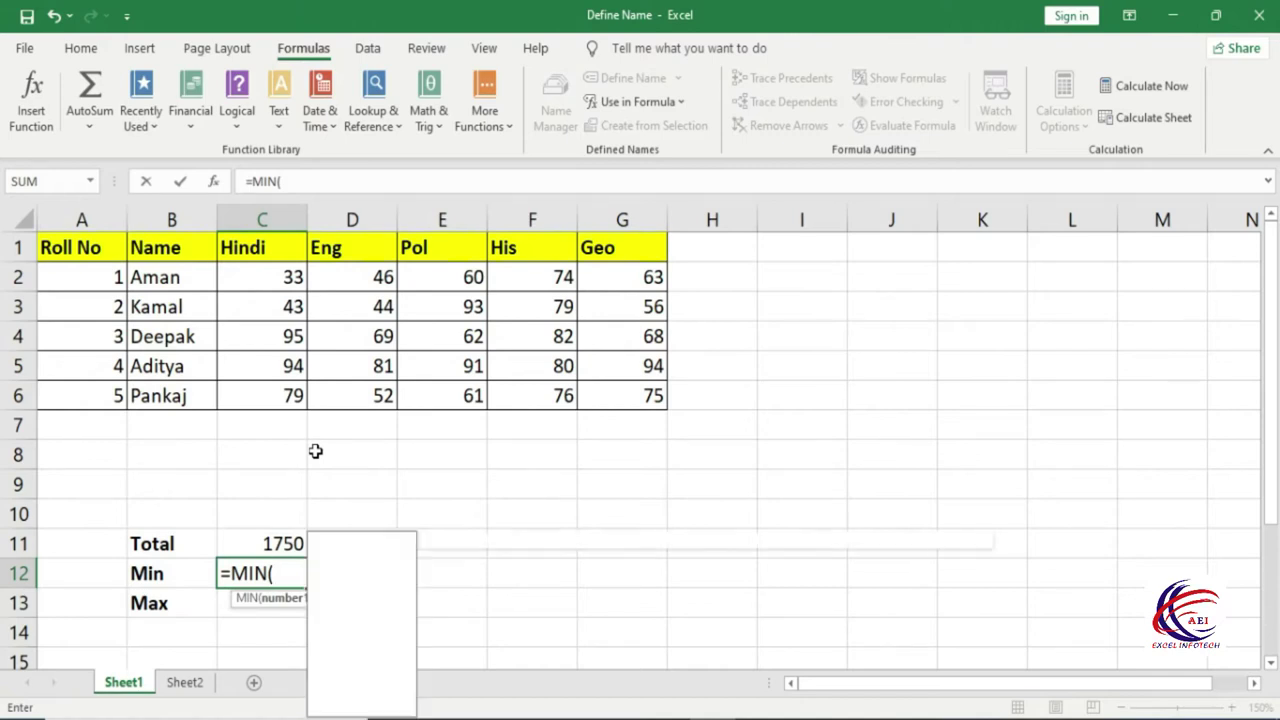
type("hindi")
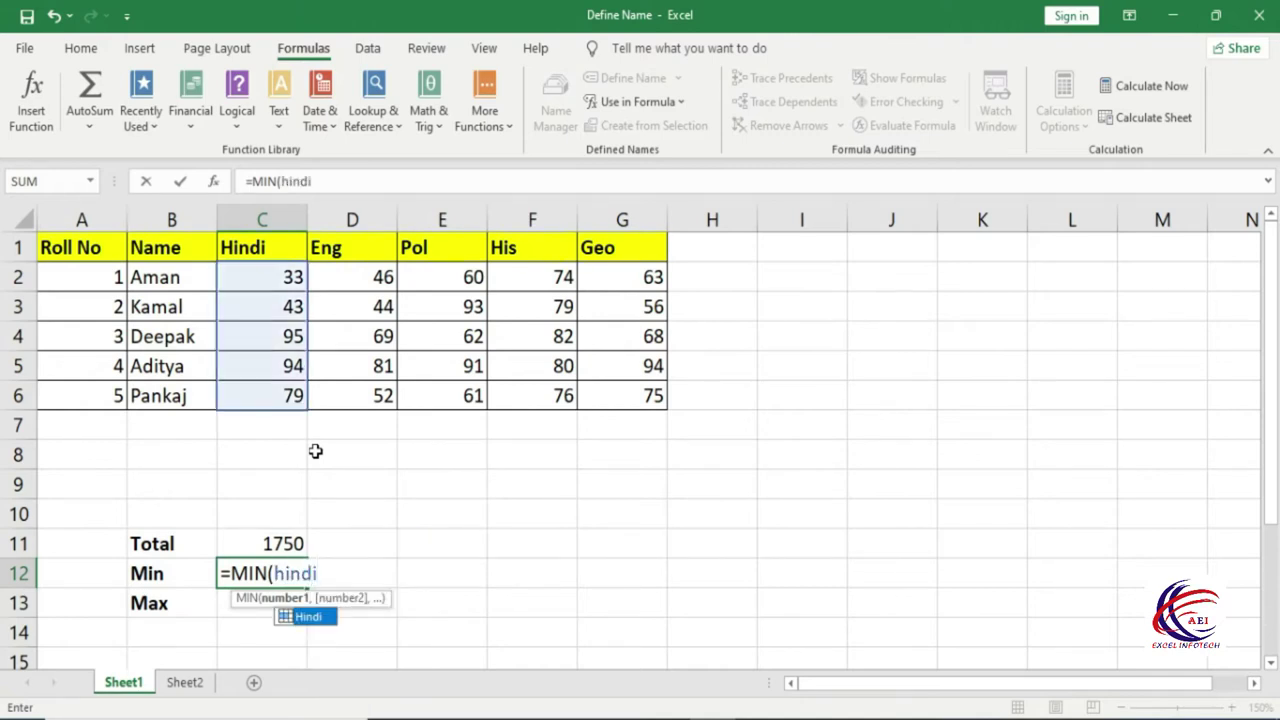
type(")")
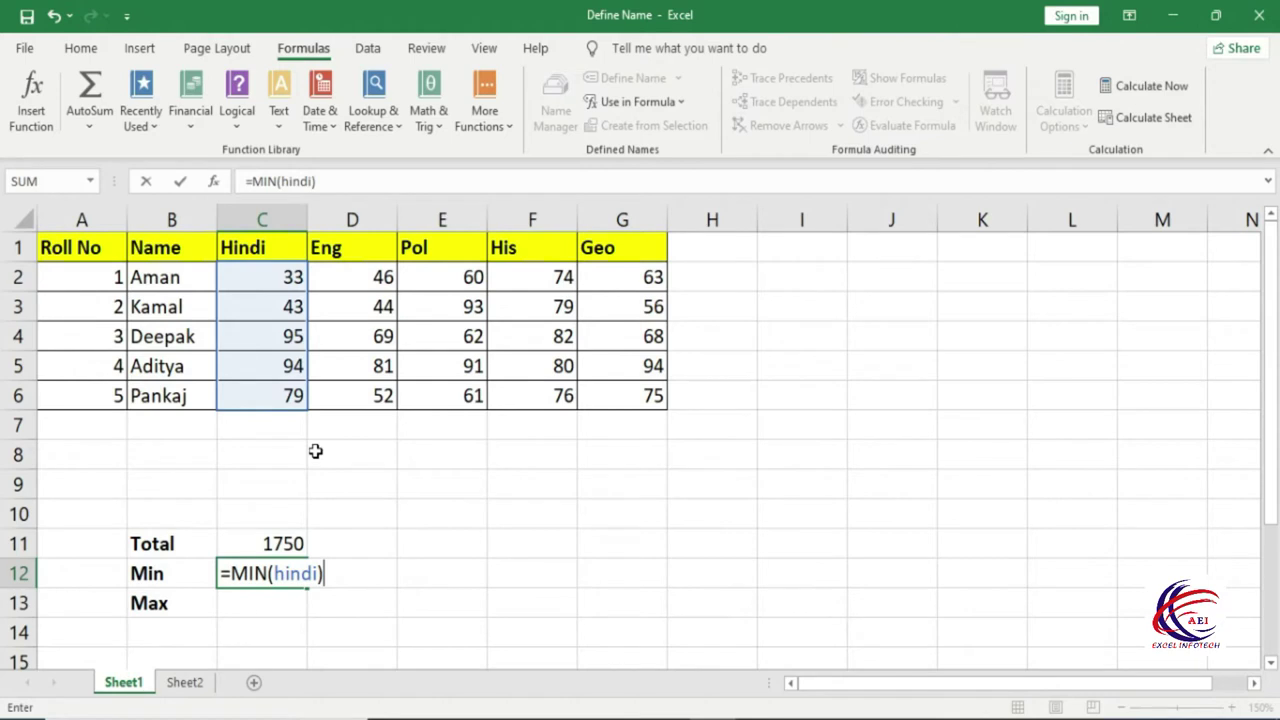
key("Return")
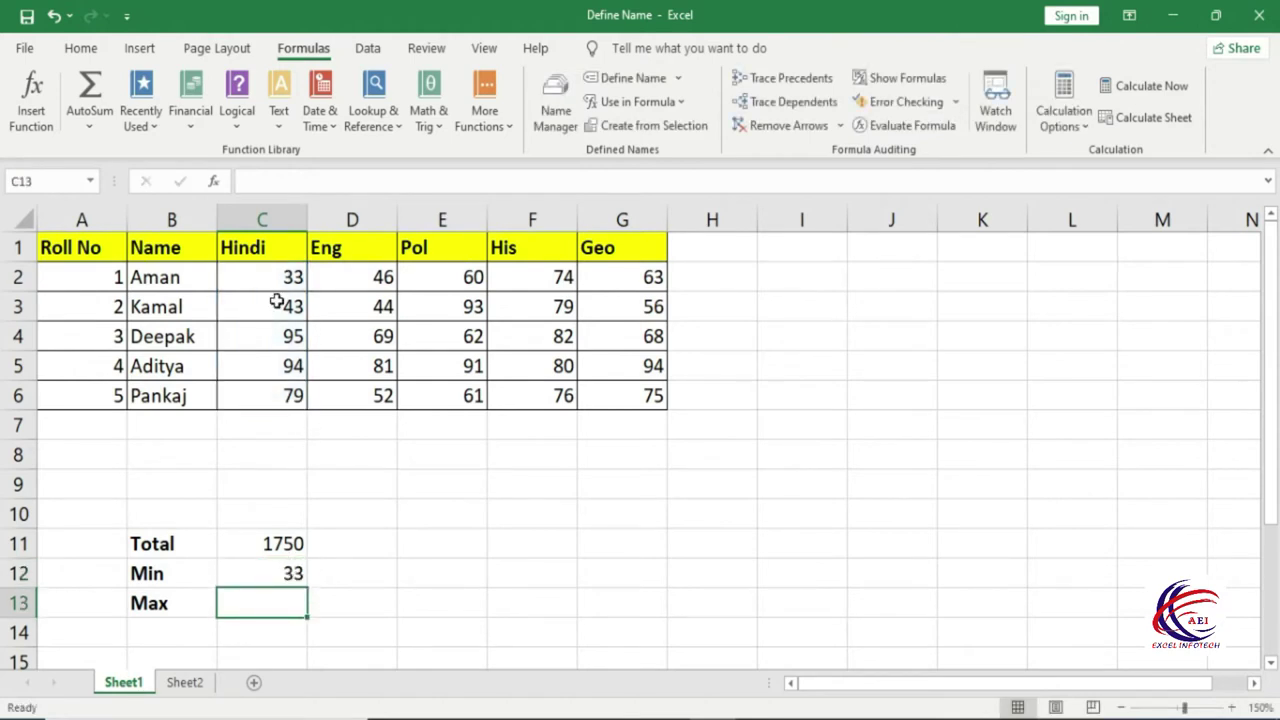
left_click(282, 577)
left_click(293, 277)
Enter =MAX(geo) in C13, returning 94
type("=")
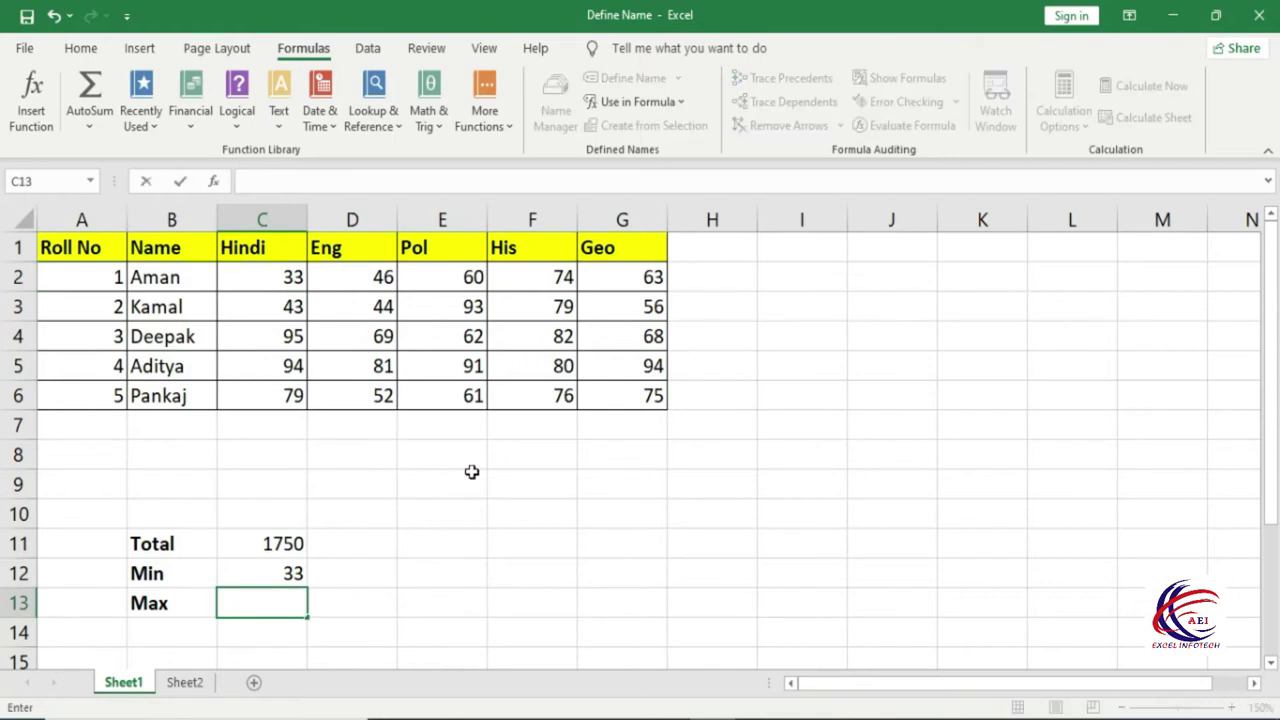
type("=")
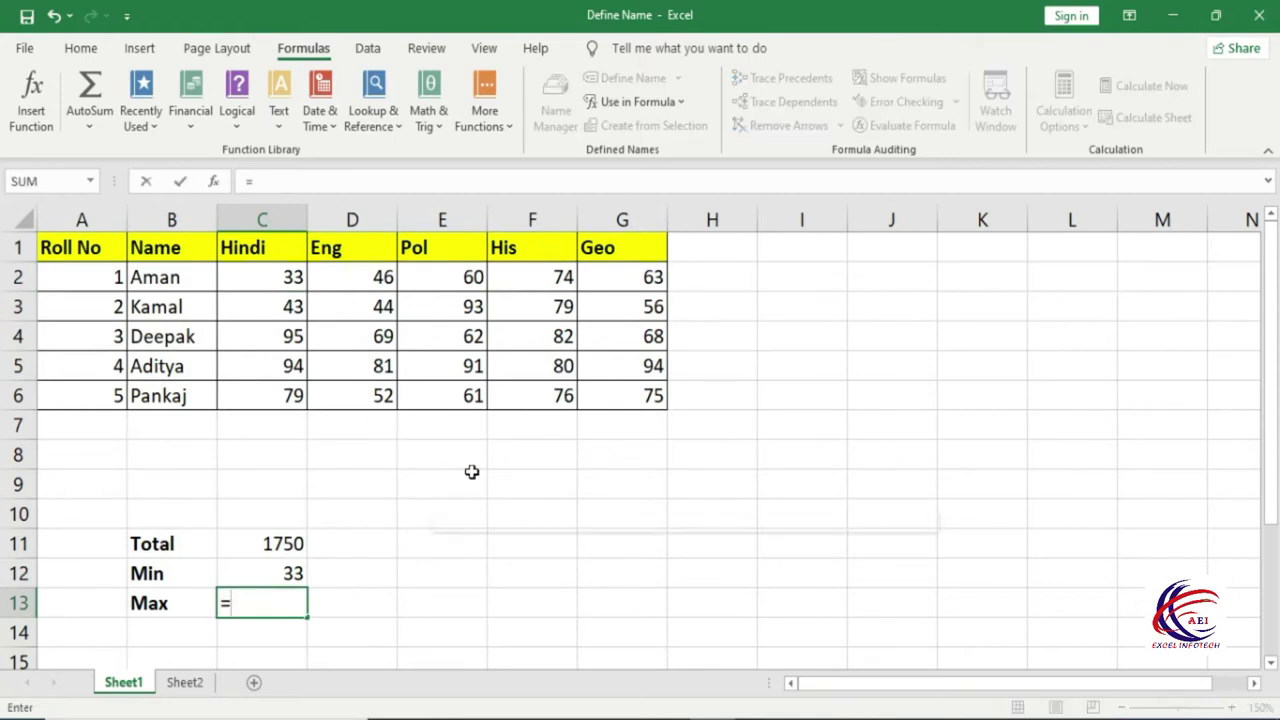
type("max")
key("Tab")
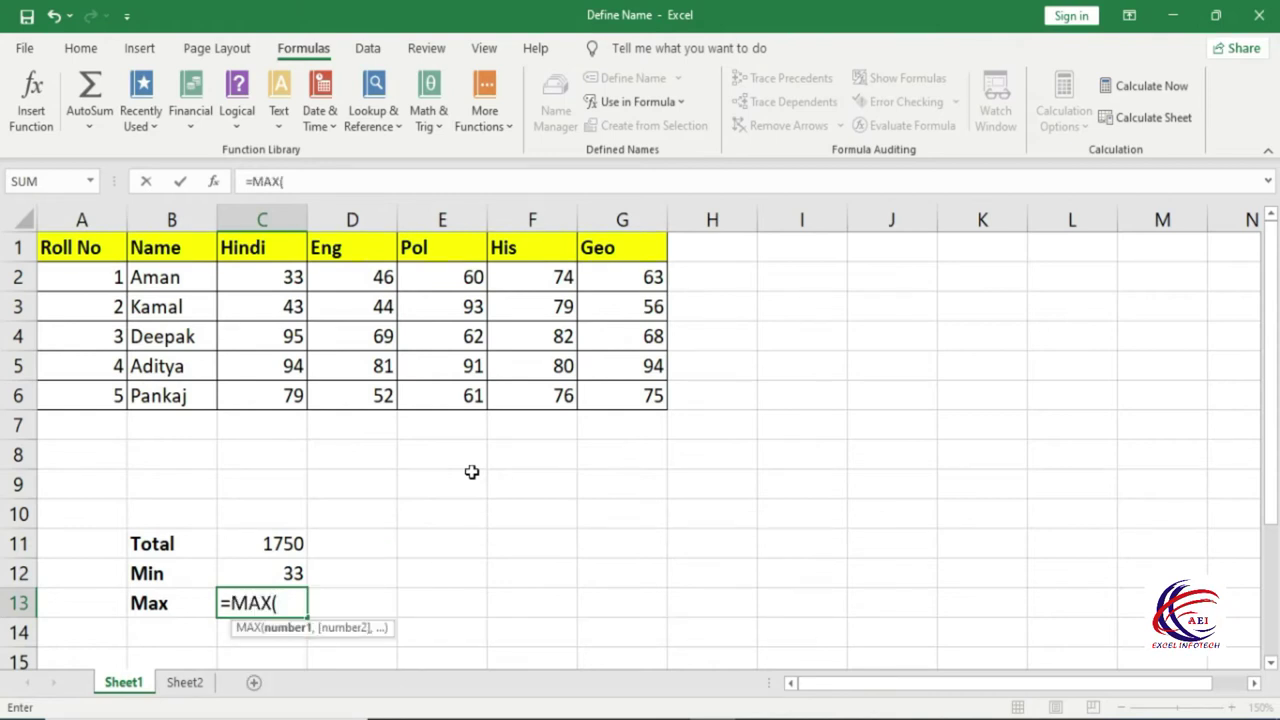
type("geo")
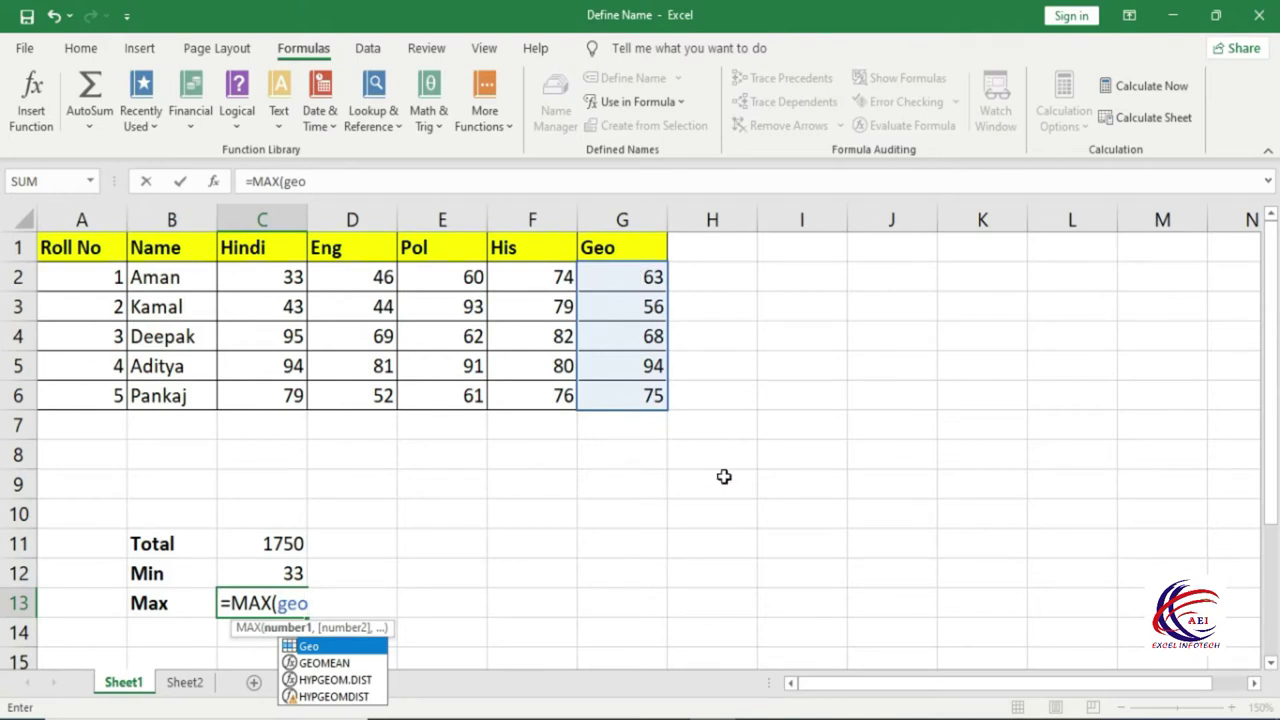
type(")")
key("Return")
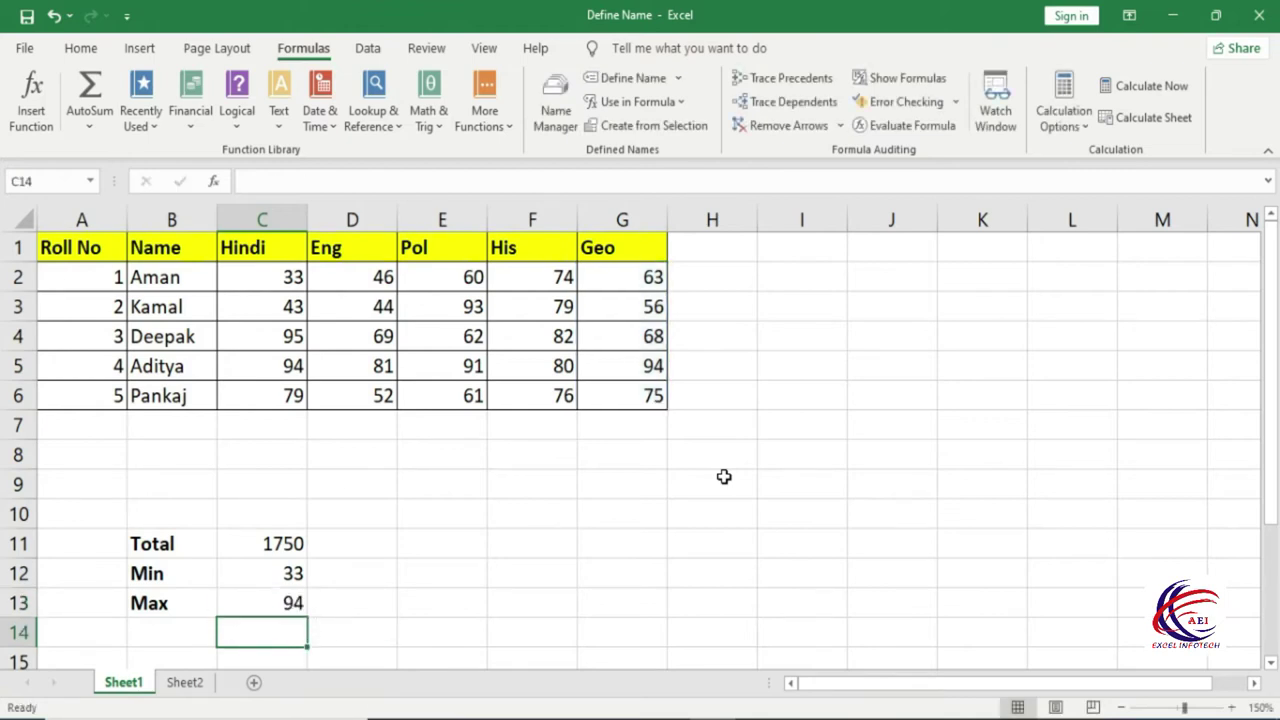
Verify 94 against G5 and review the Hindi range C2:C6 and results C11:C13
left_click(639, 372)
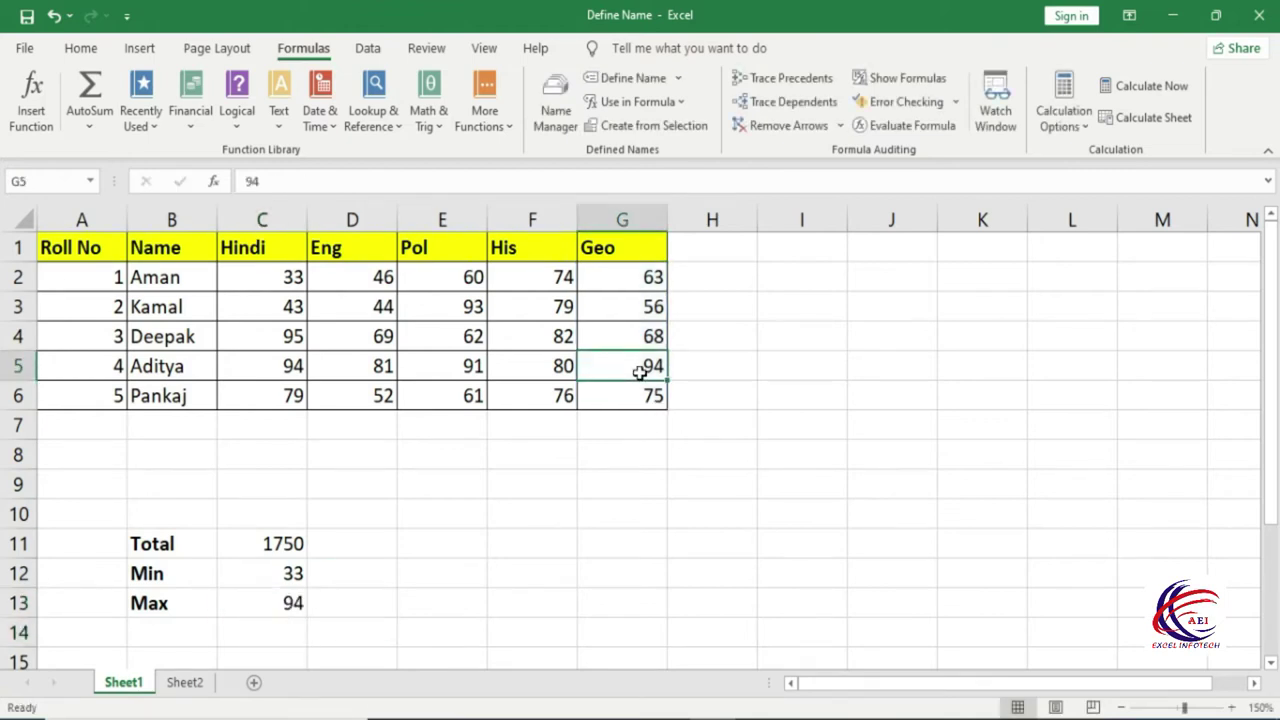
left_click(278, 613)
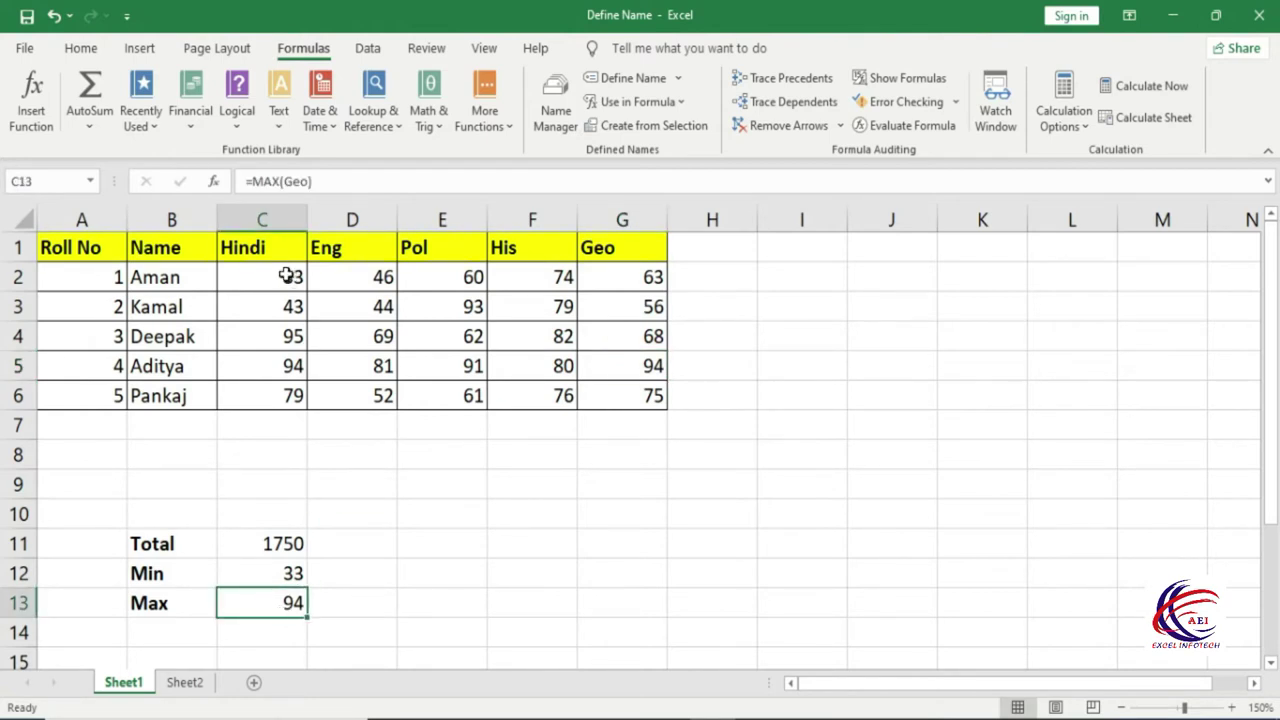
left_click_drag(288, 277, 288, 406)
left_click_drag(272, 544, 273, 610)
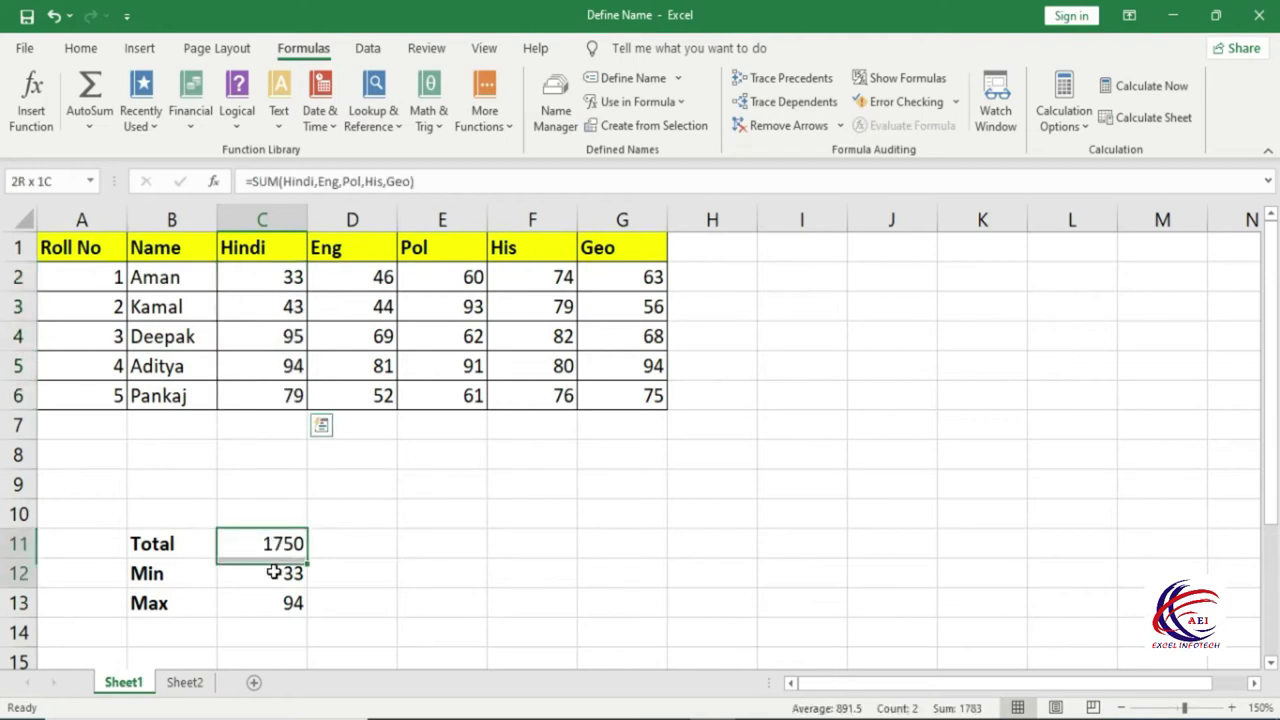
left_click(367, 553)
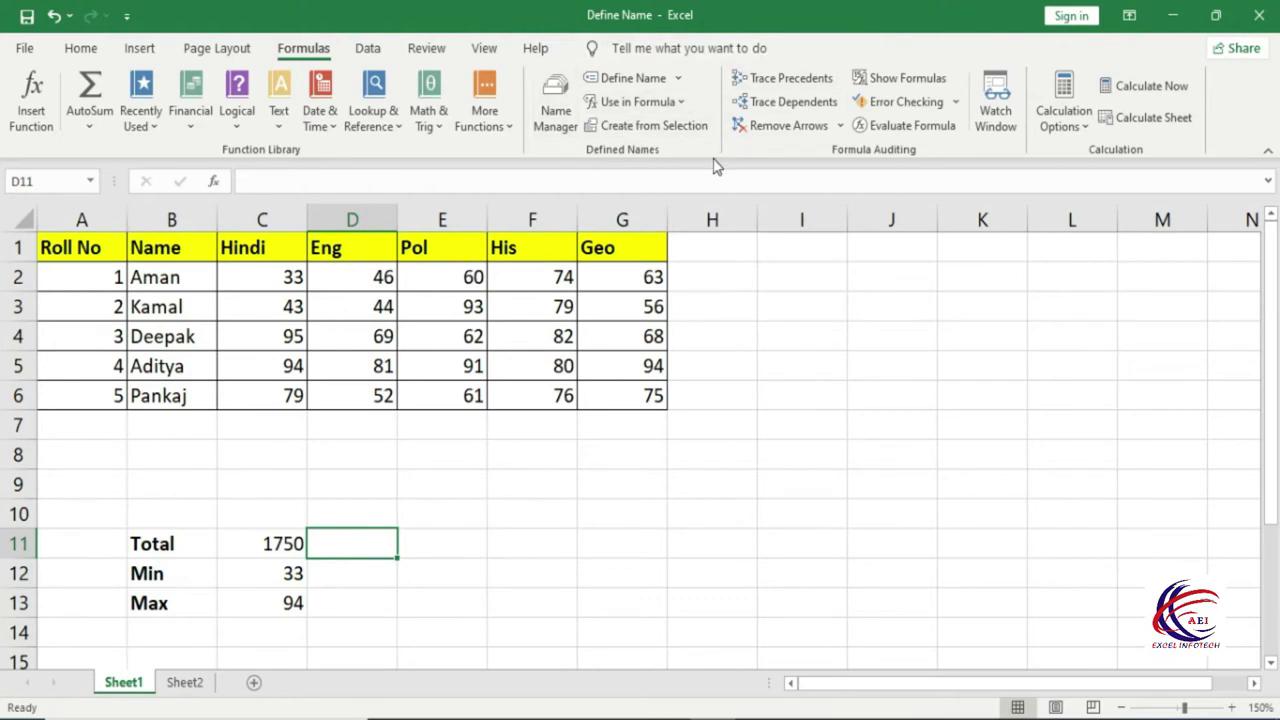
On Sheet2, delete the Eng, Geo, Hindi, His and Pol names in Name Manager
left_click(189, 686)
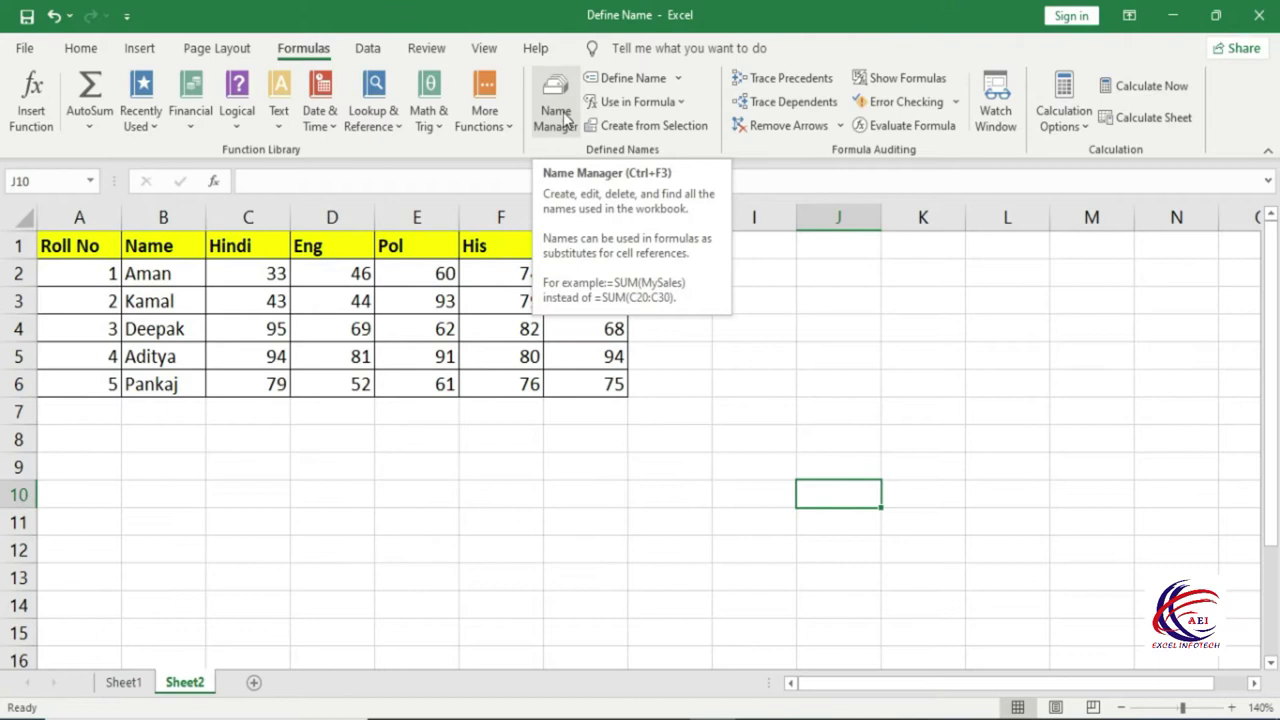
left_click(557, 108)
mouse_move(718, 195)
left_mouse_down()
mouse_move(557, 196)
mouse_move(567, 212)
left_mouse_up()
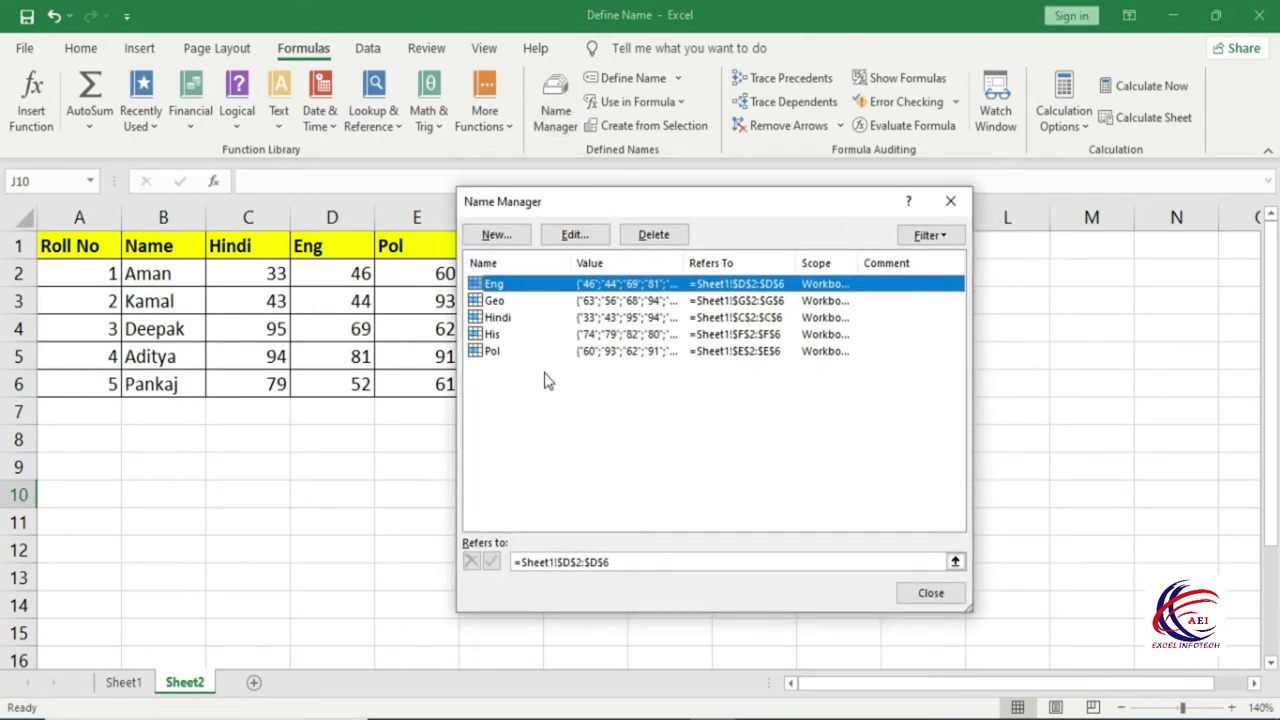
left_click_drag(522, 378, 504, 281)
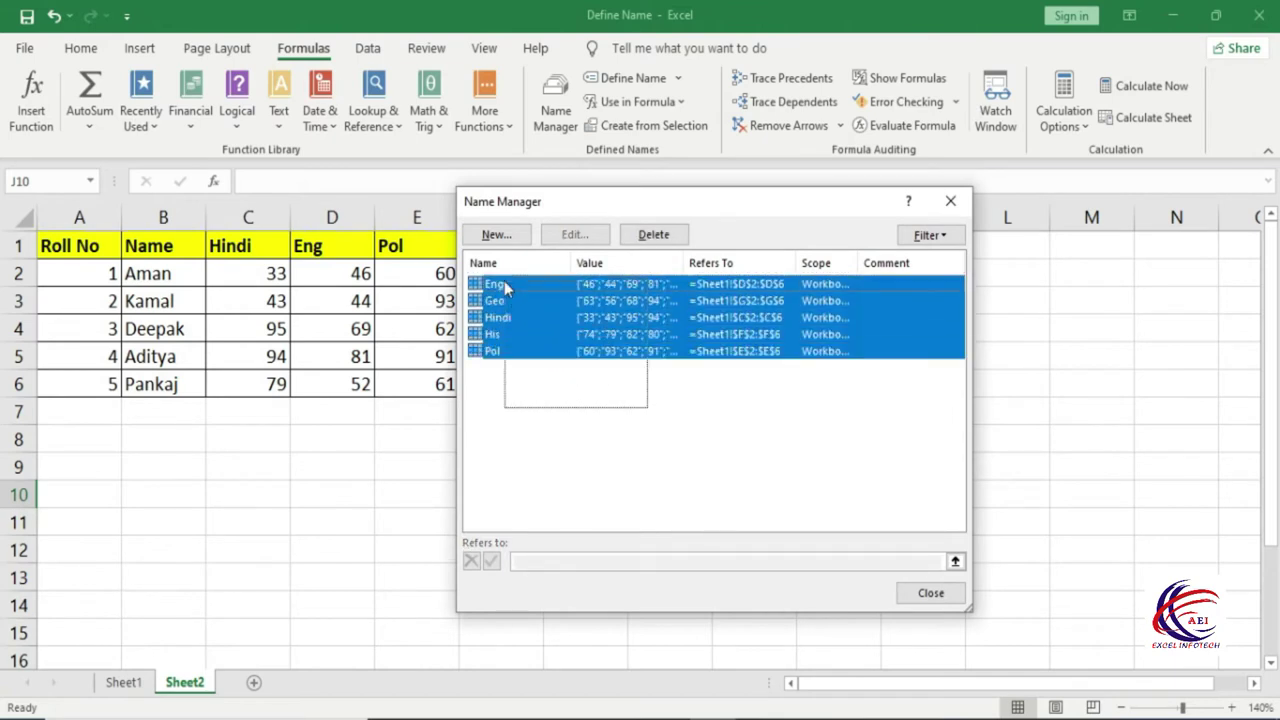
left_click(675, 238)
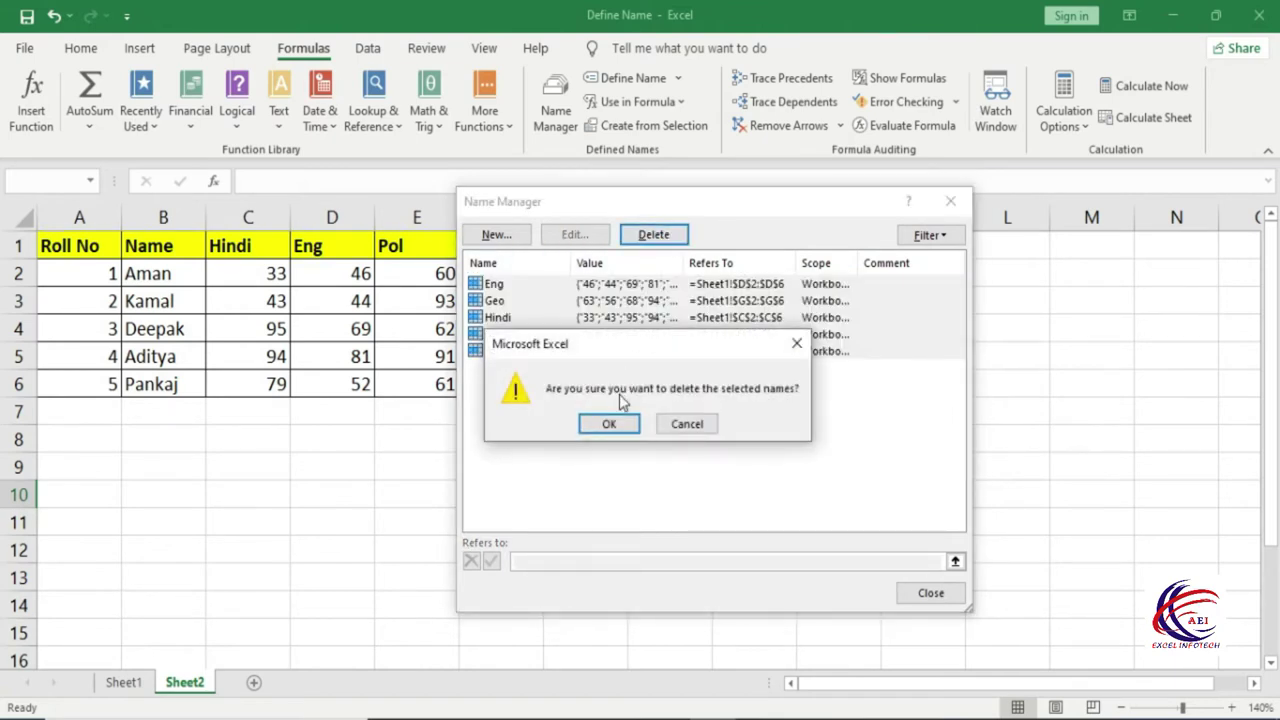
left_click(610, 426)
left_click_drag(620, 211, 647, 245)
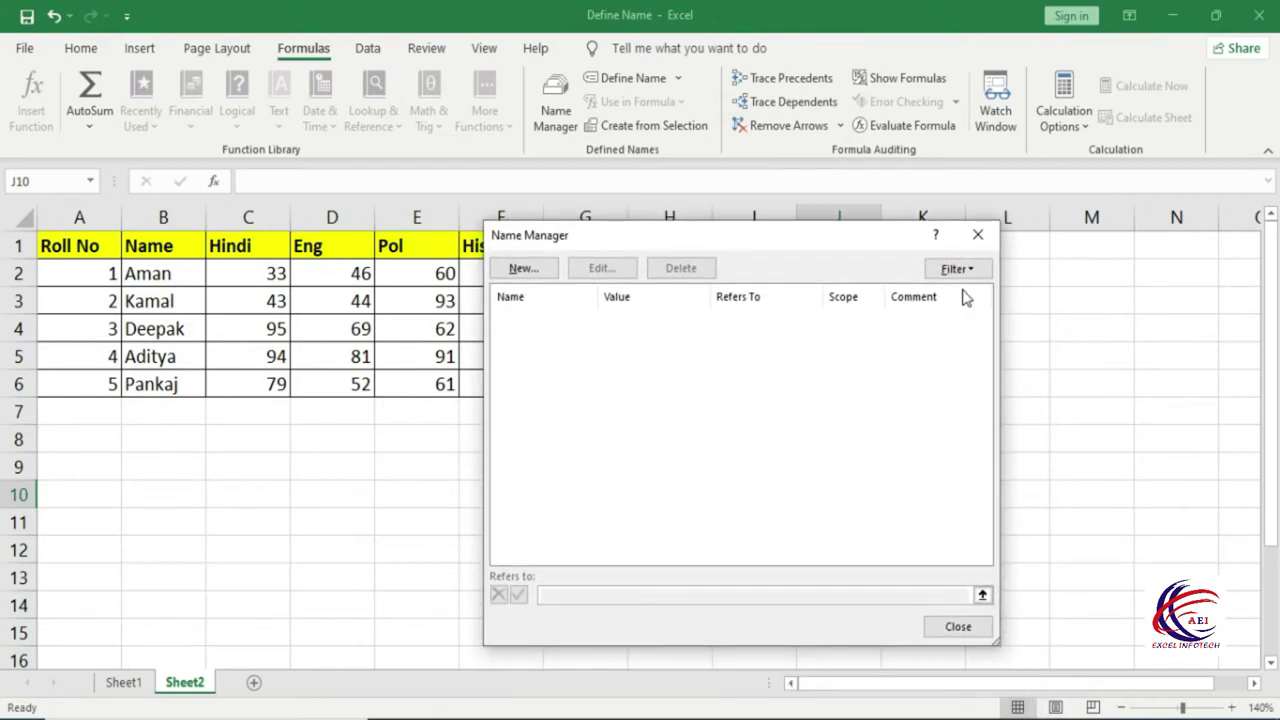
Create name Hindi, scoped to Workbook, referring to Sheet2 C1:C6, then close Name Manager
left_click(518, 270)
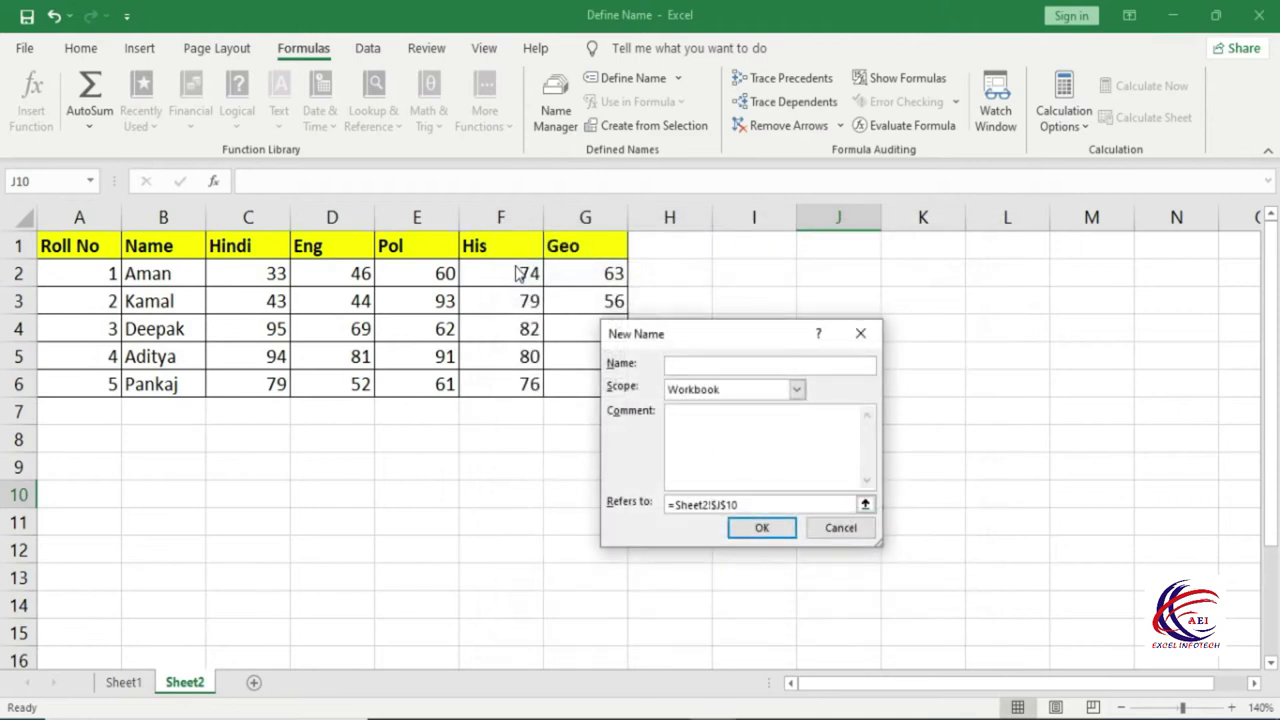
left_click_drag(668, 322, 713, 248)
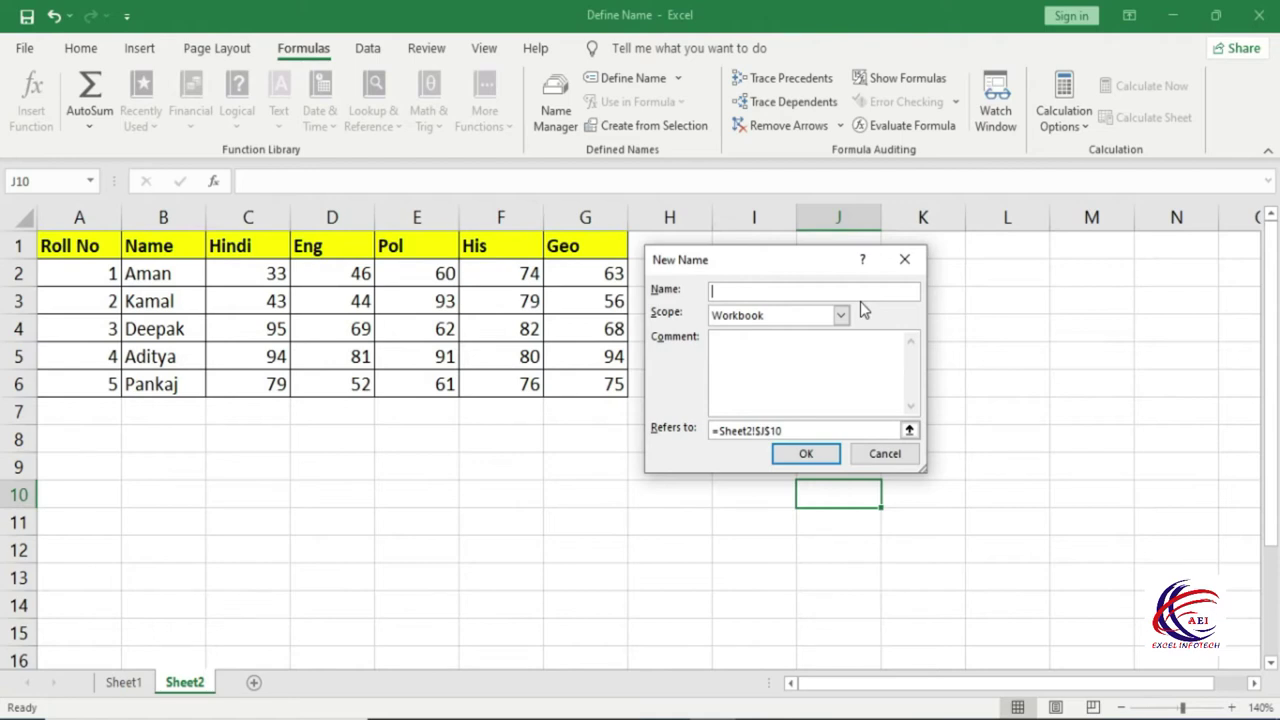
type("Hindi")
key("Tab")
left_click(838, 316)
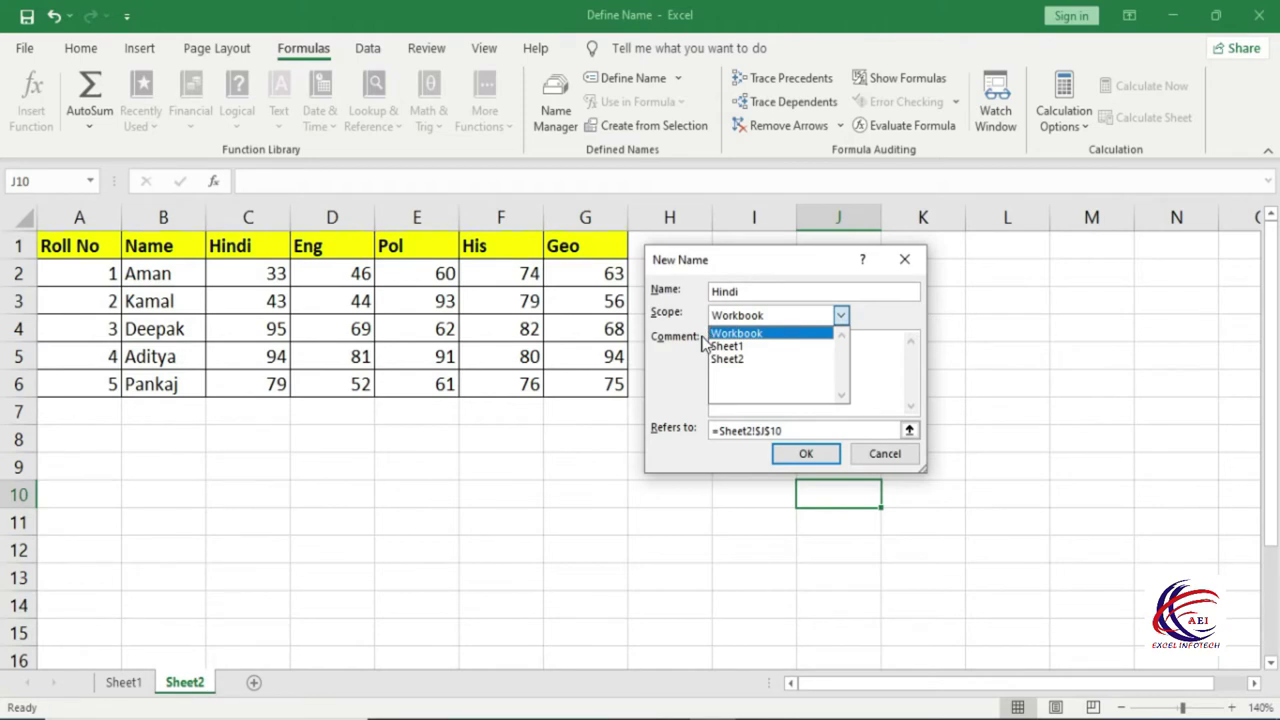
left_click(745, 346)
left_click(797, 318)
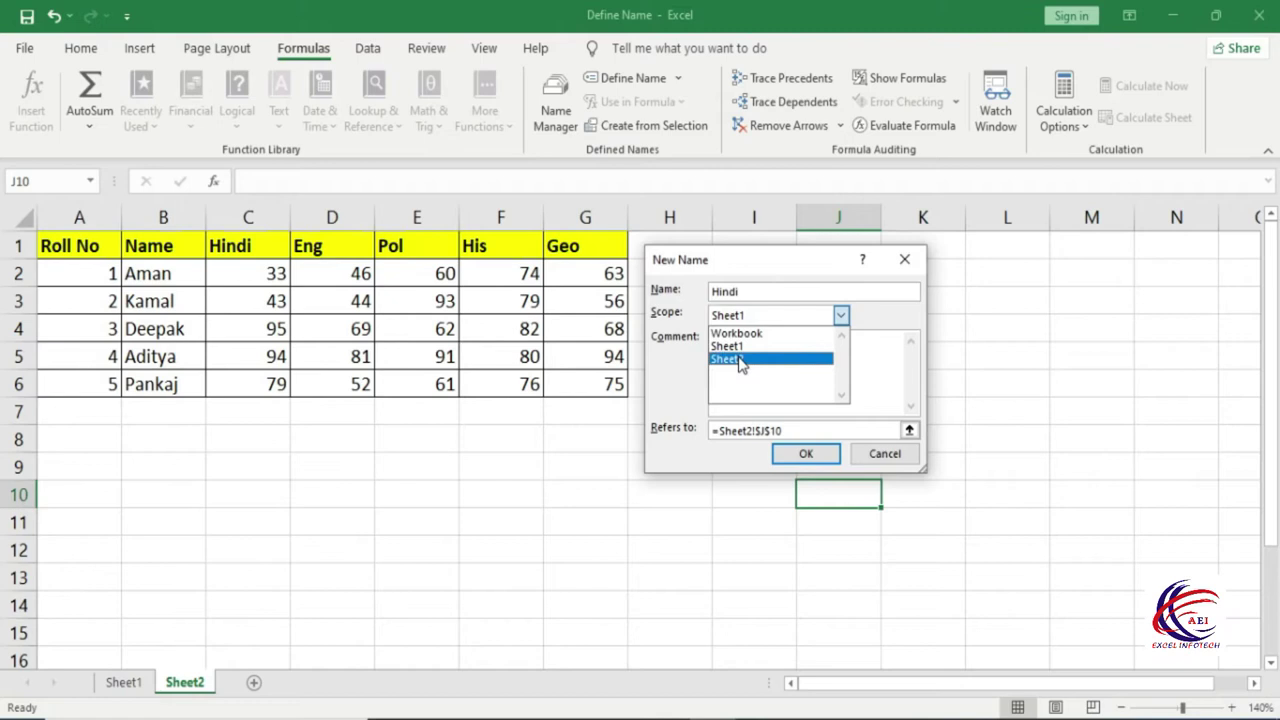
left_click(760, 334)
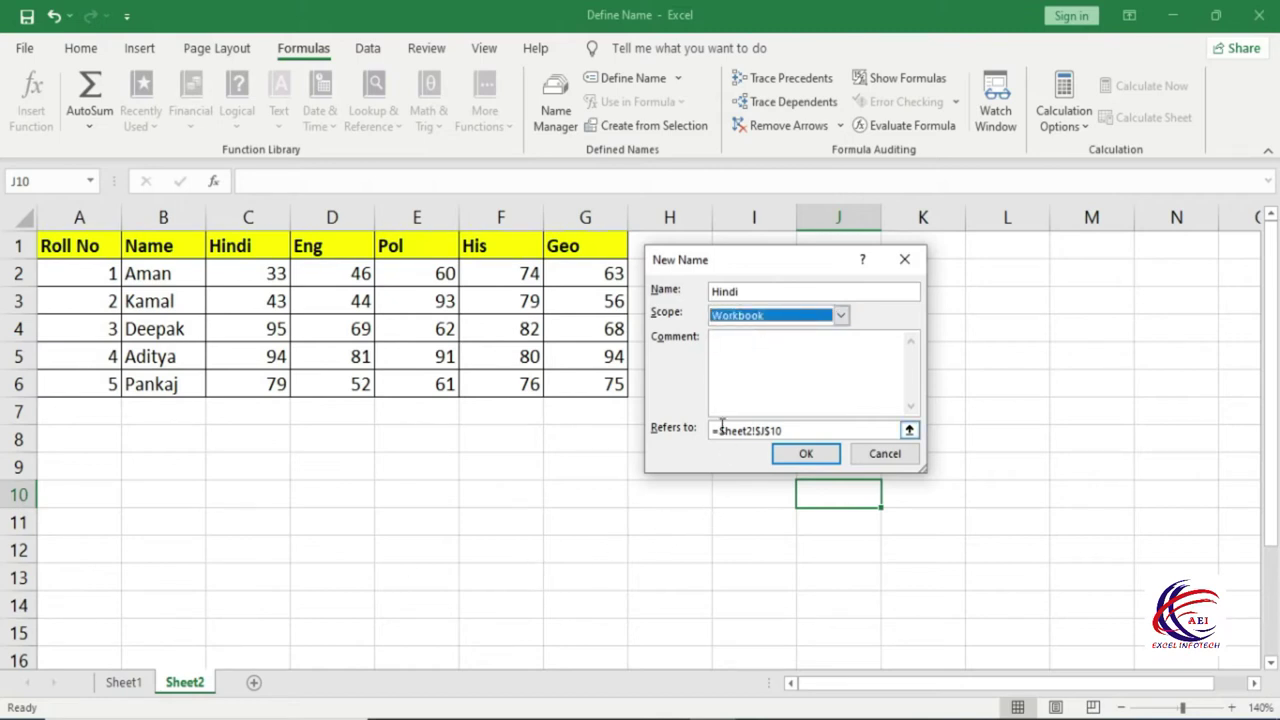
left_click(797, 430)
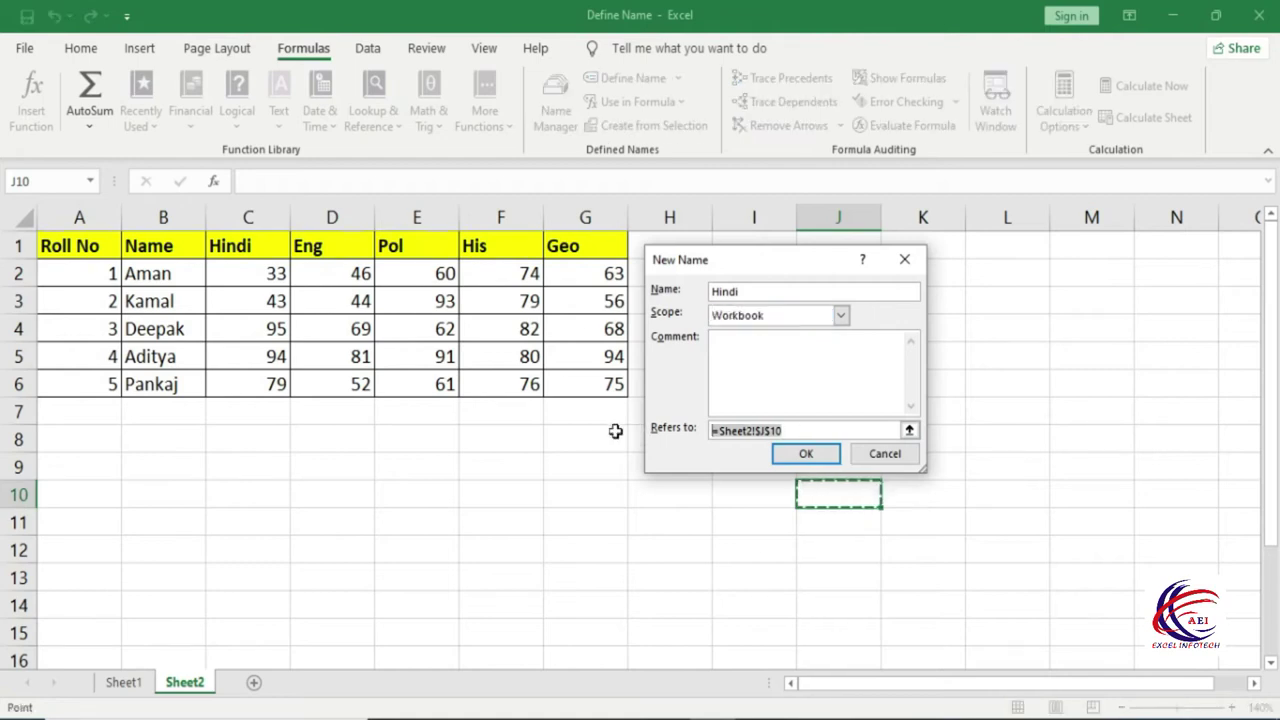
left_click_drag(263, 251, 256, 381)
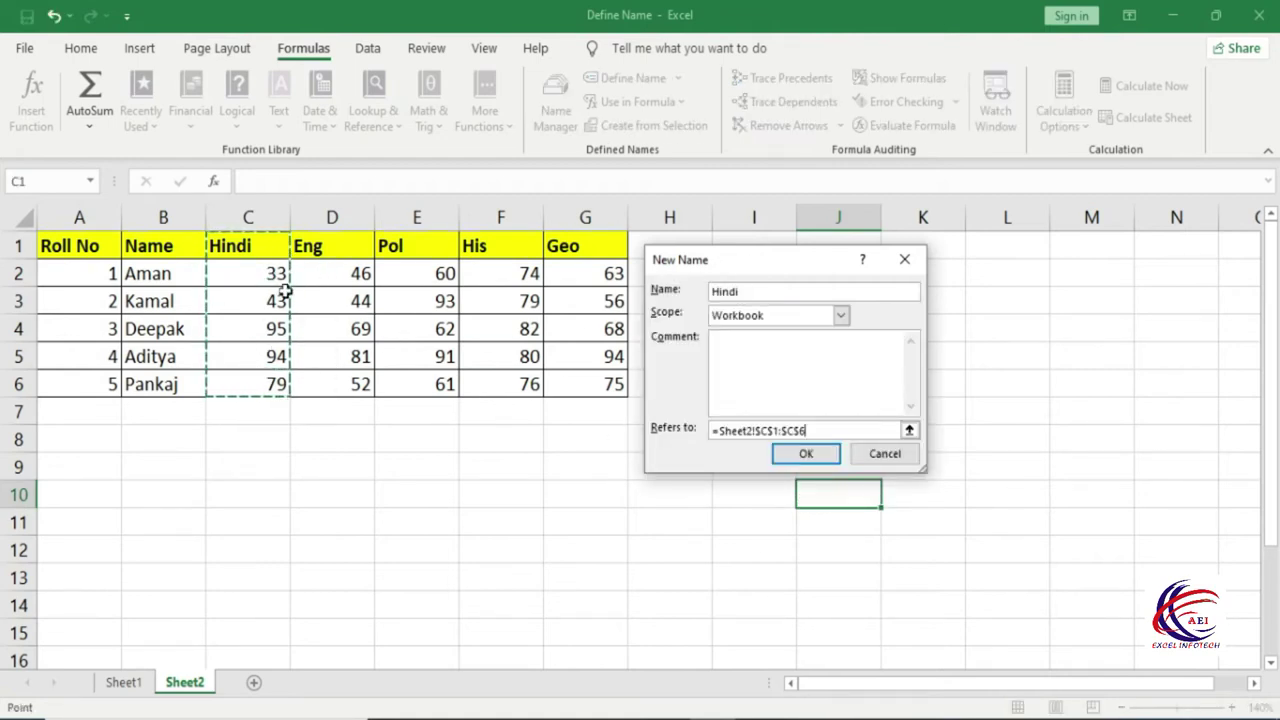
left_click(815, 455)
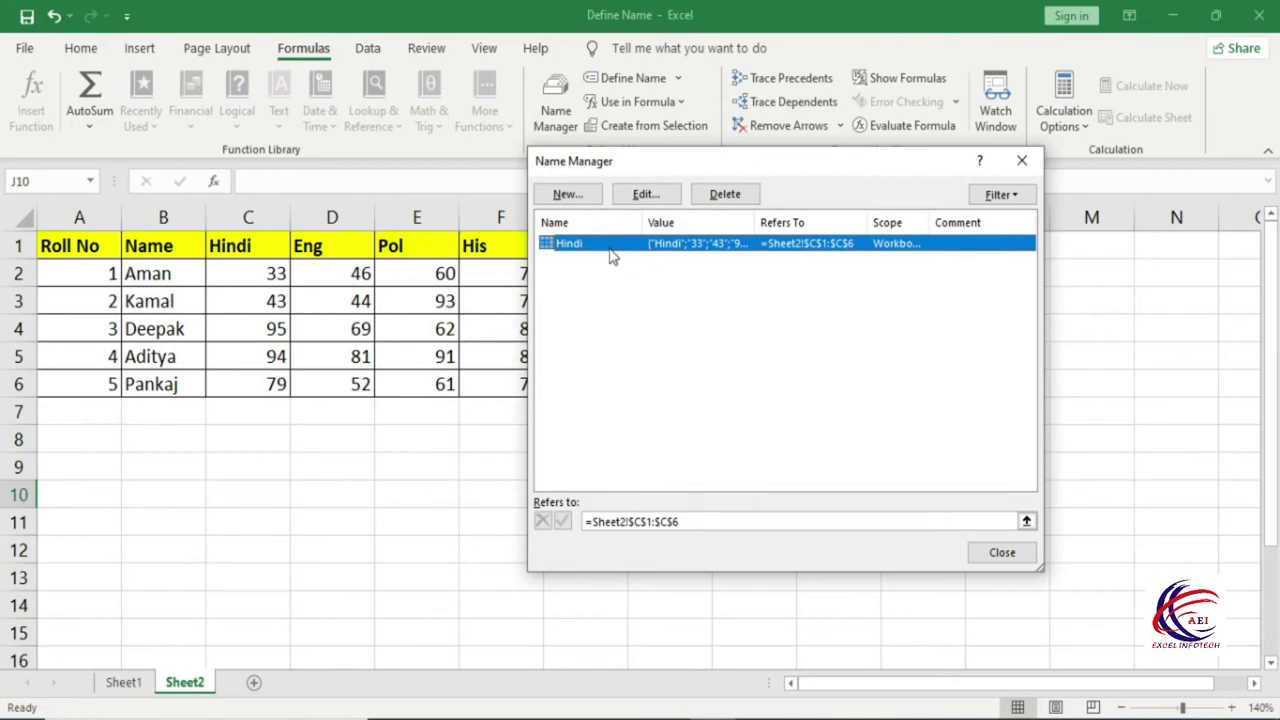
left_click(1009, 547)
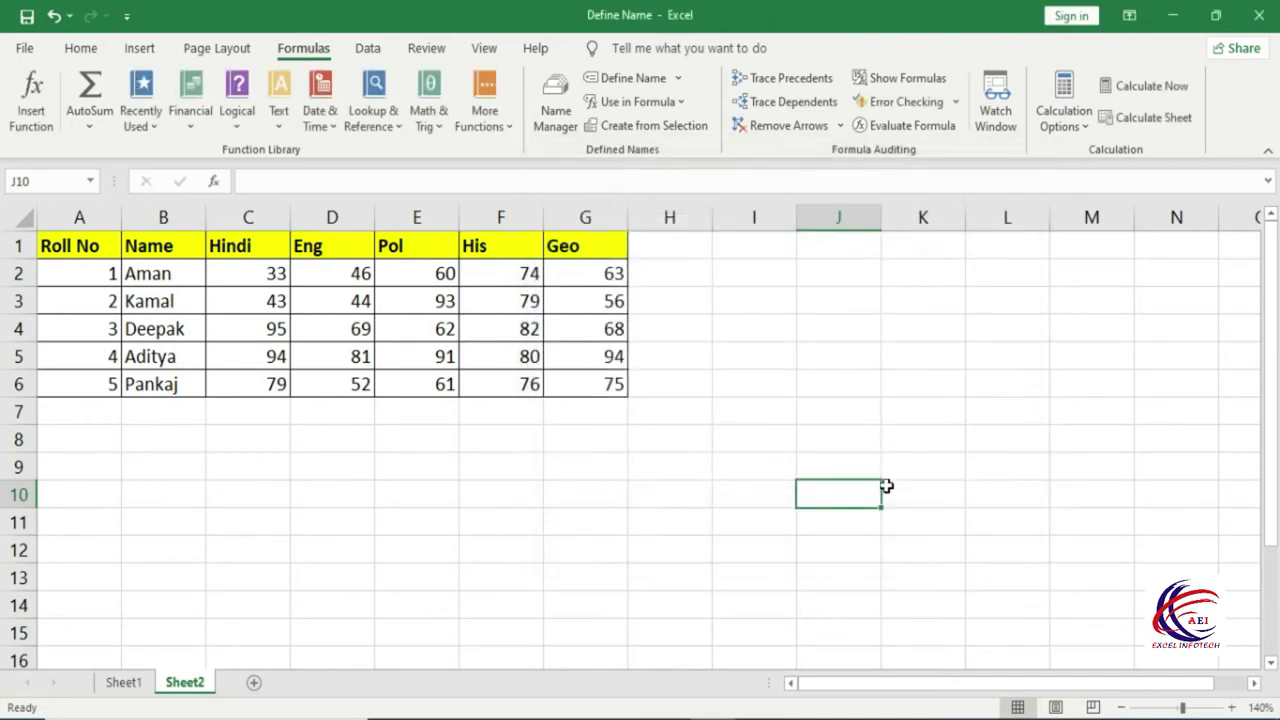
Enter =MIN(Hindi) in I8 to show the lowest Hindi mark, 33
left_click(773, 428)
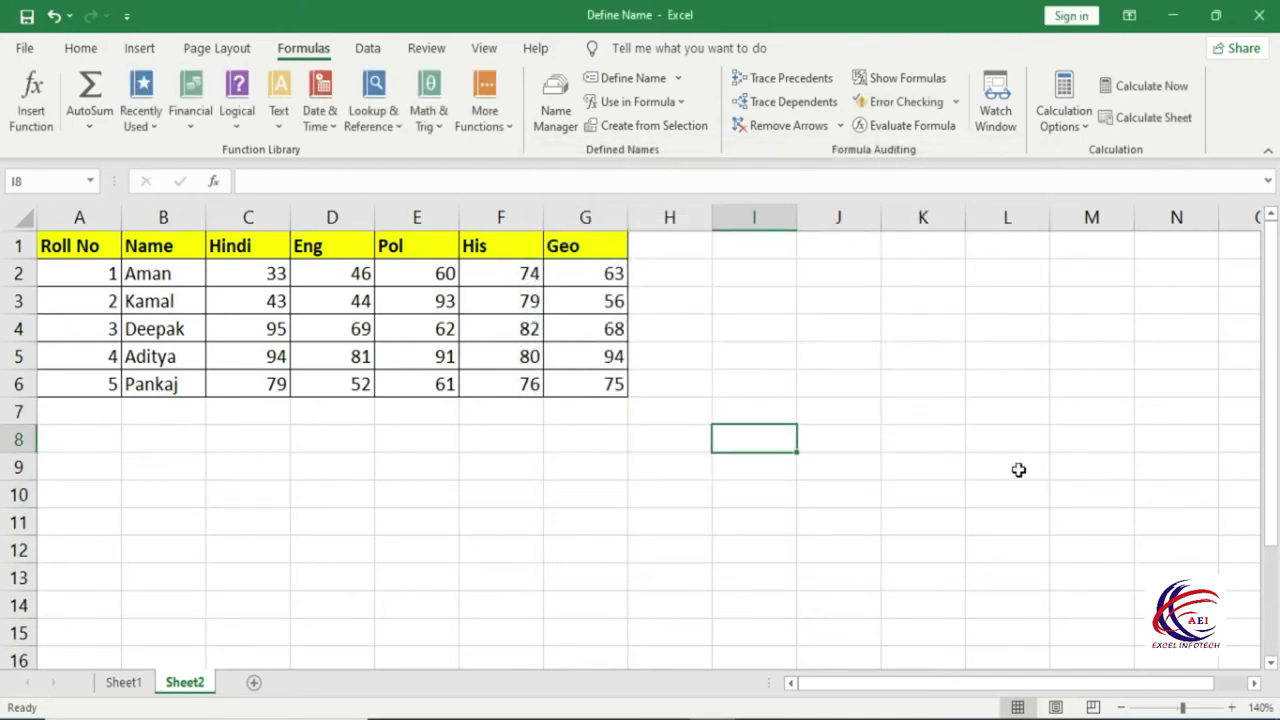
type("=")
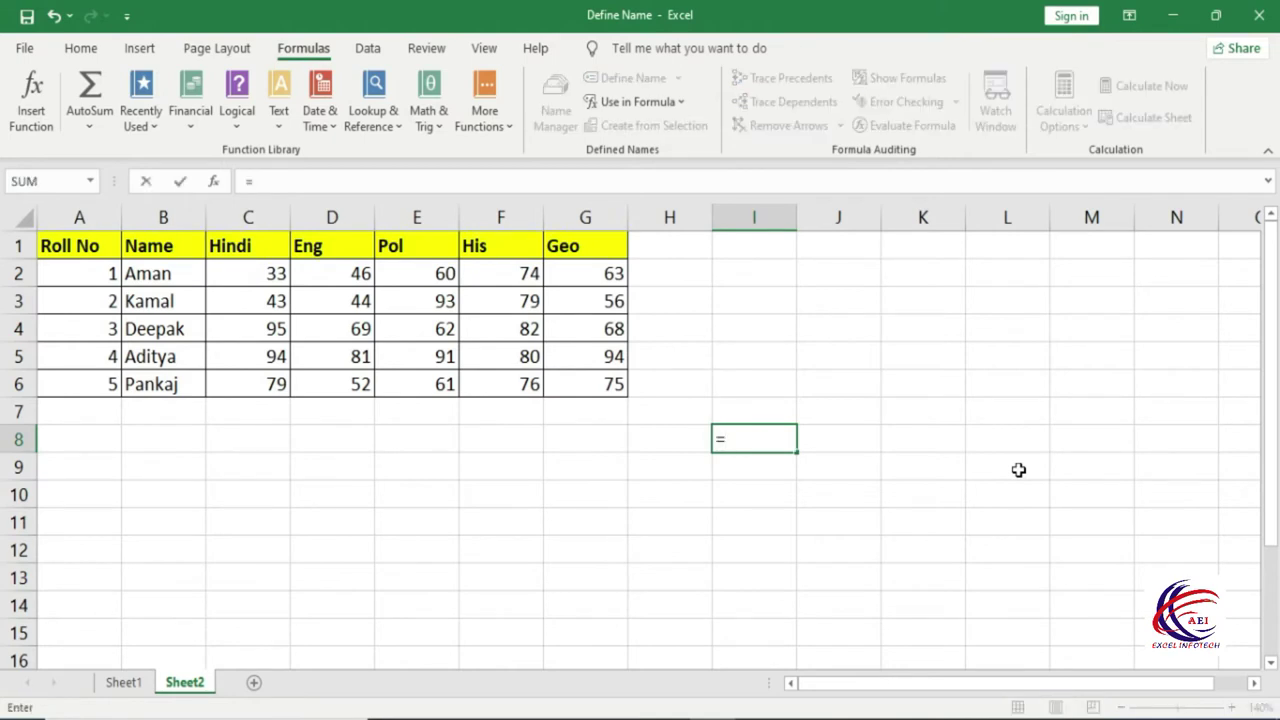
type("min")
key("Tab")
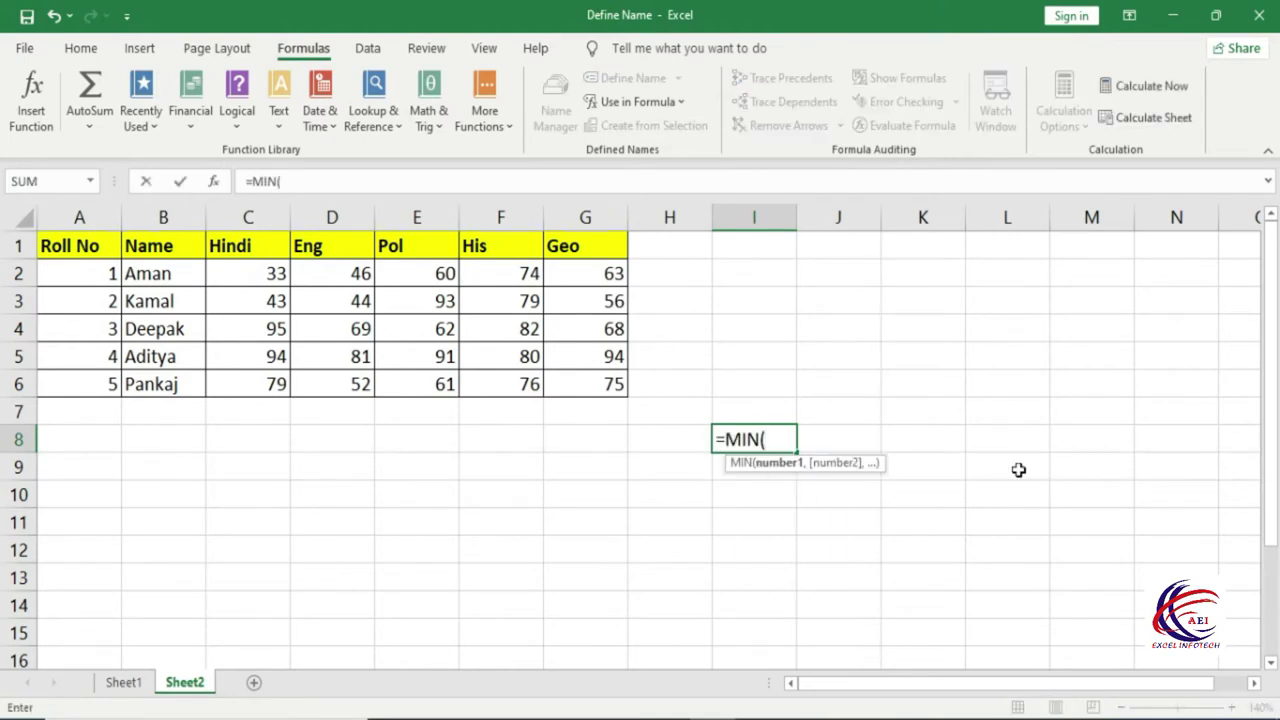
type("h")
type("indi")
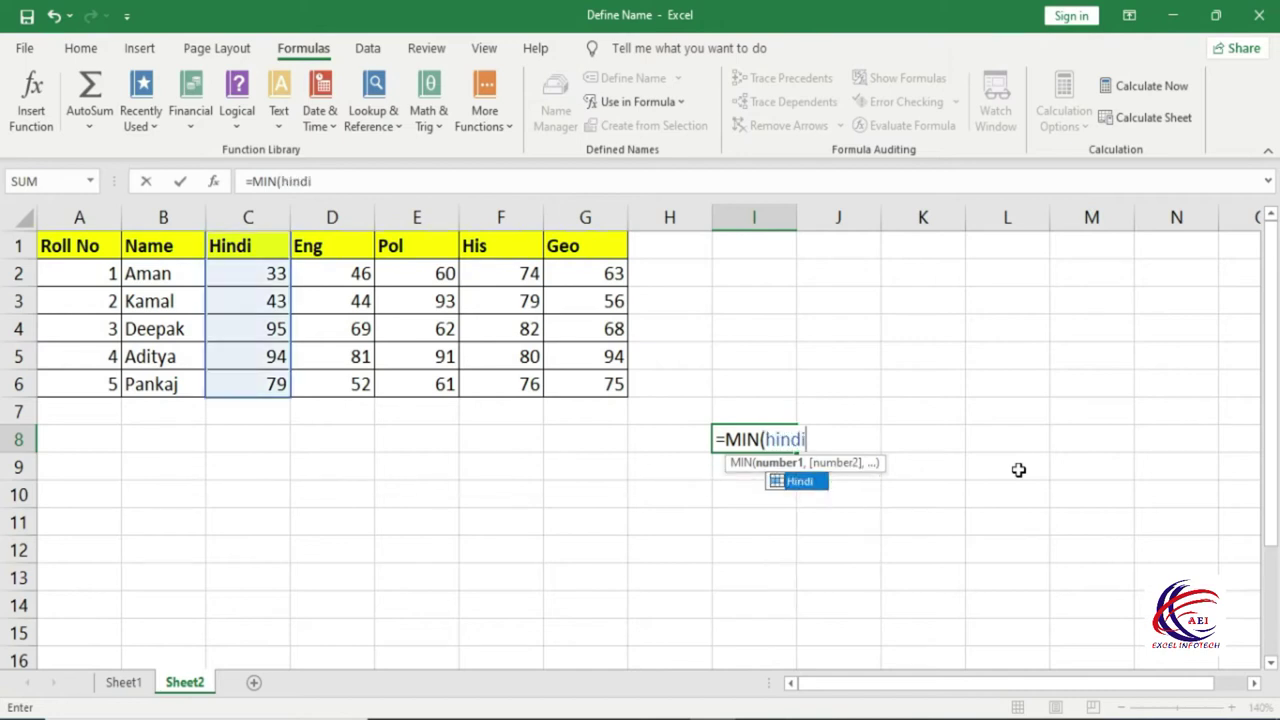
type(")")
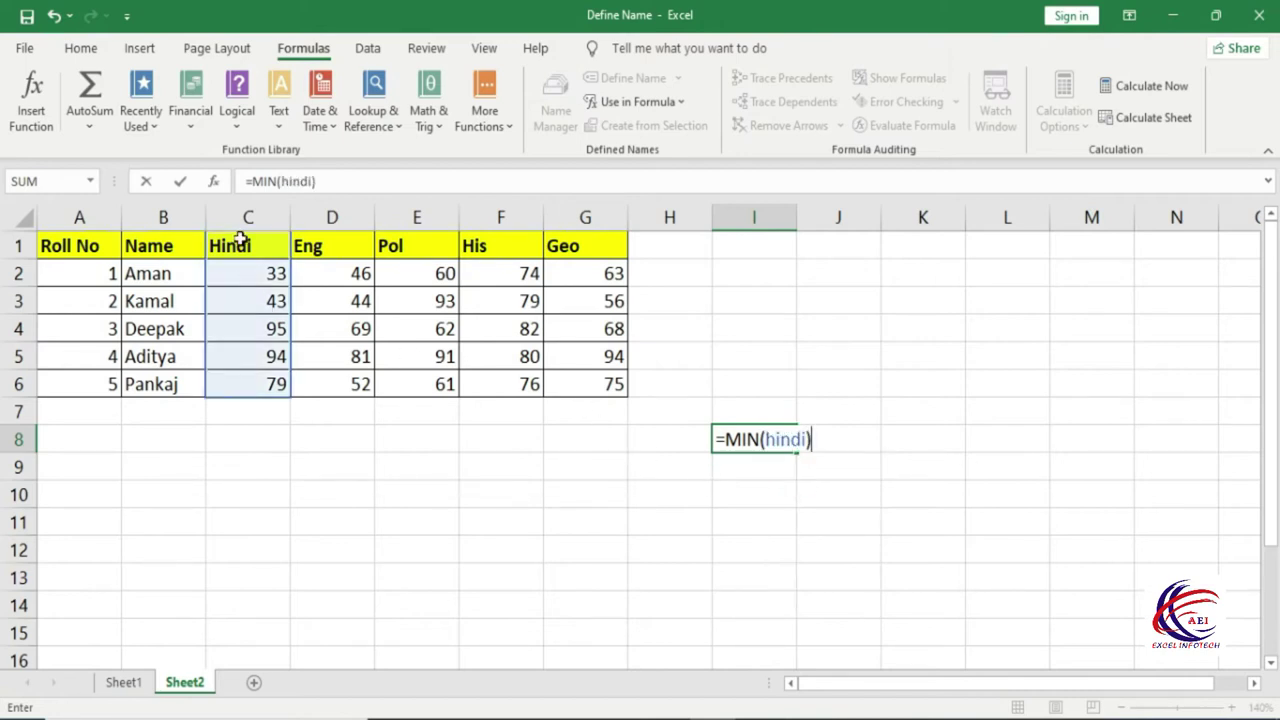
key("Return")
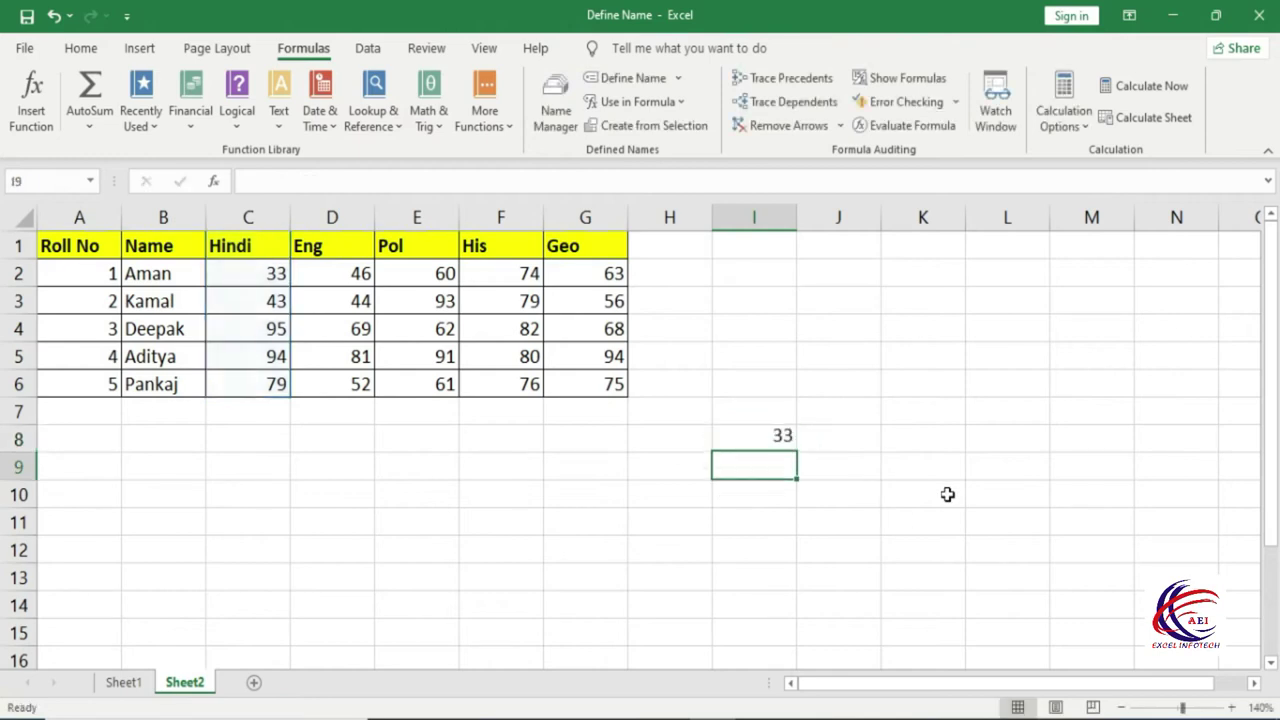
left_click(777, 438)
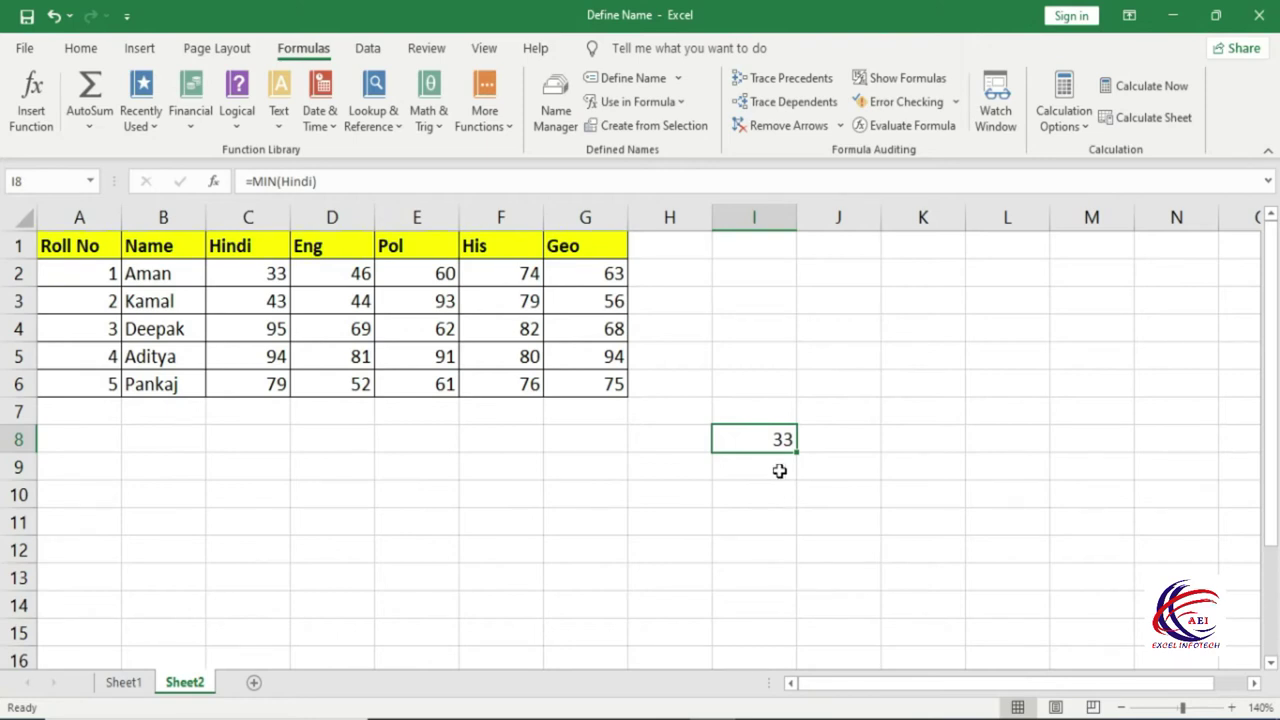
left_click(779, 471)
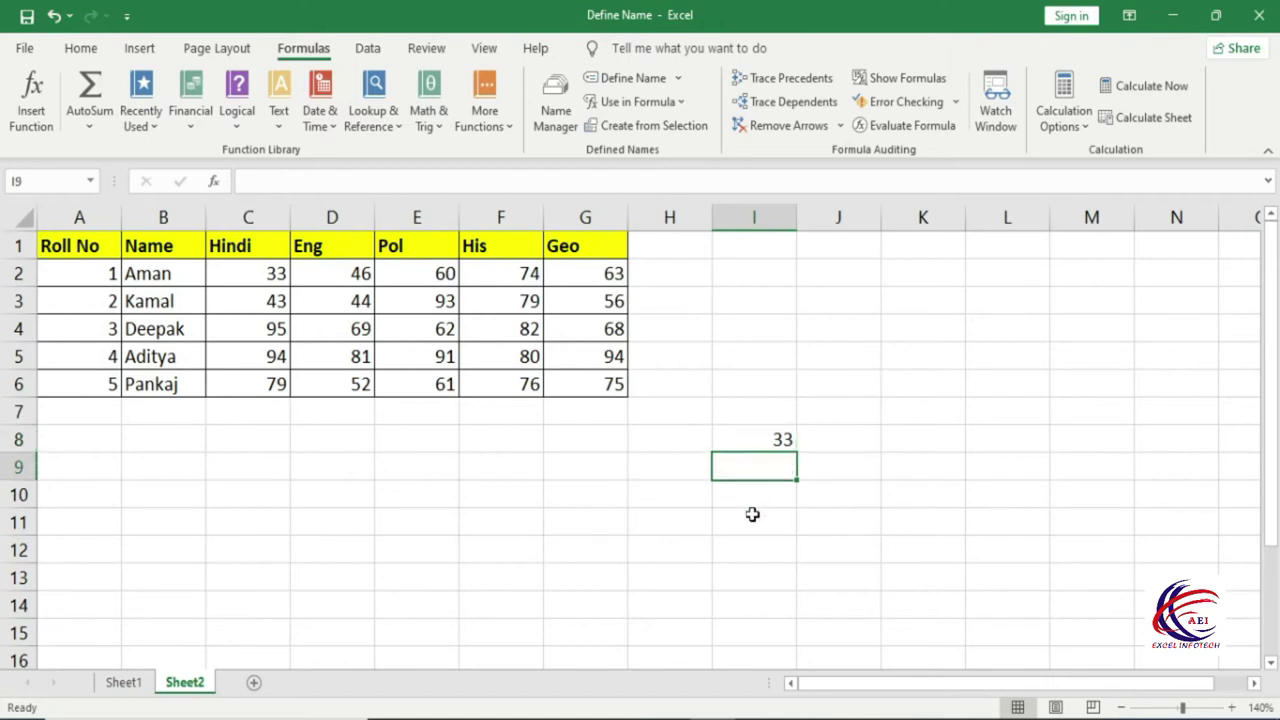
Open a New Name form, then cancel it
left_click(646, 86)
mouse_move(733, 262)
left_mouse_down()
mouse_move(705, 291)
mouse_move(835, 309)
left_mouse_up()
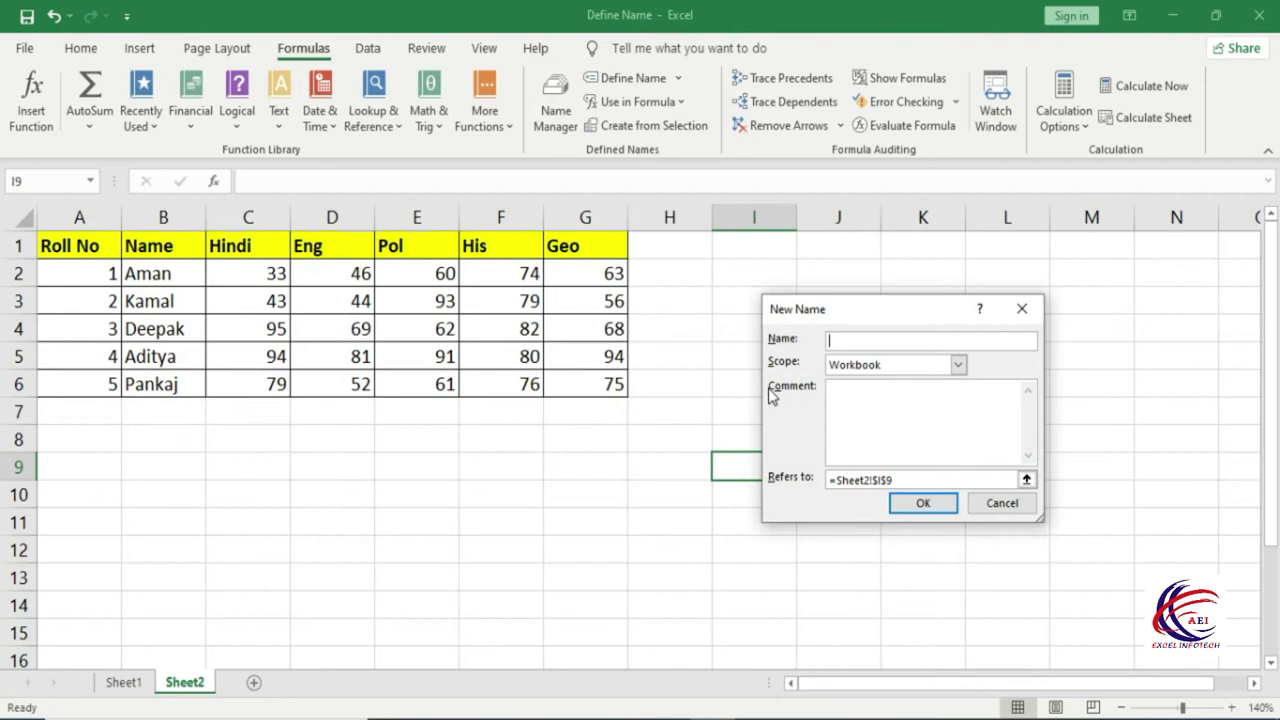
left_click_drag(811, 309, 811, 257)
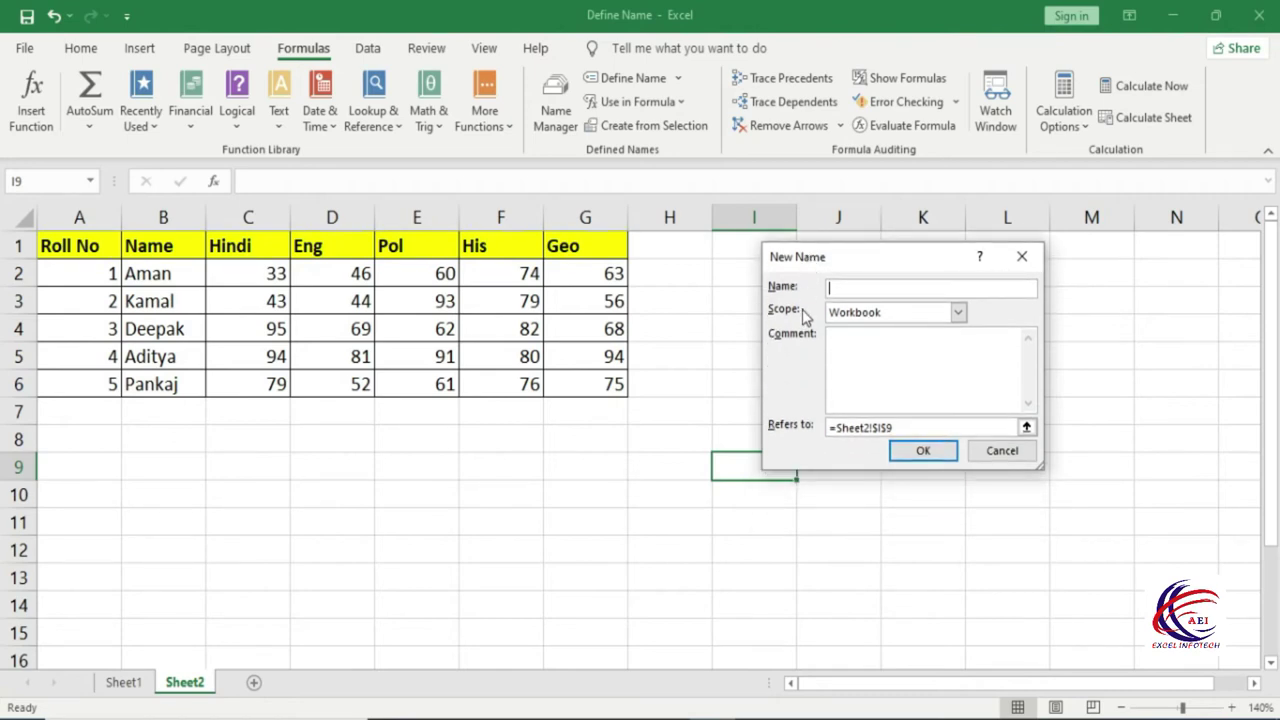
left_click(1021, 256)
Select D1:D6 and set up name Eng, Workbook scope, referring to =Sheet2!$D$1:$D$6
left_click_drag(346, 250, 344, 384)
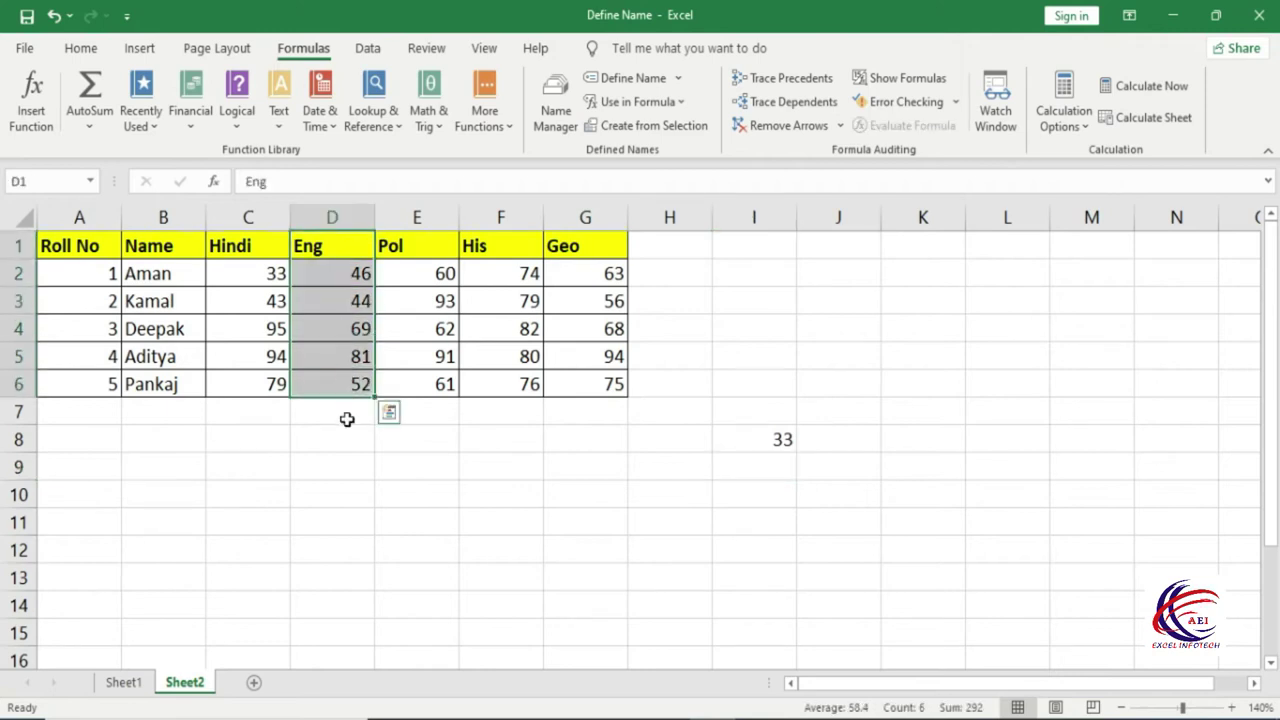
left_click(636, 80)
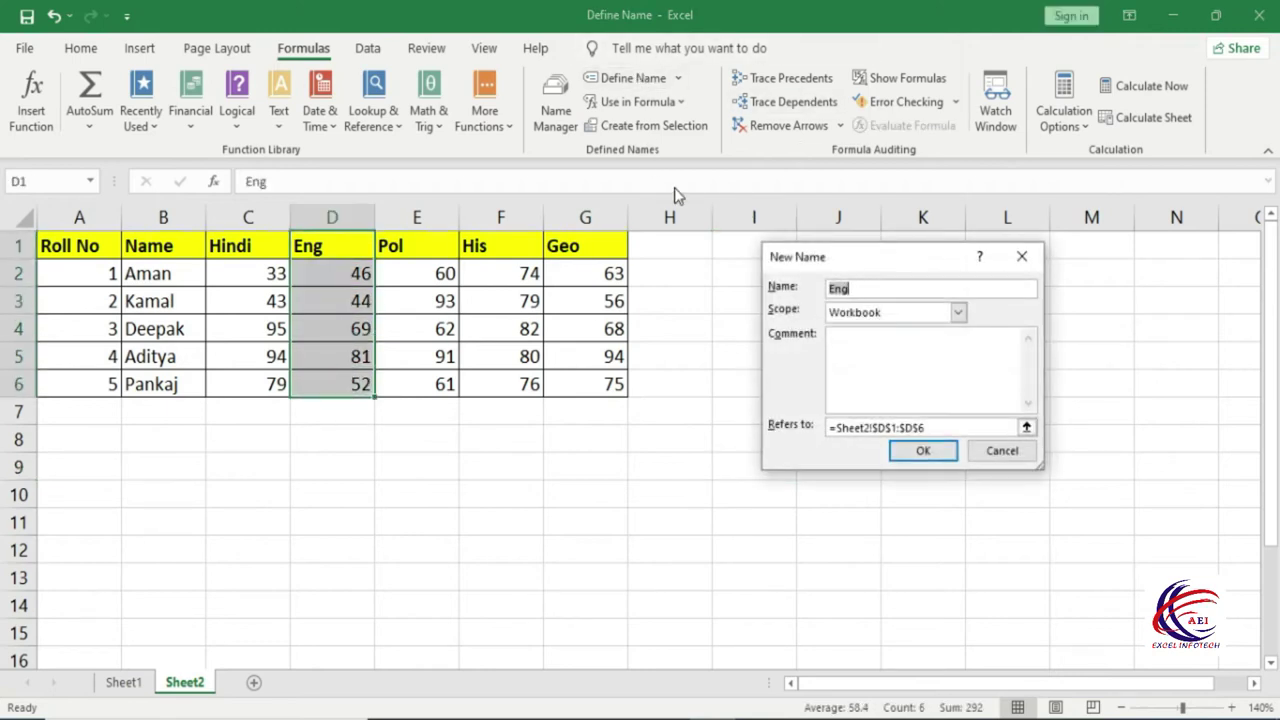
left_click_drag(828, 259, 803, 268)
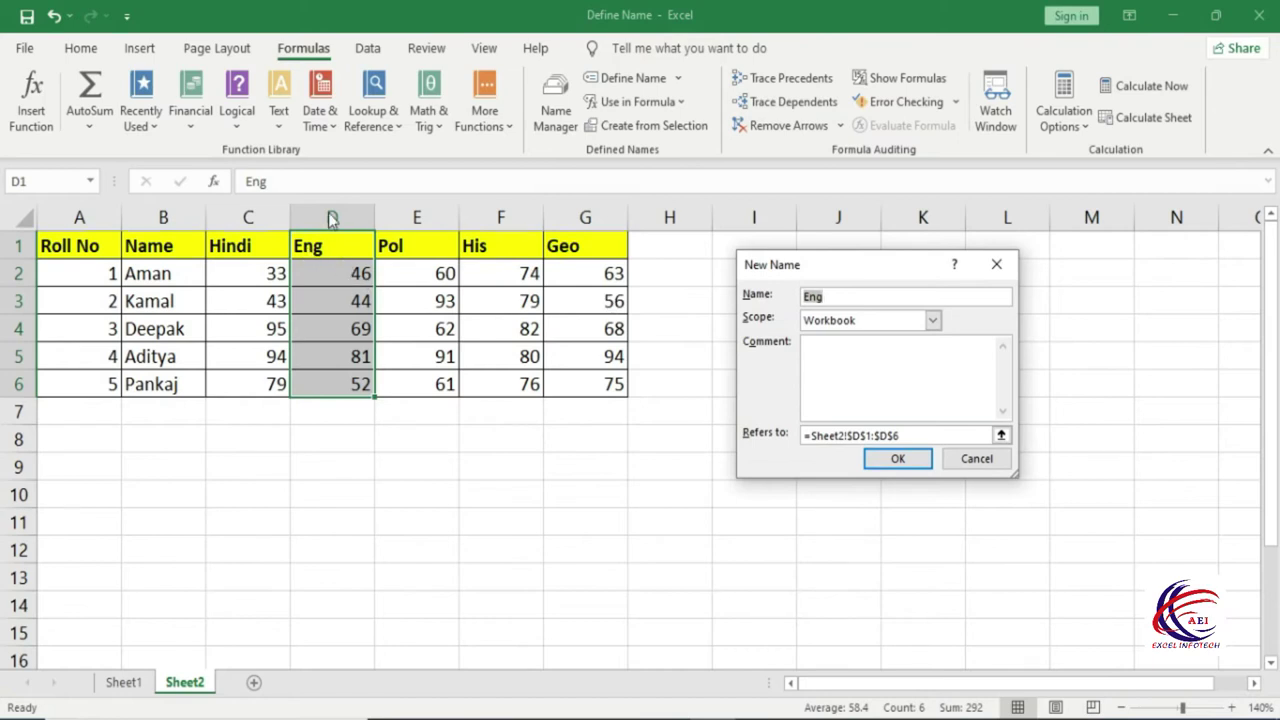
left_click(848, 293)
left_click(932, 320)
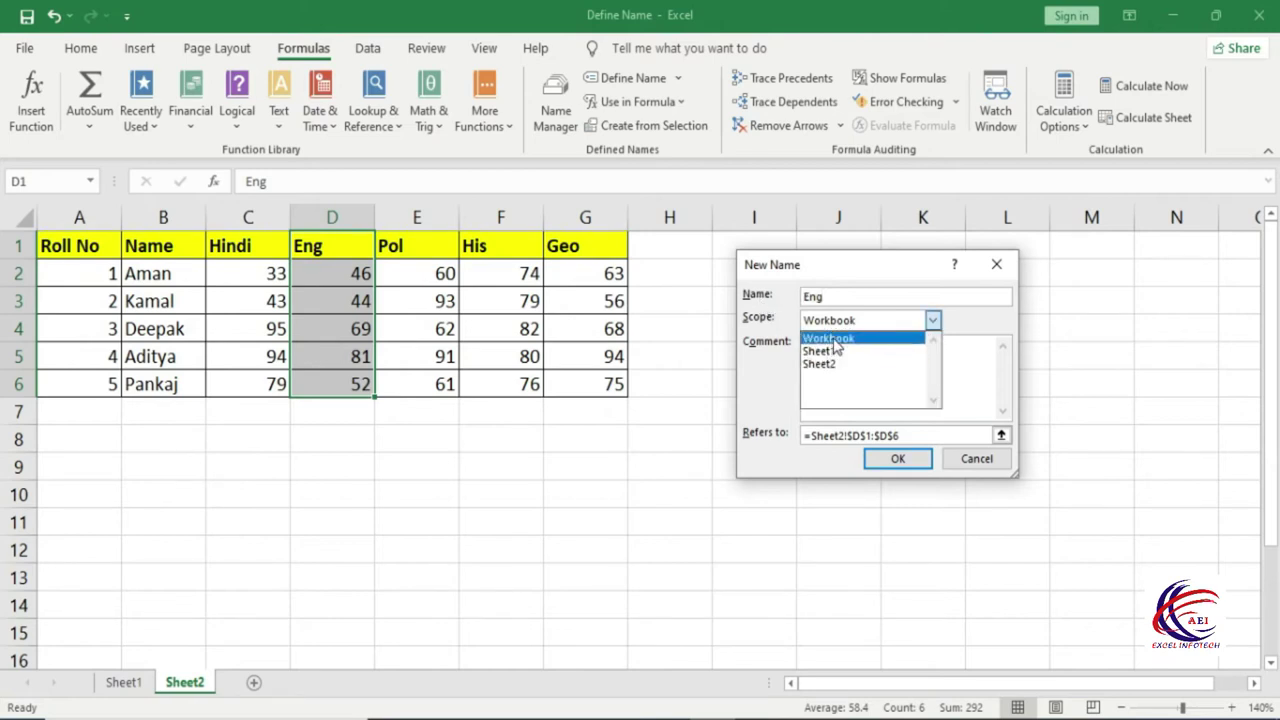
left_click(835, 340)
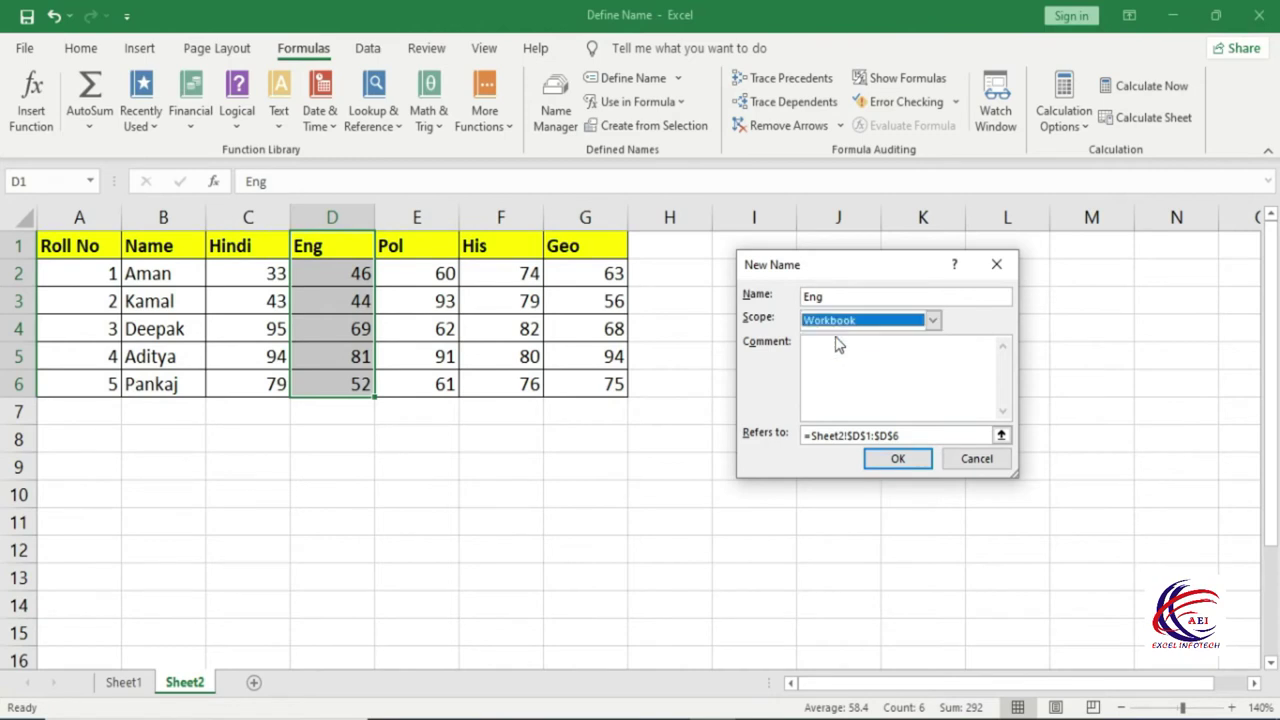
left_click(916, 436)
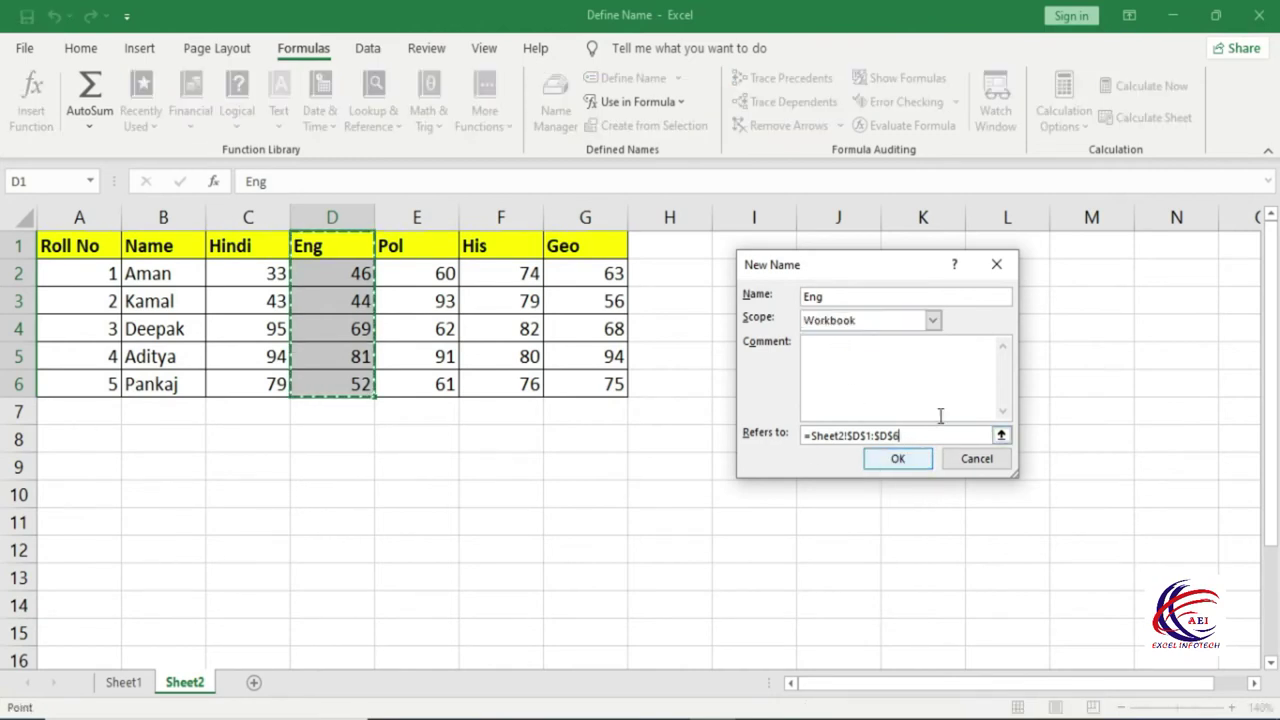
Confirm the Eng name and enter =MAX(eng) in I5, returning 81 as in D5
left_click(903, 460)
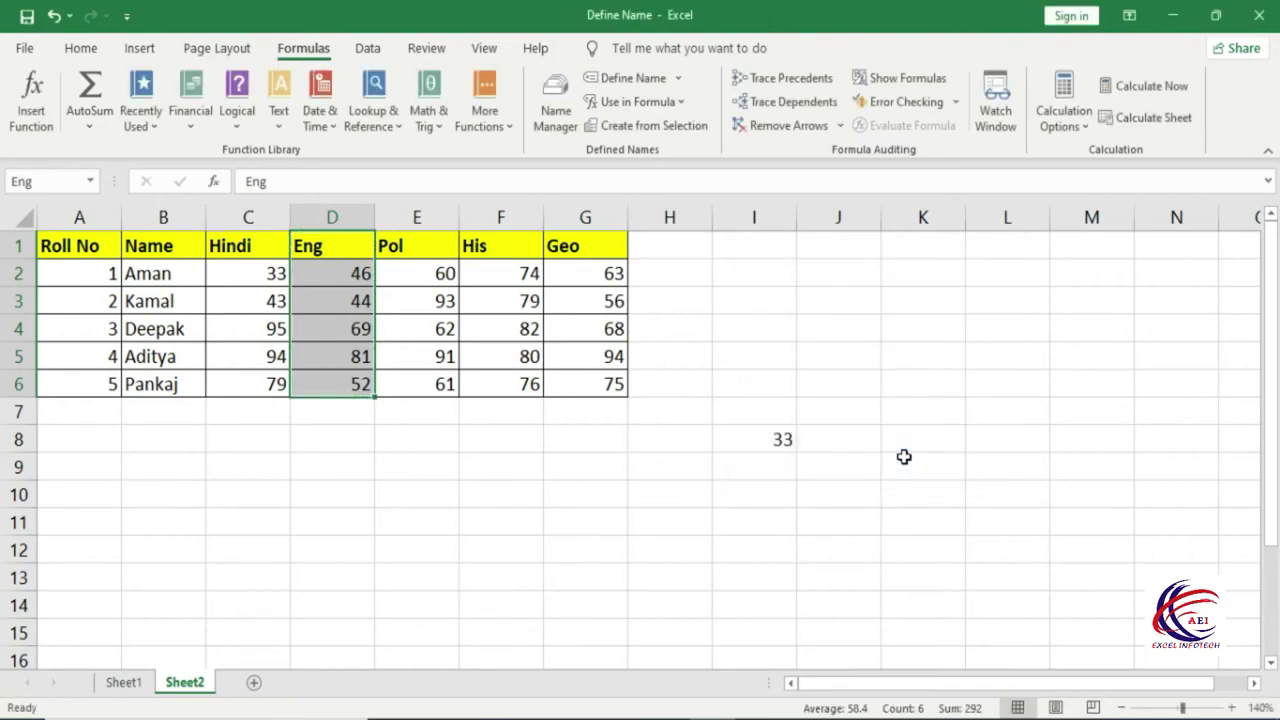
left_click(776, 354)
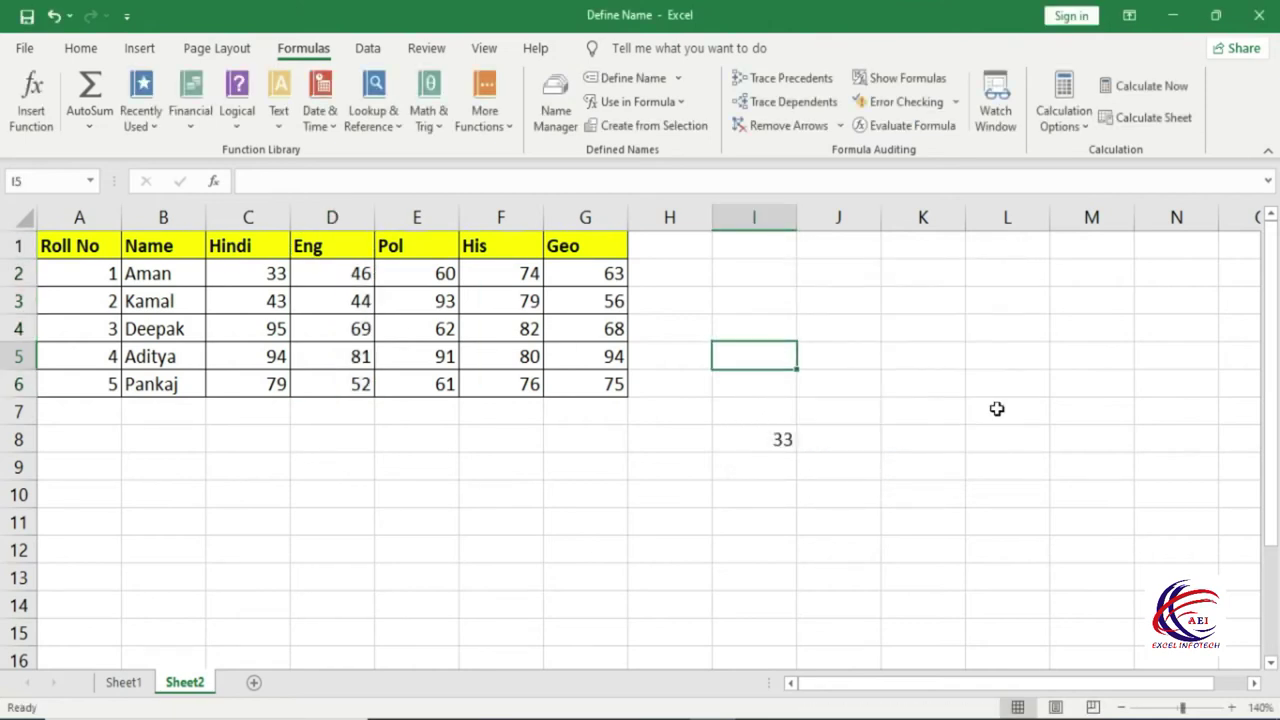
type("=max")
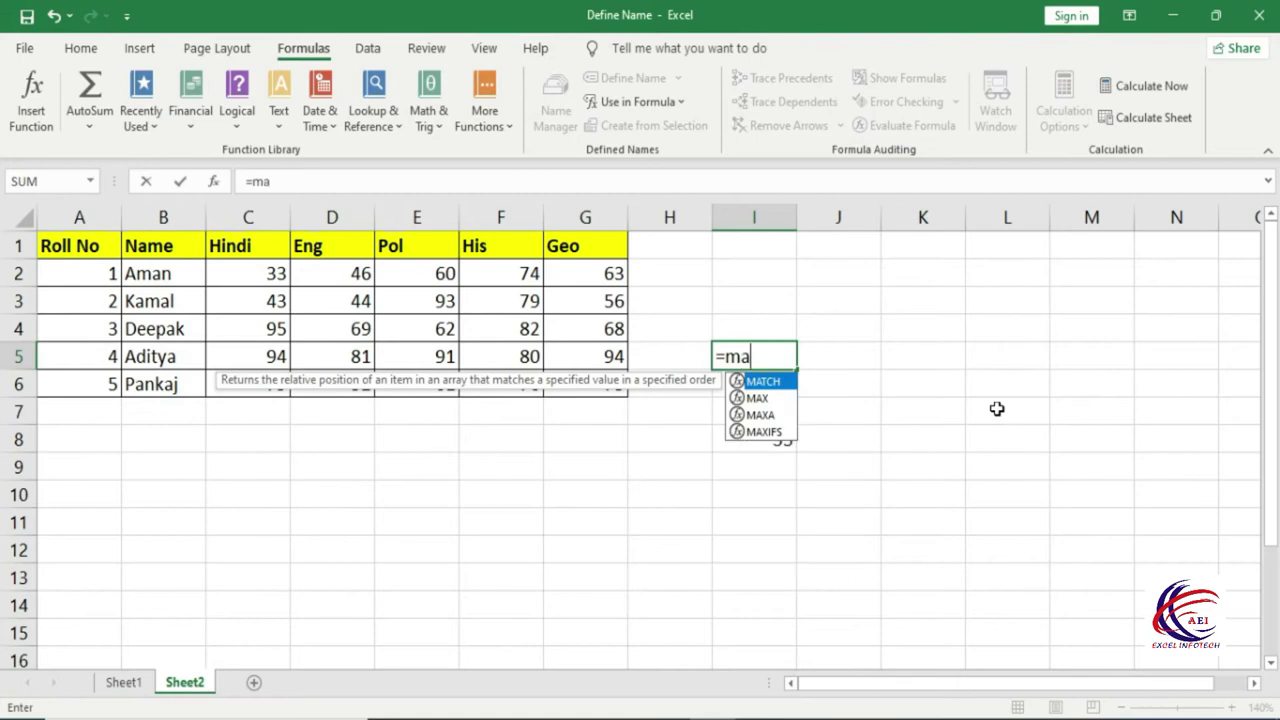
key("Tab")
left_click(335, 274)
key("BackSpace")
key("BackSpace")
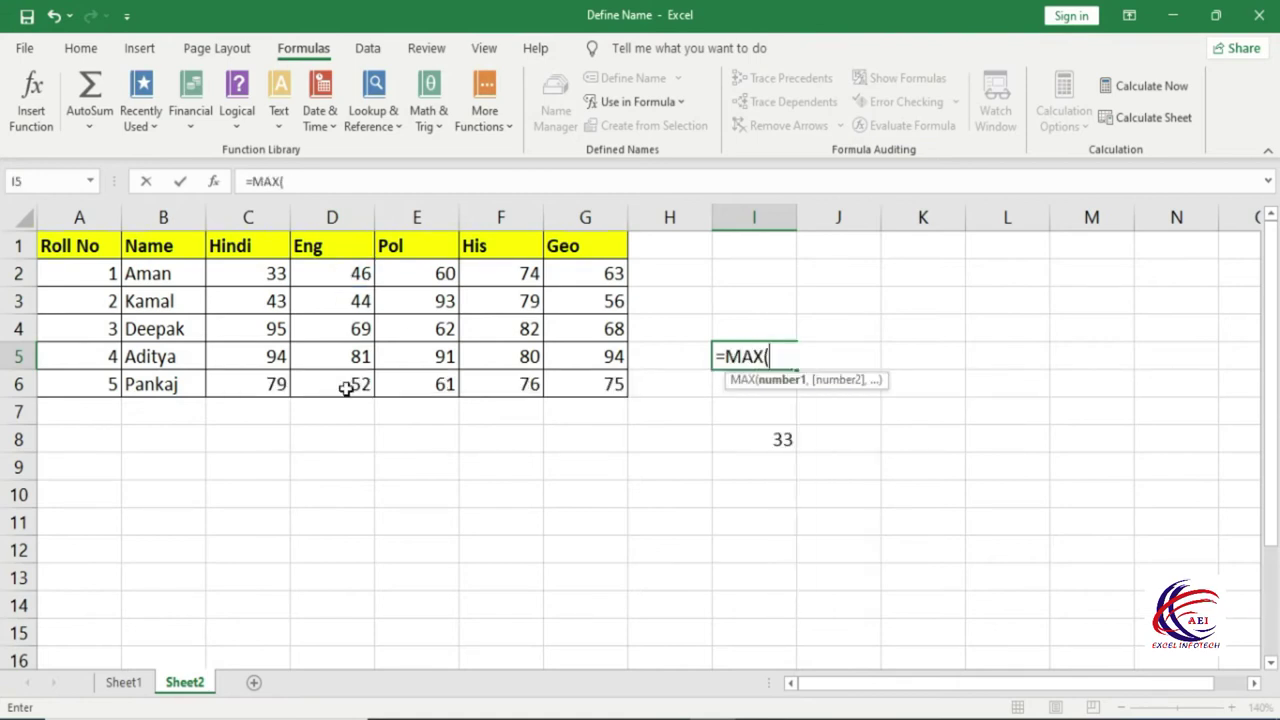
type("eng")
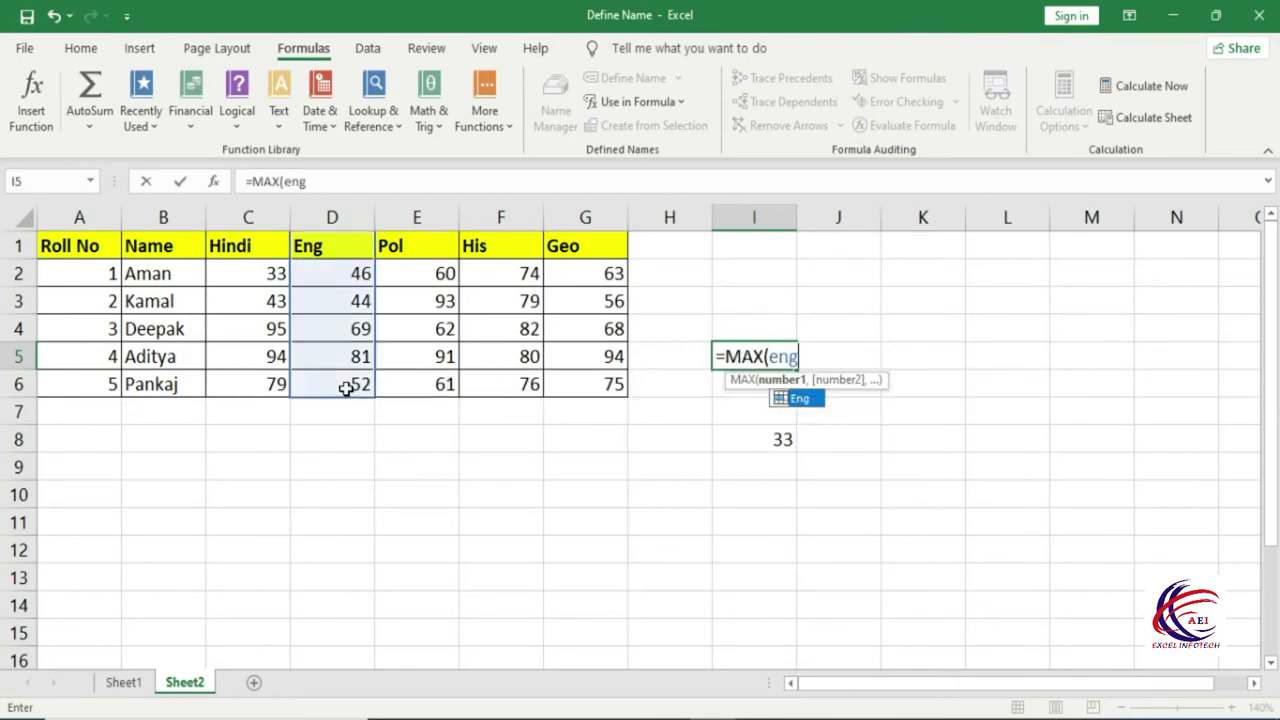
type(")")
key("Return")
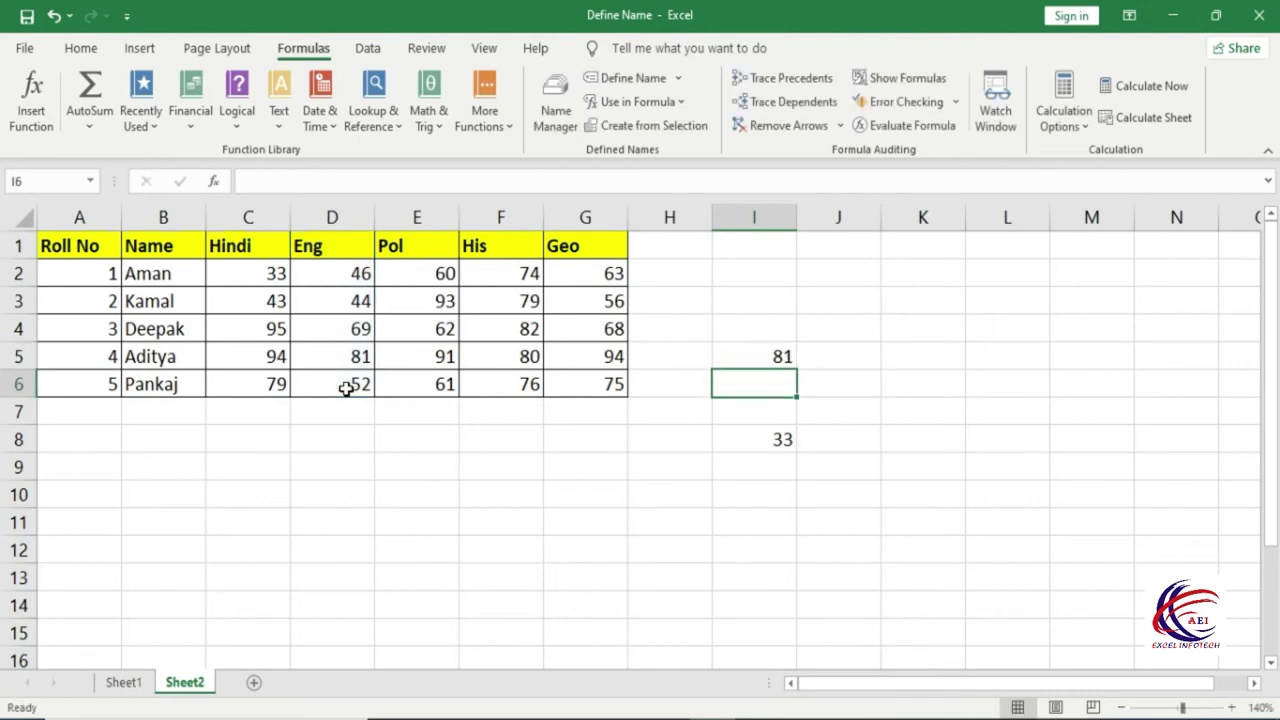
left_click(750, 357)
left_click(357, 356)
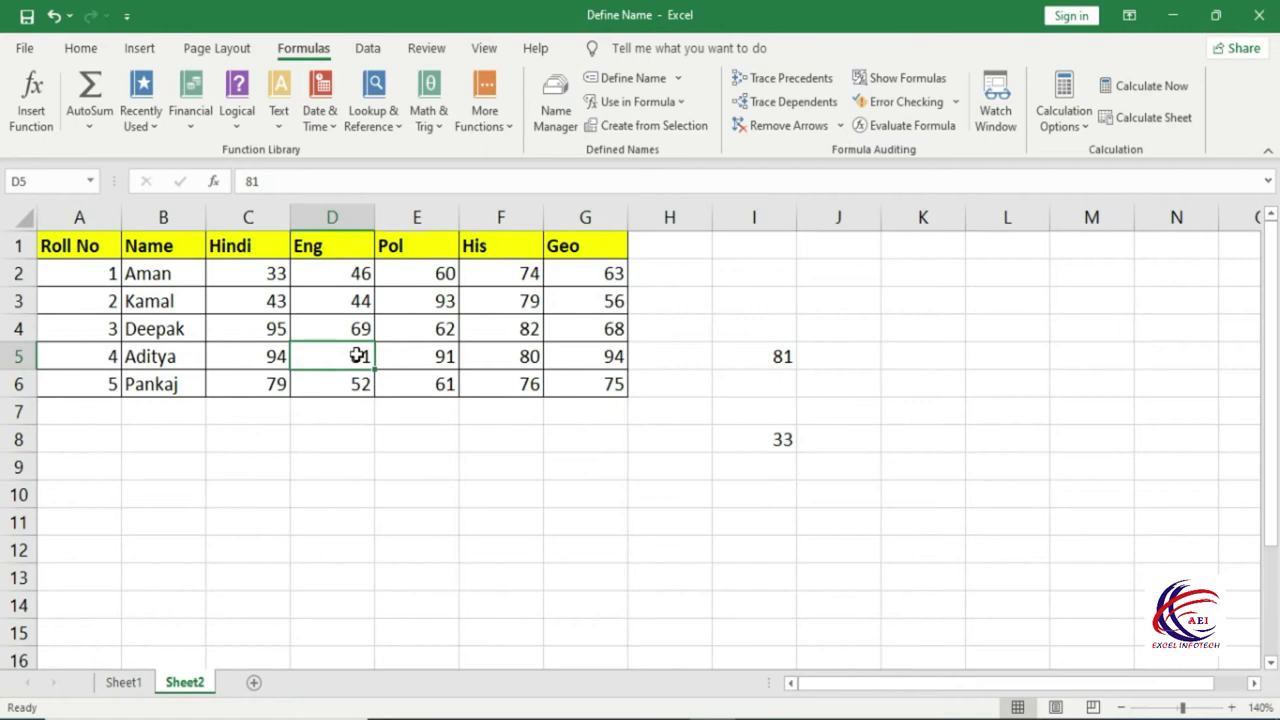
Add English marks 15 in D7 and 65 in D8
left_click_drag(340, 273, 334, 417)
left_click(334, 417)
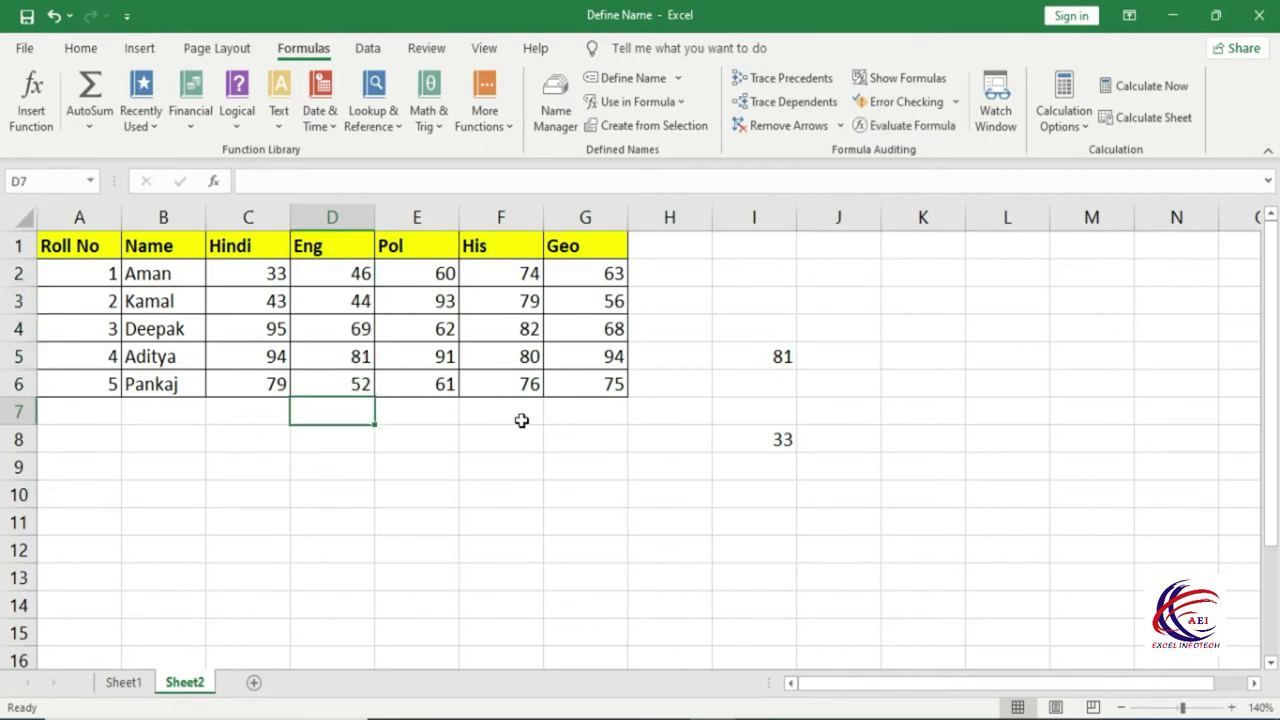
type("15")
key("Return")
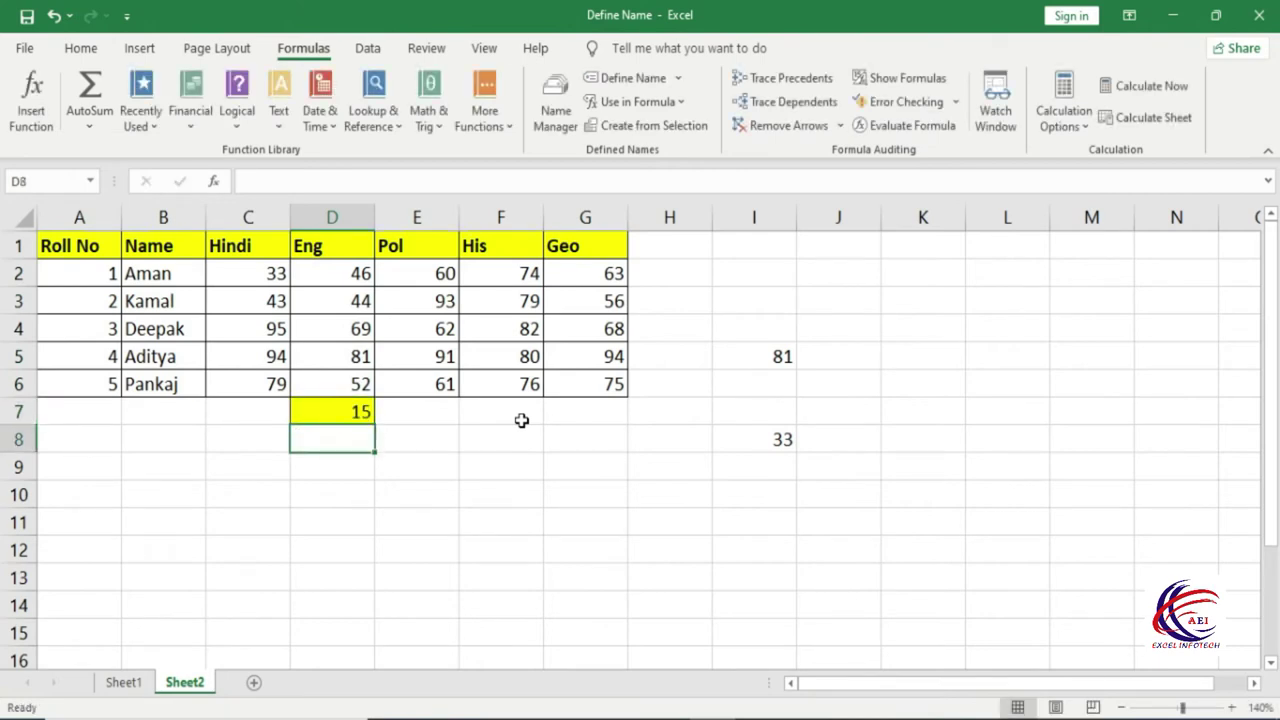
type("65")
key("Return")
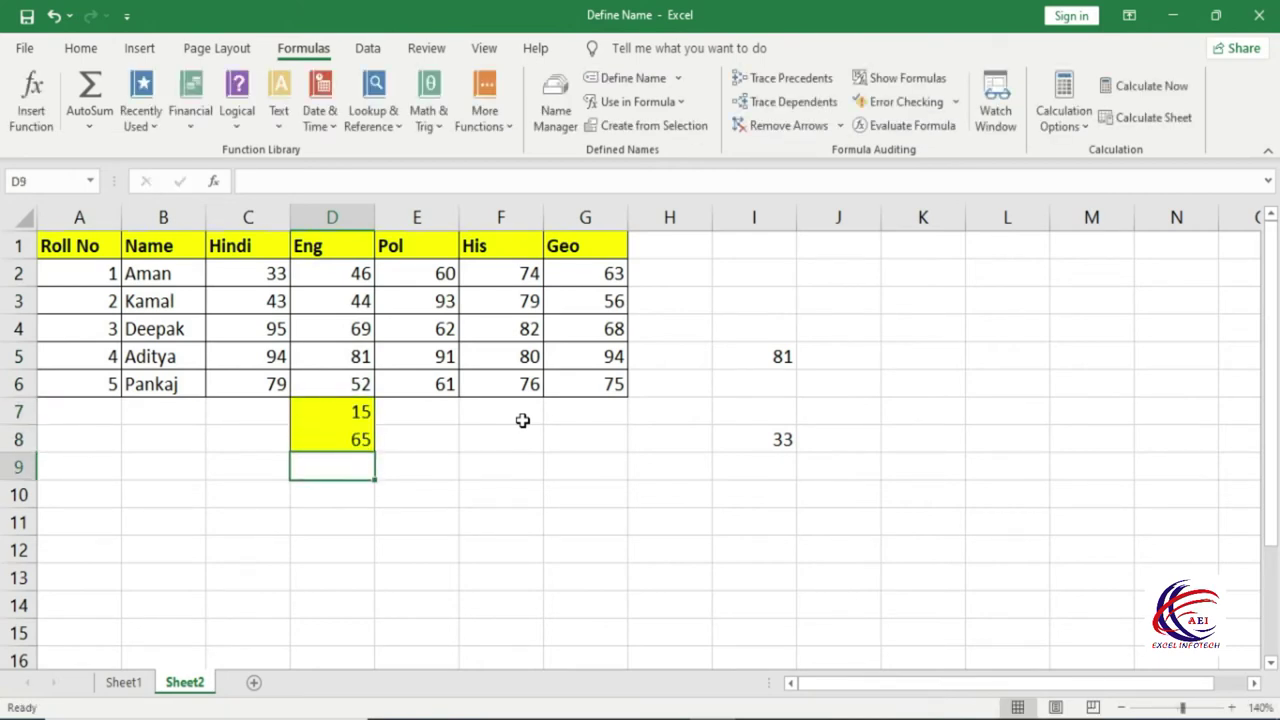
Recheck I5's MAX over Eng, comparing the D2:D6 and D2:D8 mark ranges
left_click(752, 356)
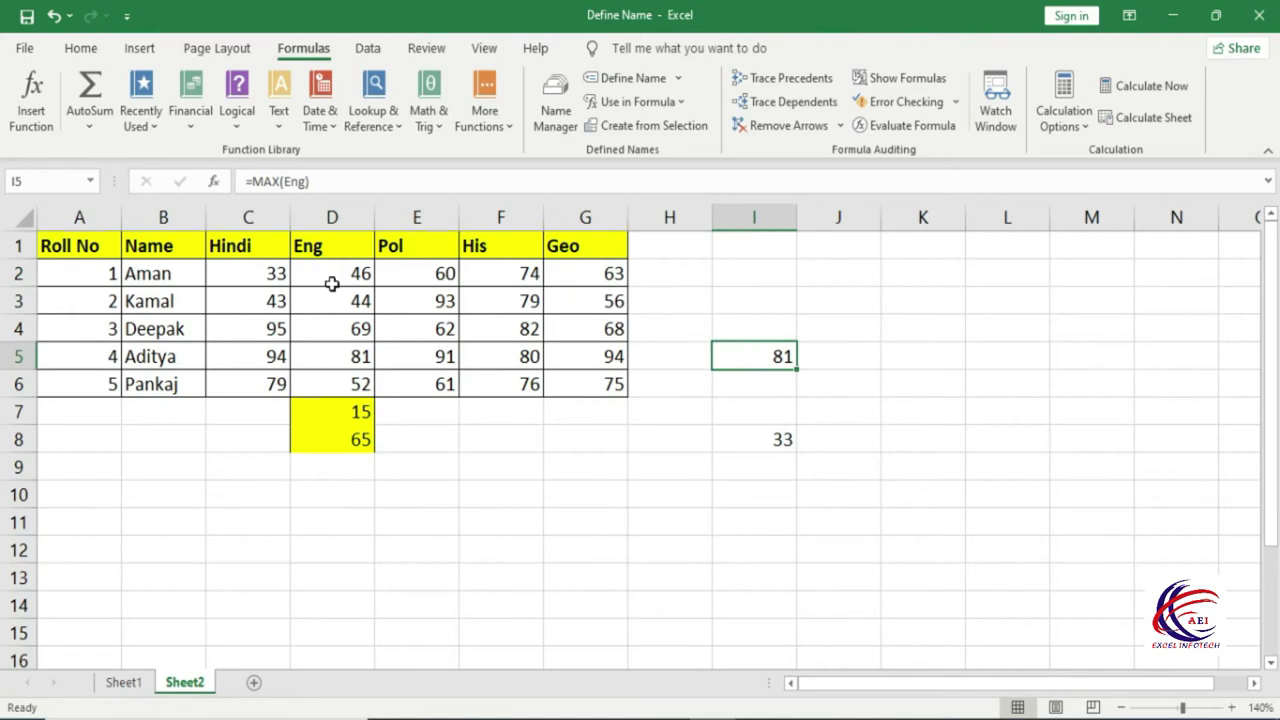
left_click_drag(358, 274, 360, 383)
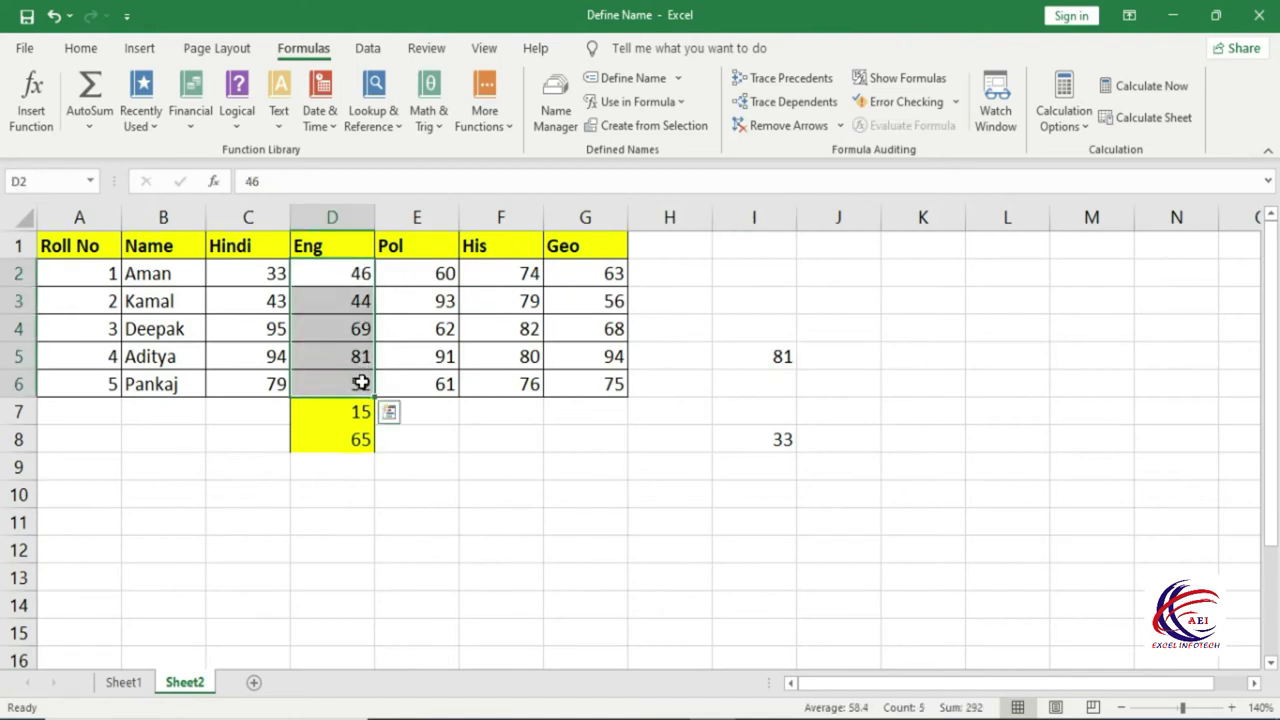
left_click(754, 300)
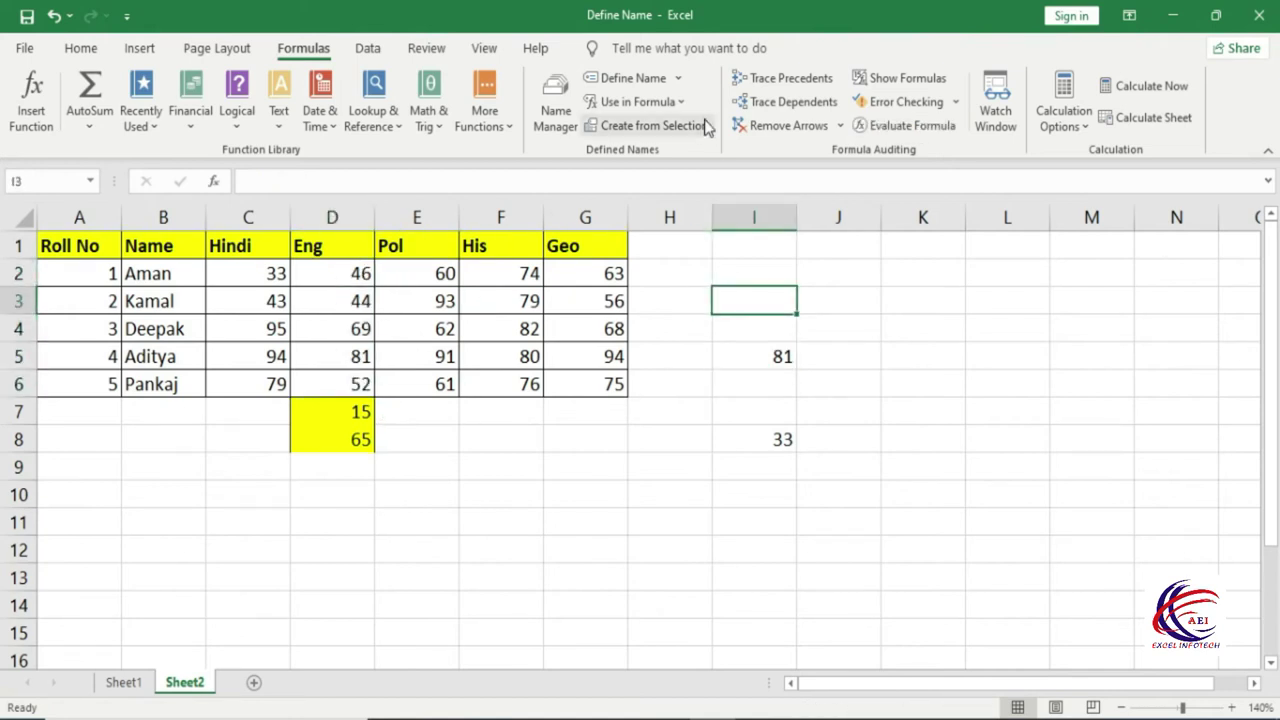
left_click(650, 102)
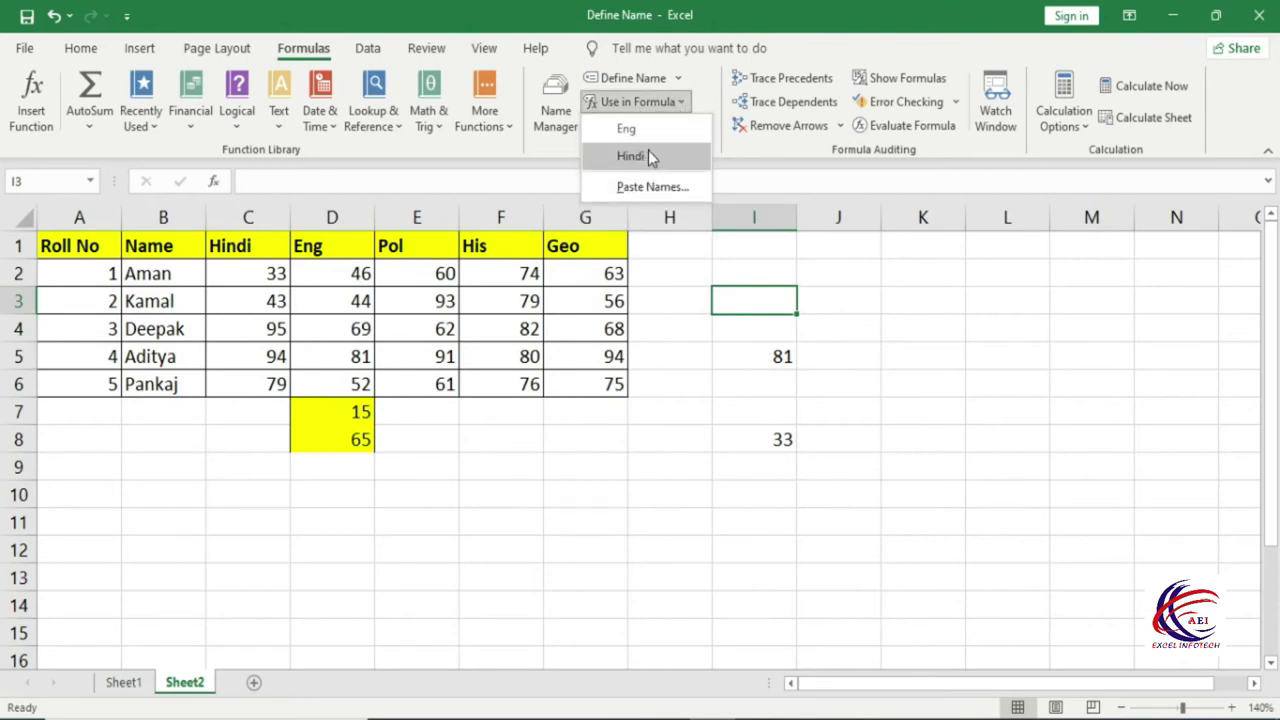
left_click(708, 370)
left_click_drag(358, 274, 361, 437)
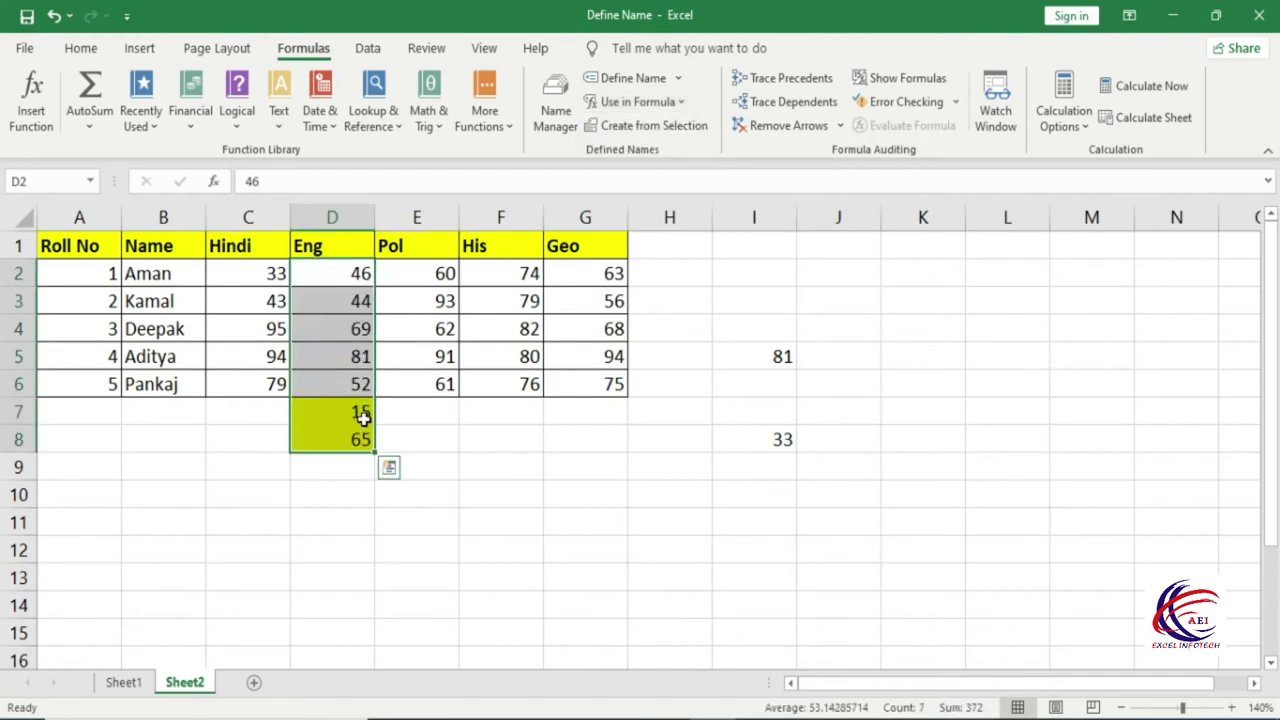
left_click(362, 413)
left_click_drag(360, 273, 360, 380)
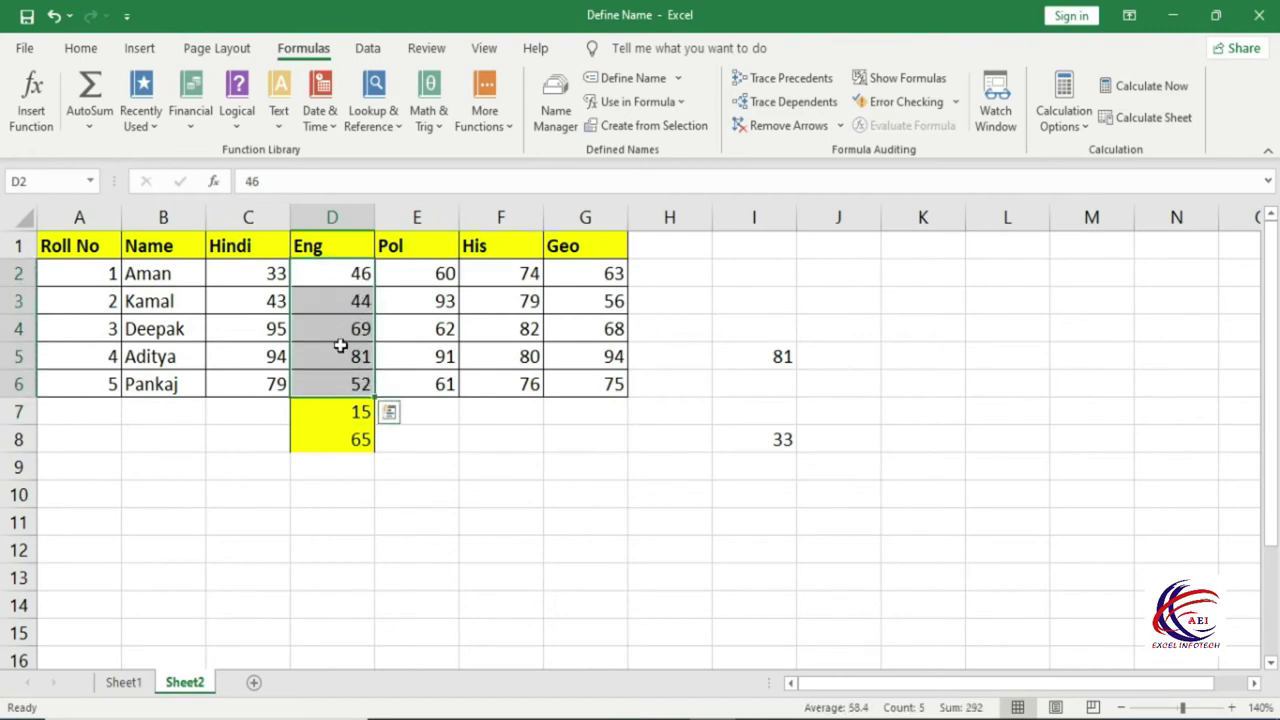
left_click(594, 461)
left_click(862, 376)
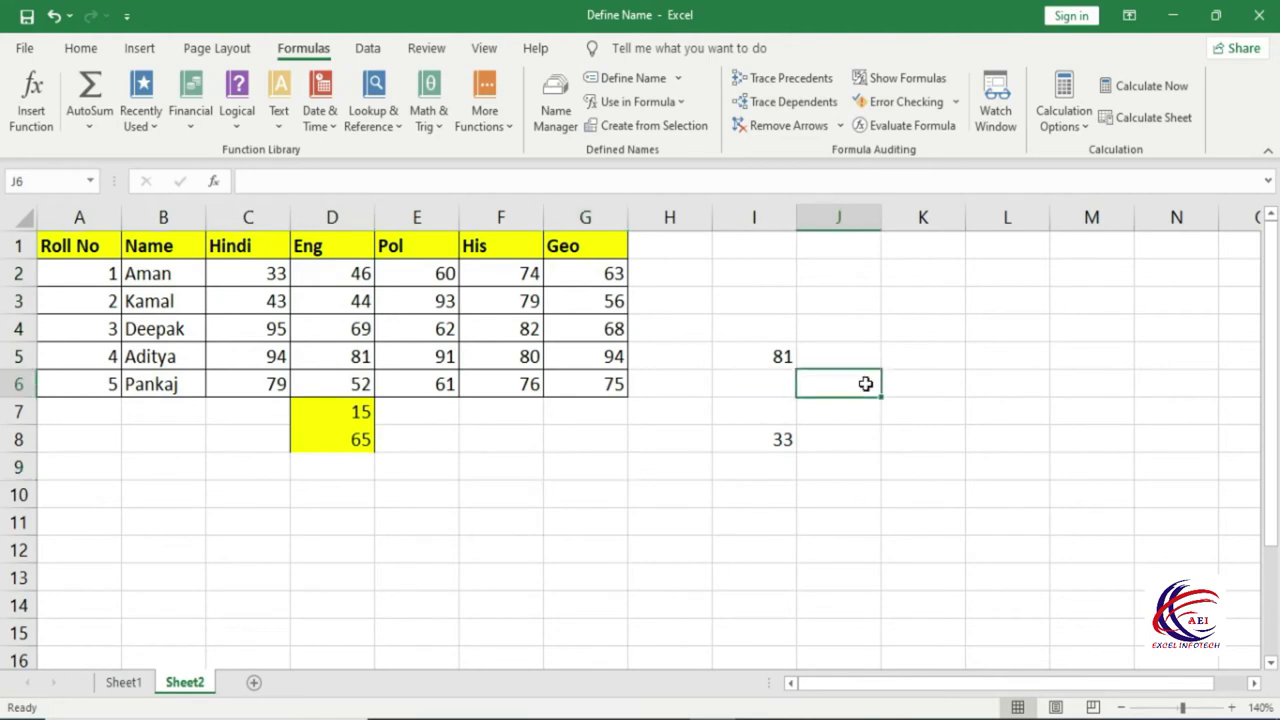
left_click(828, 355)
left_click(850, 391)
Edit the Eng name in Name Manager to refer to =Sheet2!$D$1:$D$8
key("ctrl+F3")
left_click(1110, 166)
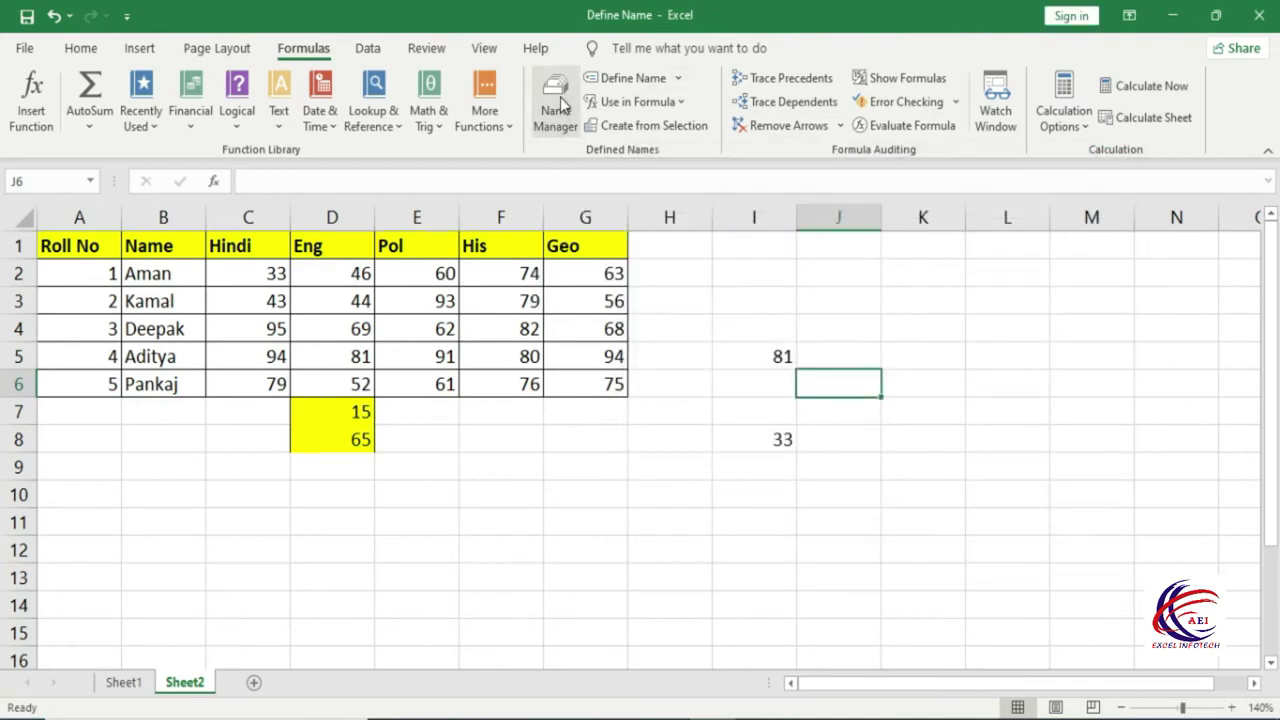
left_click(563, 104)
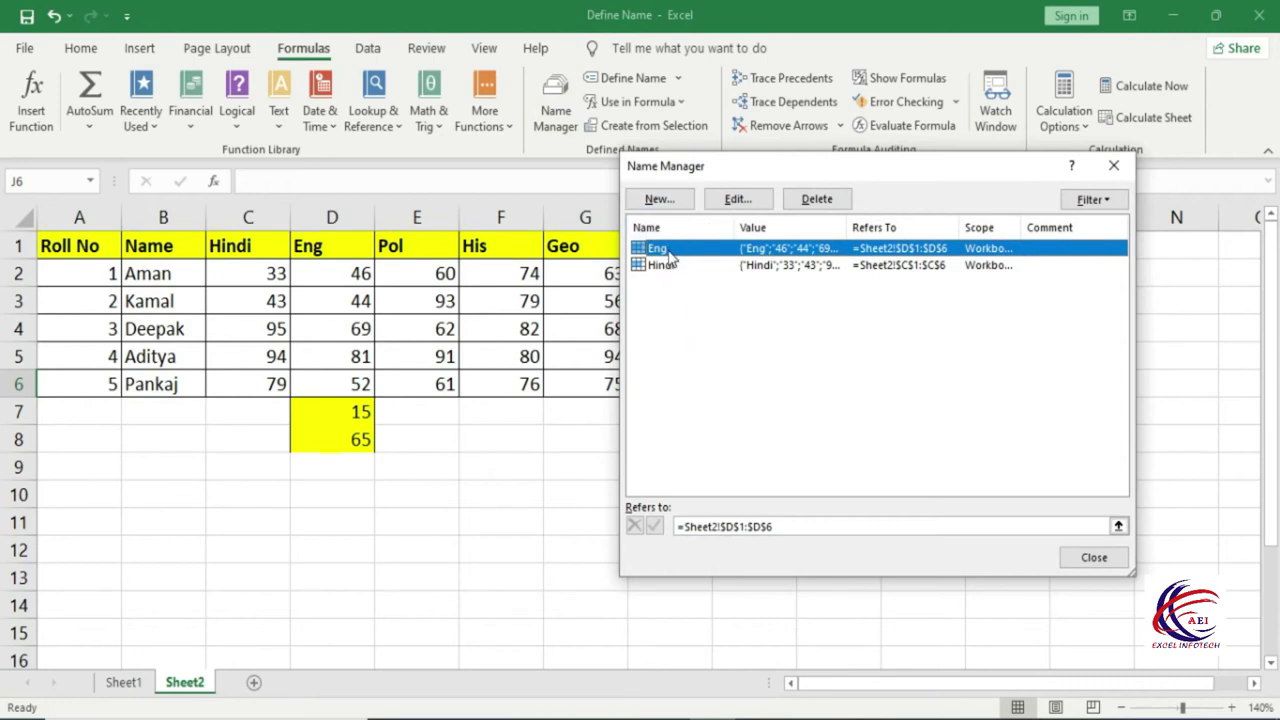
left_click(738, 199)
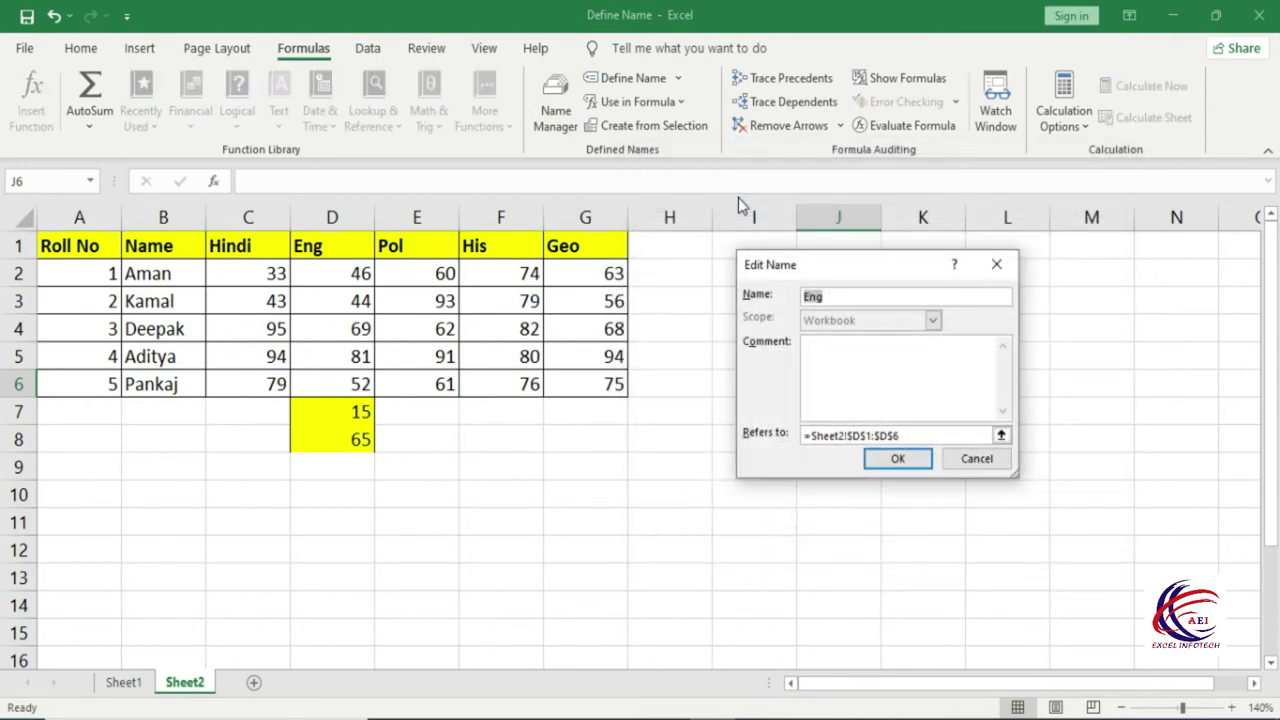
left_click(920, 435)
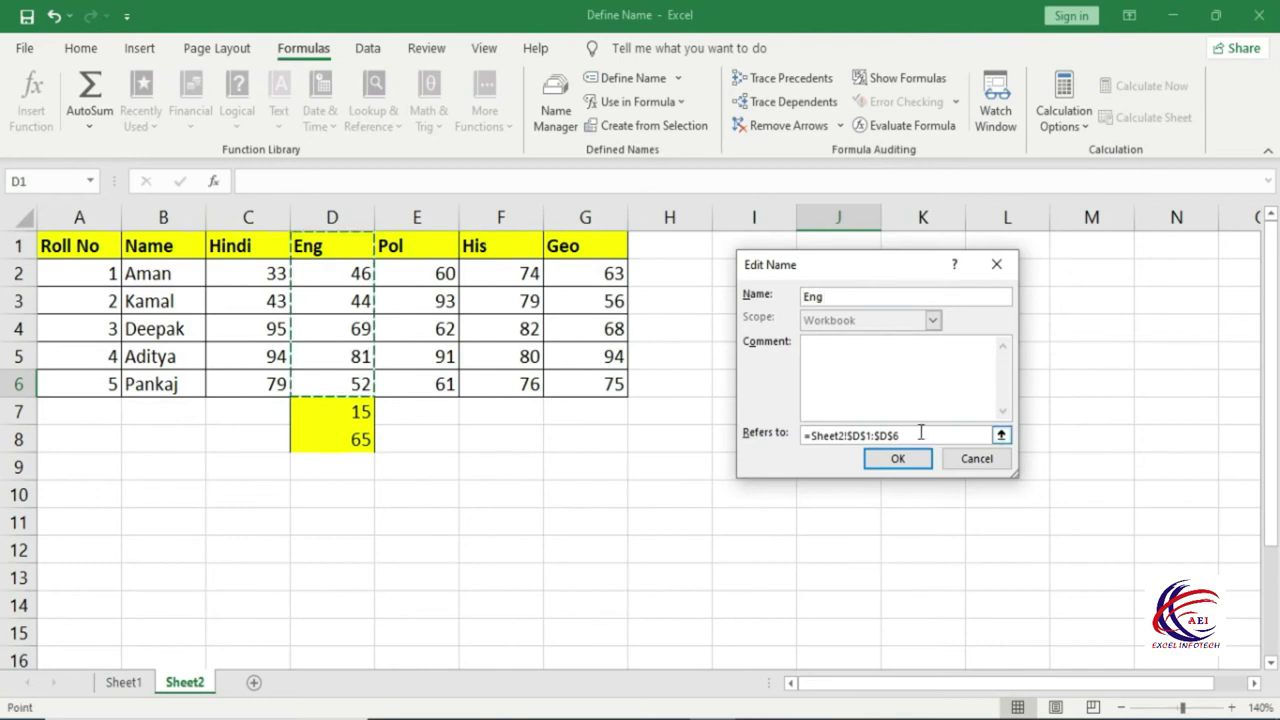
left_click_drag(334, 245, 334, 437)
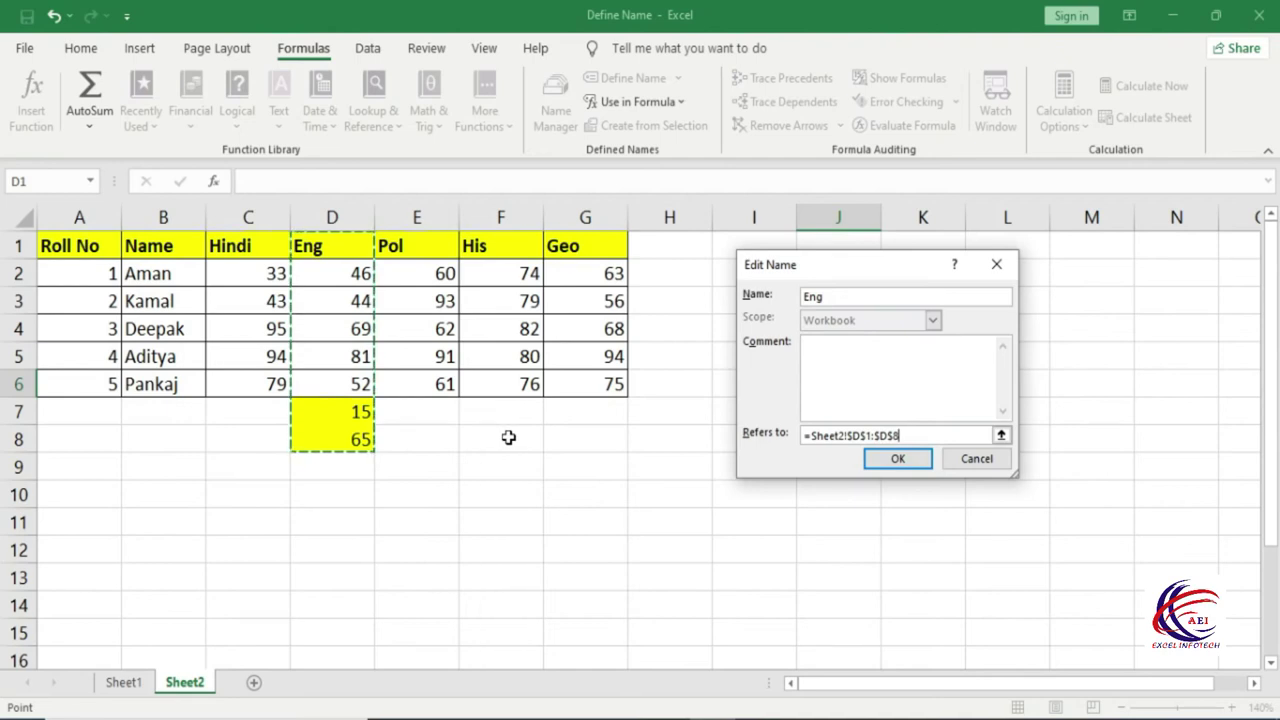
left_click(836, 297)
left_click(892, 461)
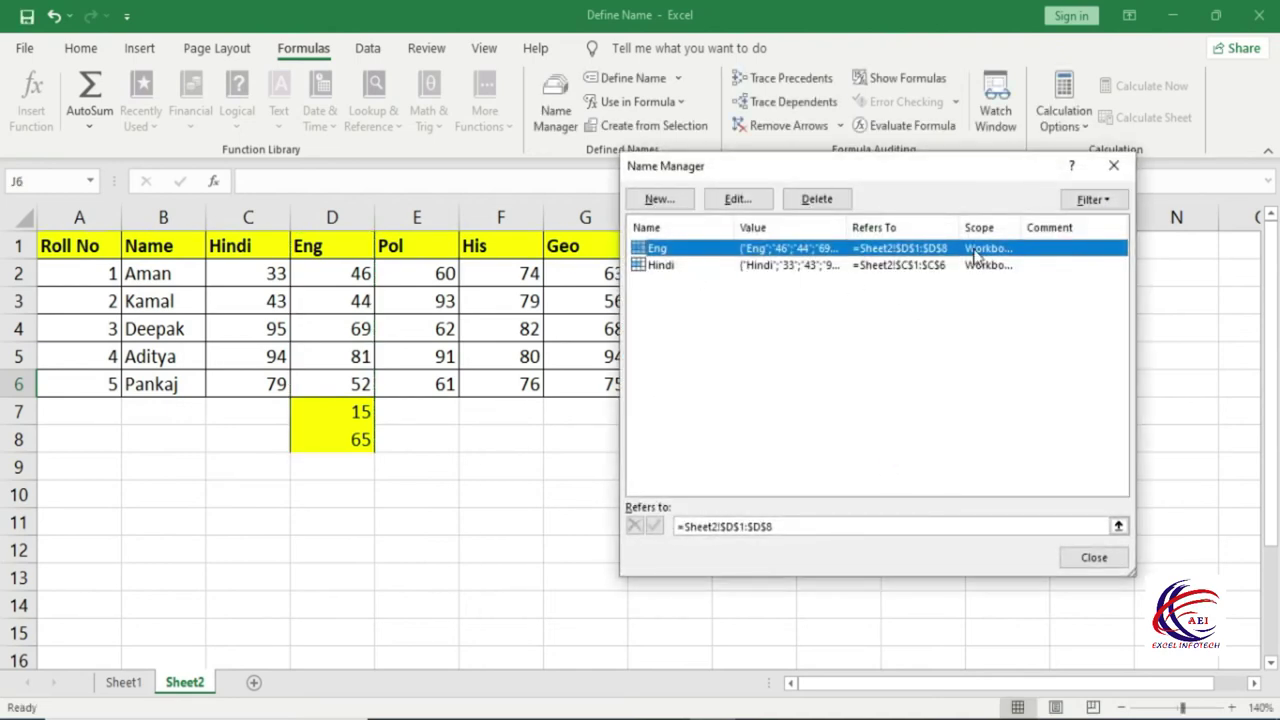
left_click(1095, 558)
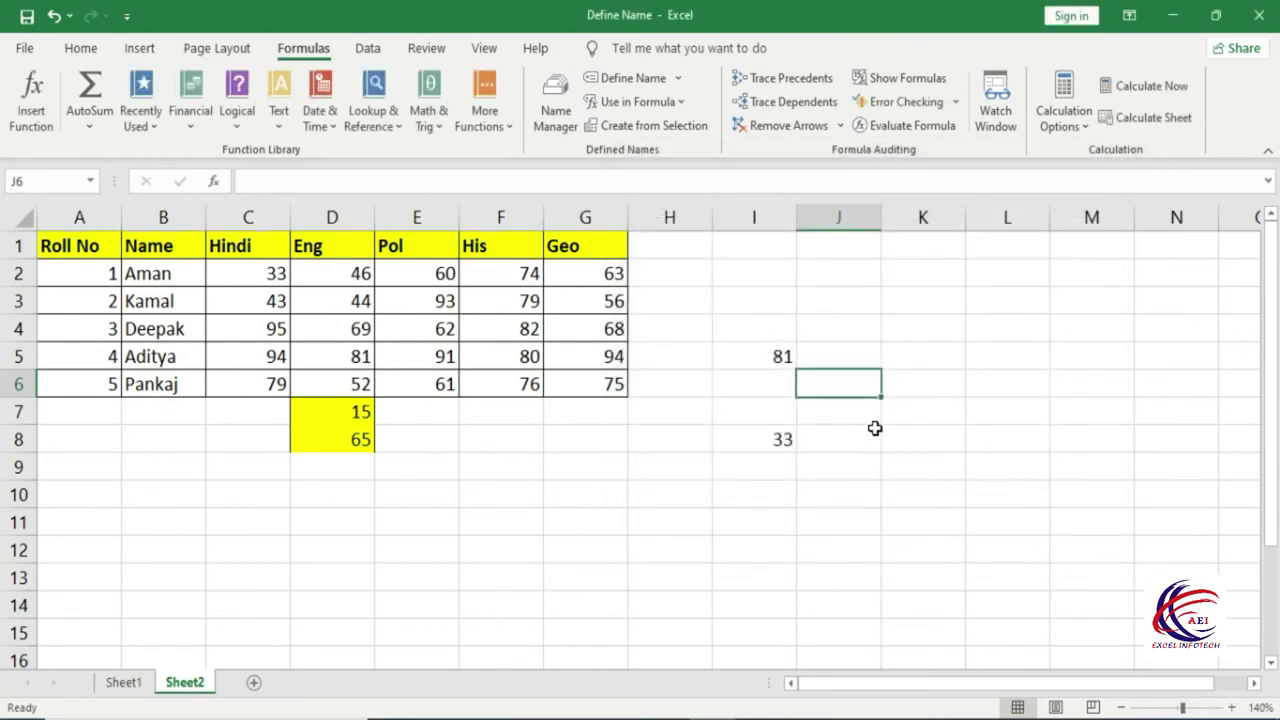
Enter =SUM(Eng) in K6 using the Eng name from Use in Formula, giving 372
left_click(901, 389)
type("=")
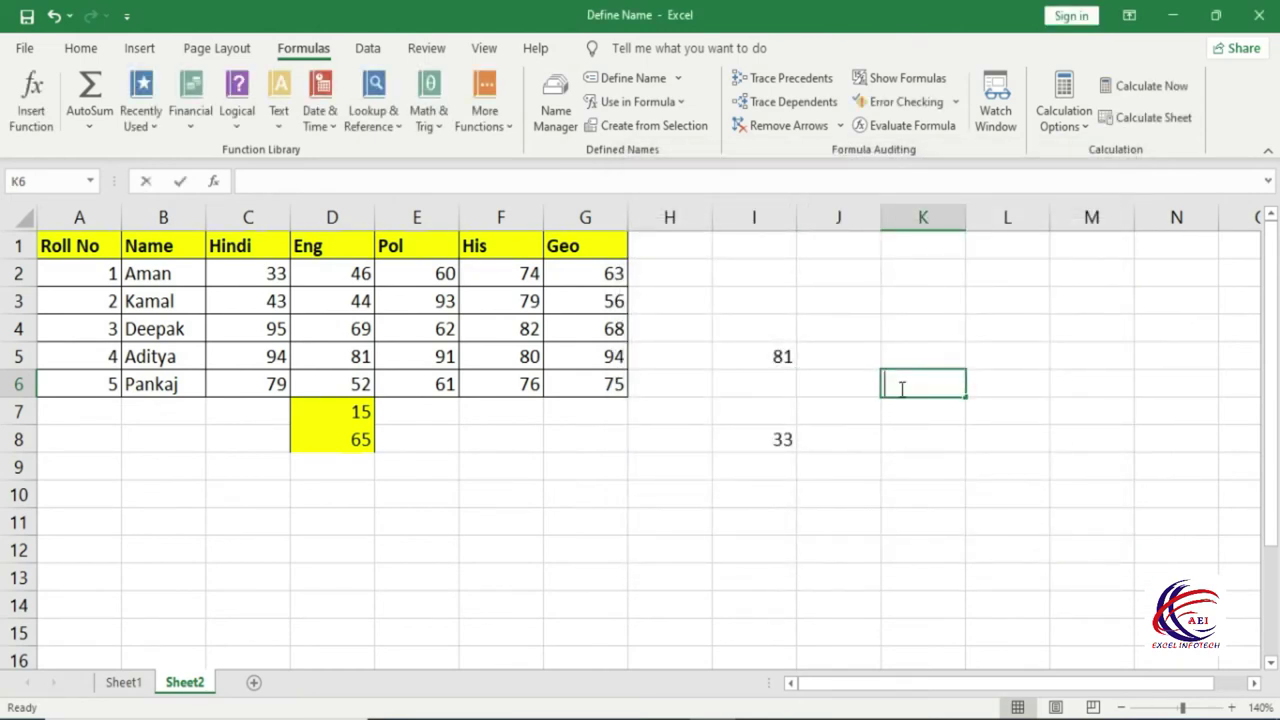
type("sum")
key("Tab")
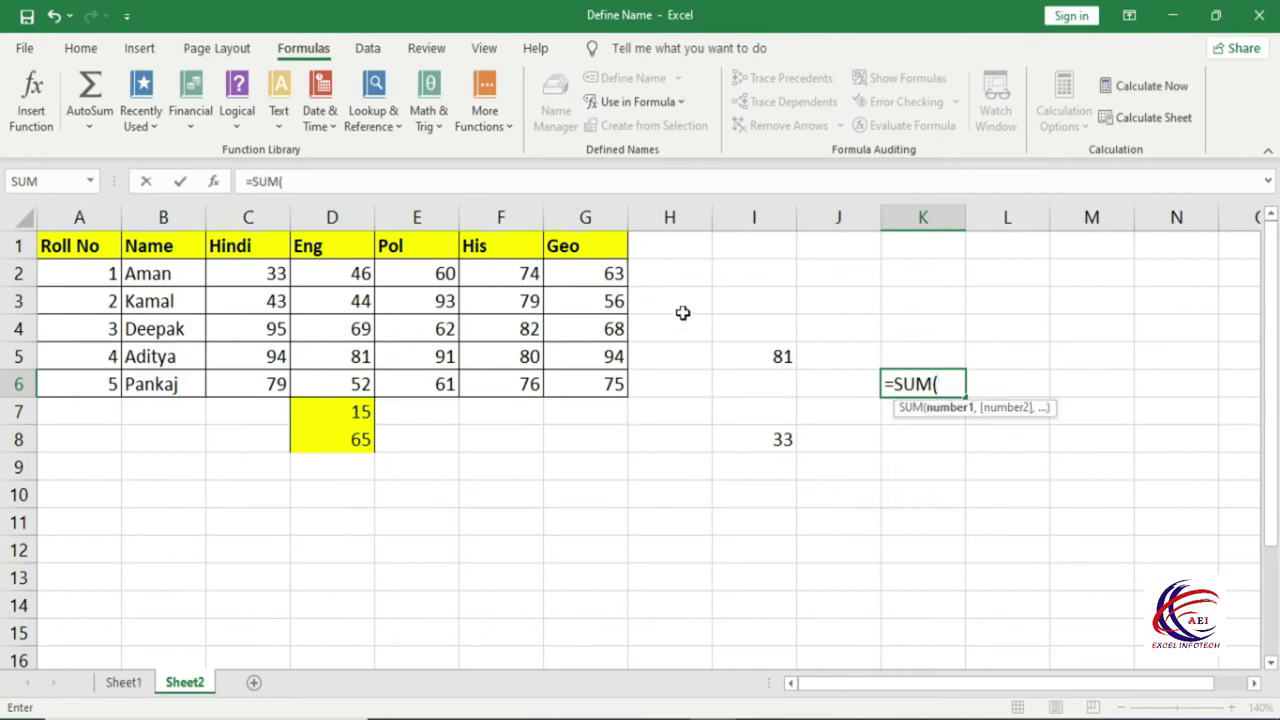
left_click(679, 104)
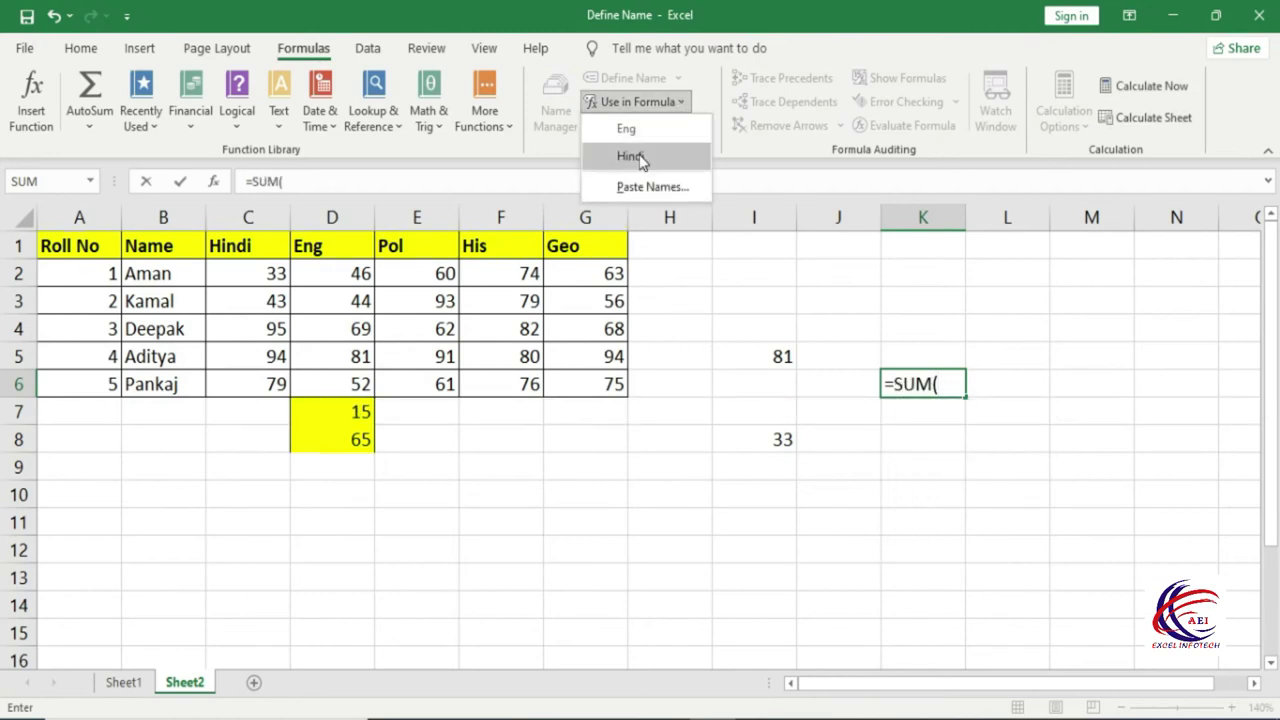
left_click(643, 130)
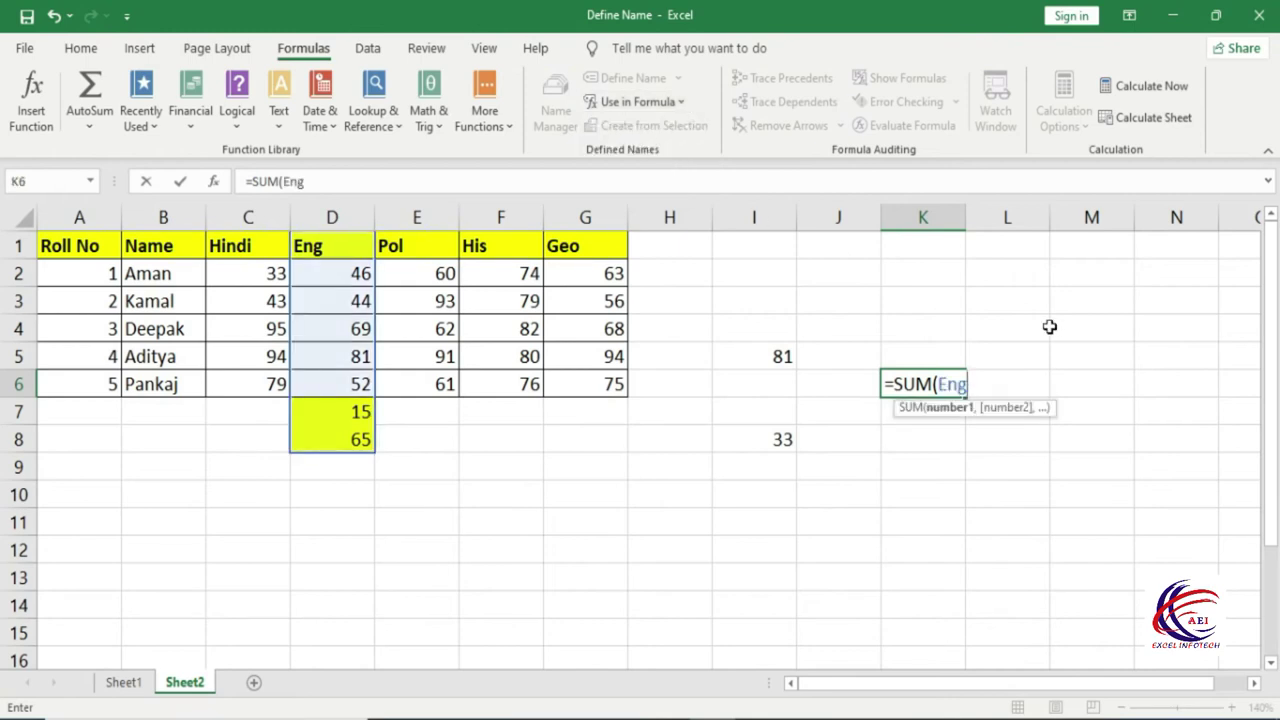
type(")")
key("Return")
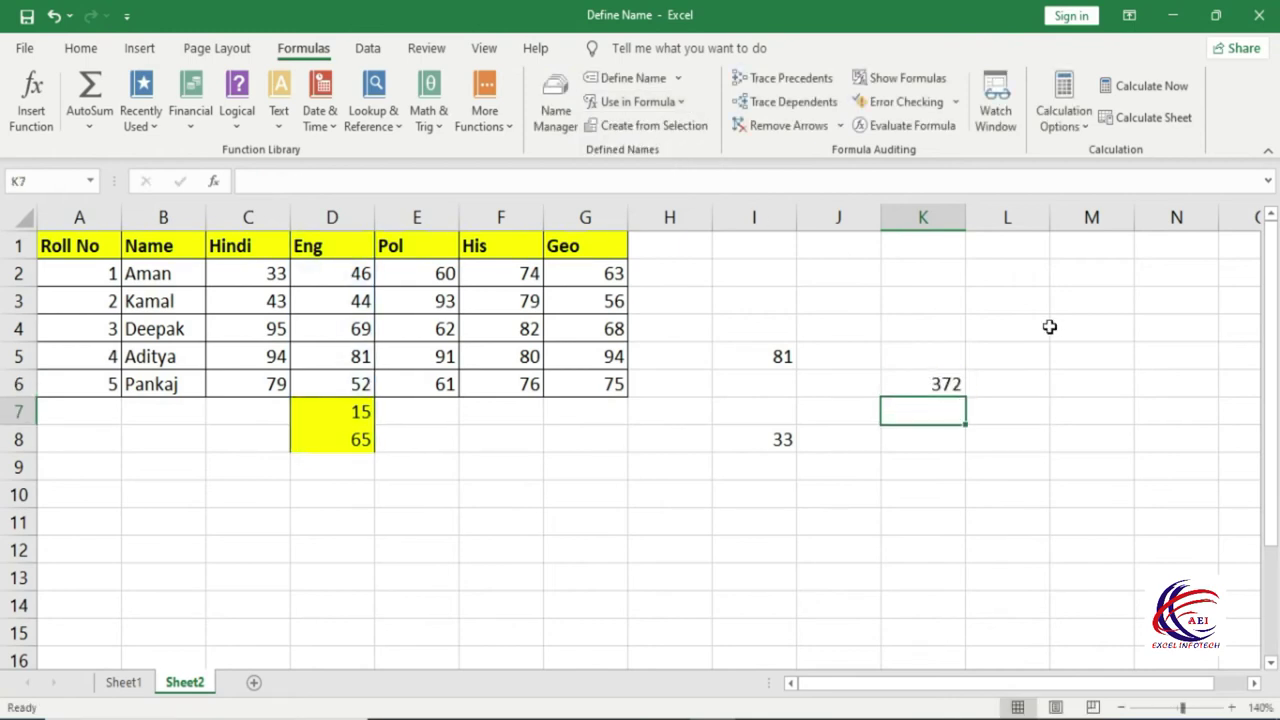
left_click(943, 378)
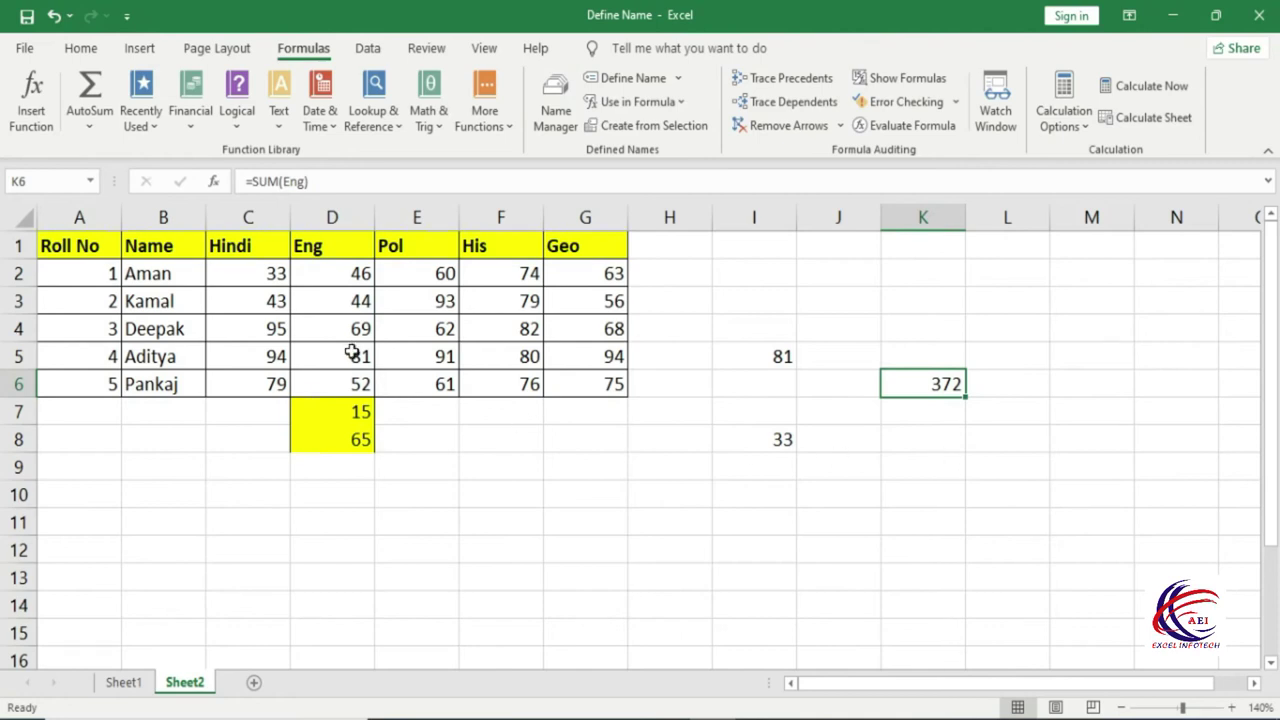
Select the Eng marks D2:D8 to verify the status-bar Sum of 372, then open Name Manager
left_click_drag(354, 280, 352, 440)
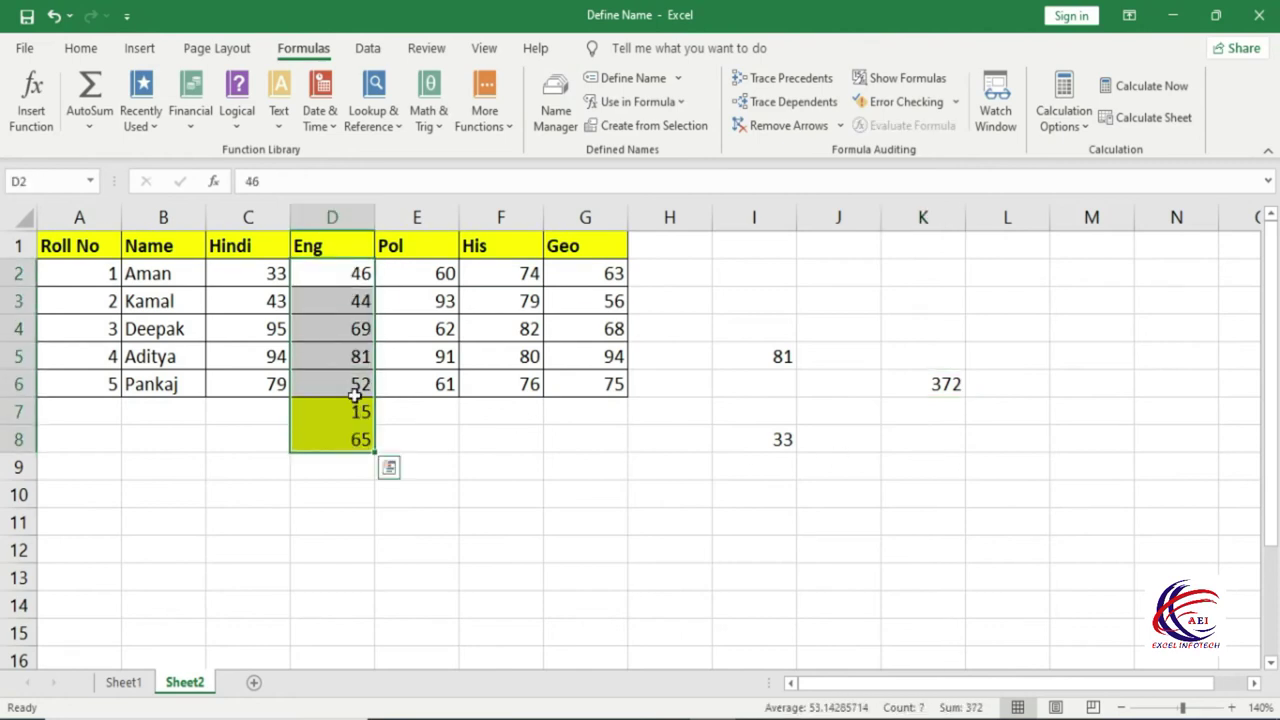
left_click_drag(354, 386, 360, 278)
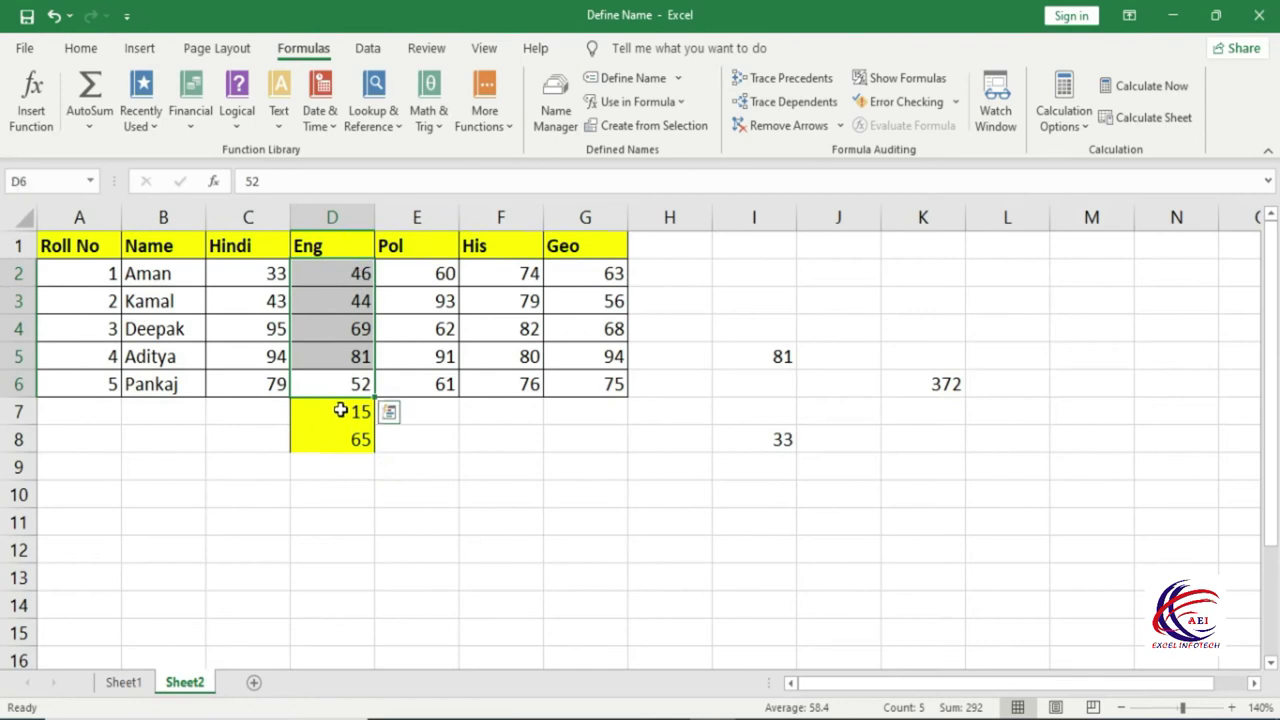
left_click_drag(337, 410, 343, 437)
left_click_drag(357, 283, 341, 440)
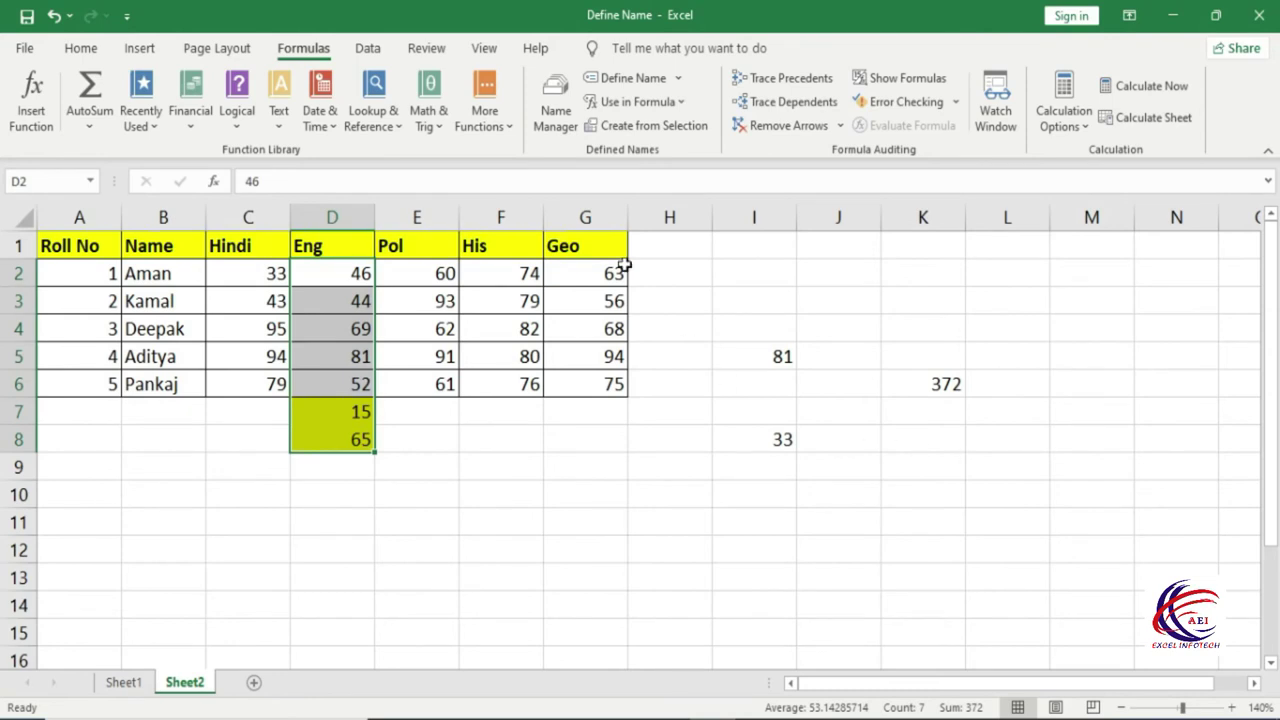
left_click(556, 100)
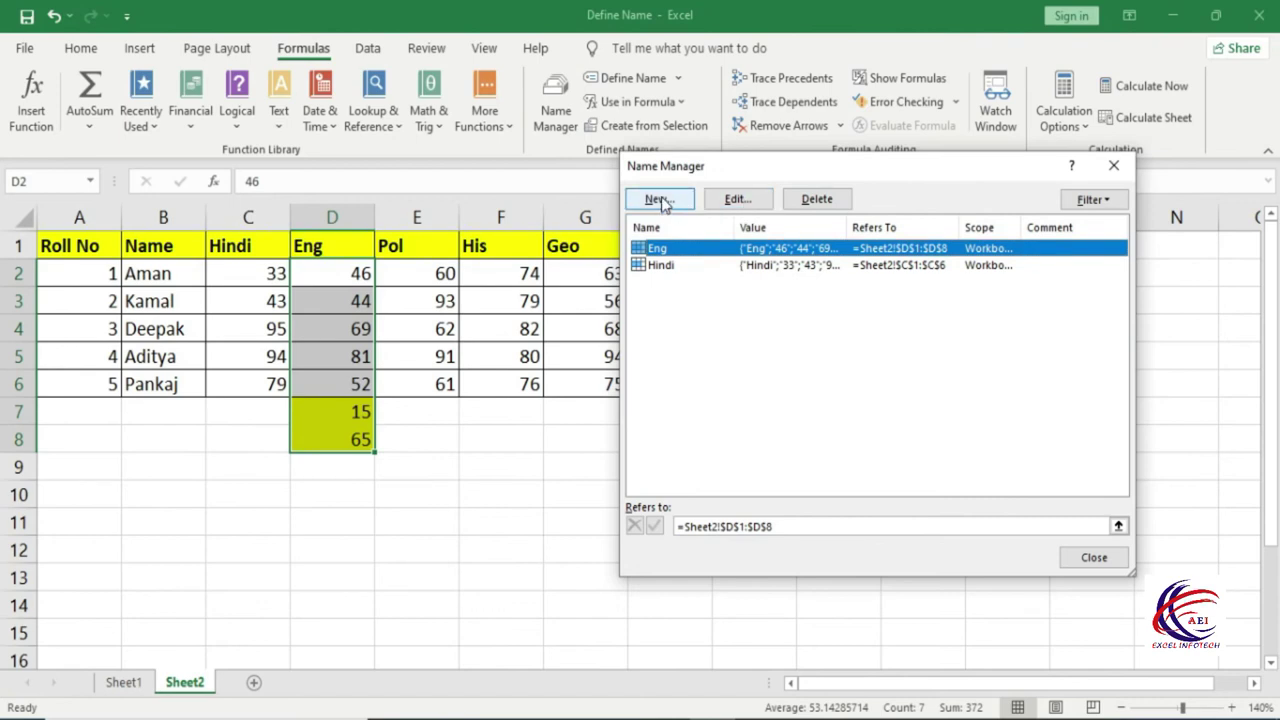
Close the Name Manager and select the Eng, Pol and His columns with headers
left_click(1113, 166)
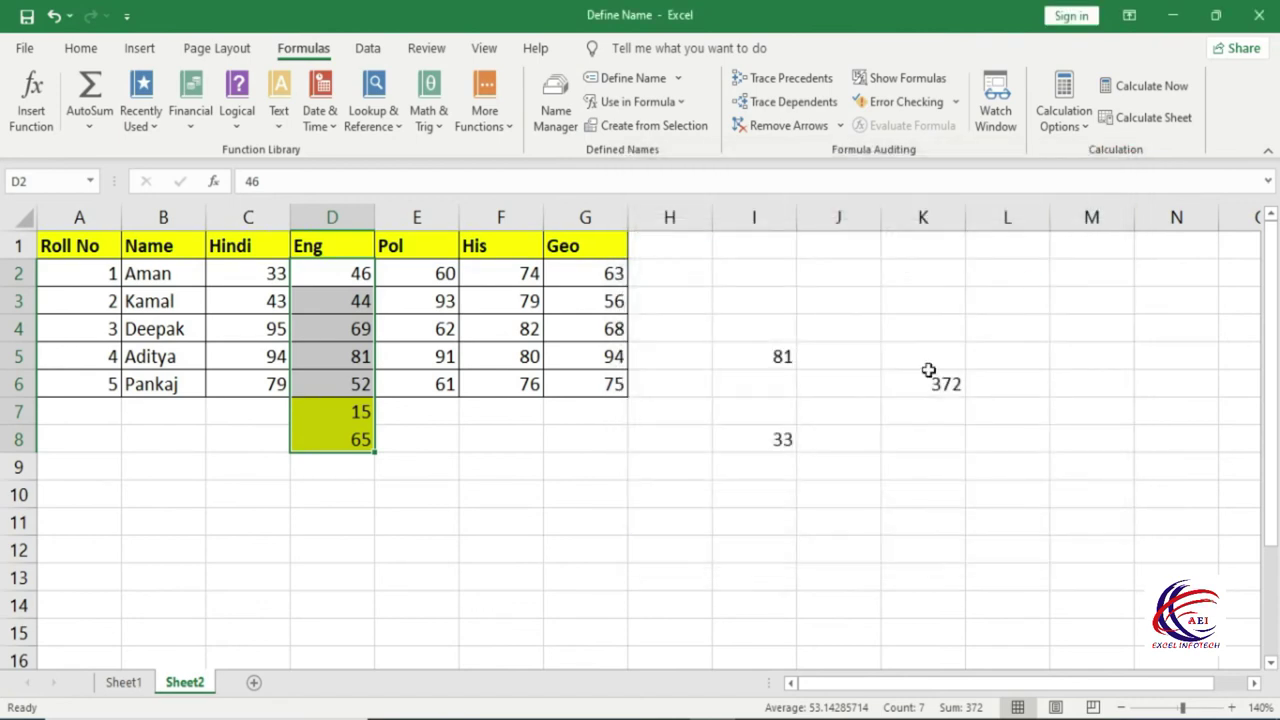
left_click(501, 504)
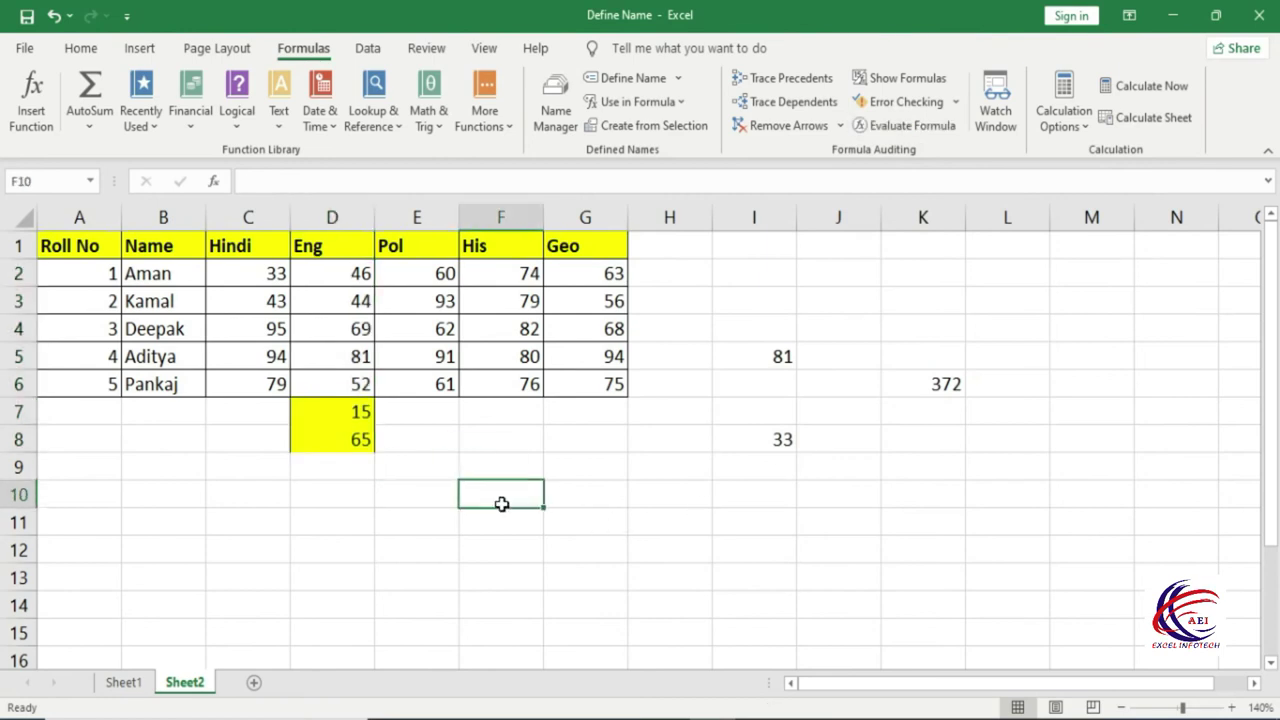
left_click_drag(354, 249, 352, 362)
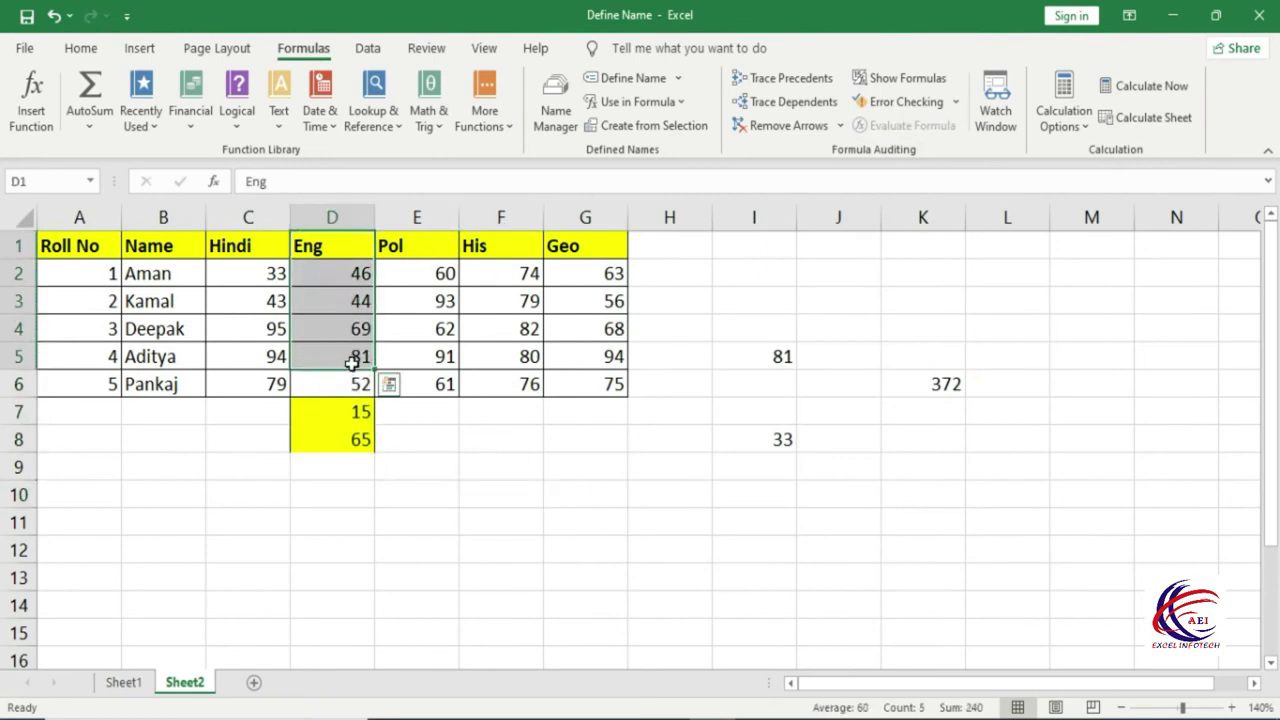
left_click_drag(431, 249, 430, 360)
left_click_drag(517, 249, 515, 358)
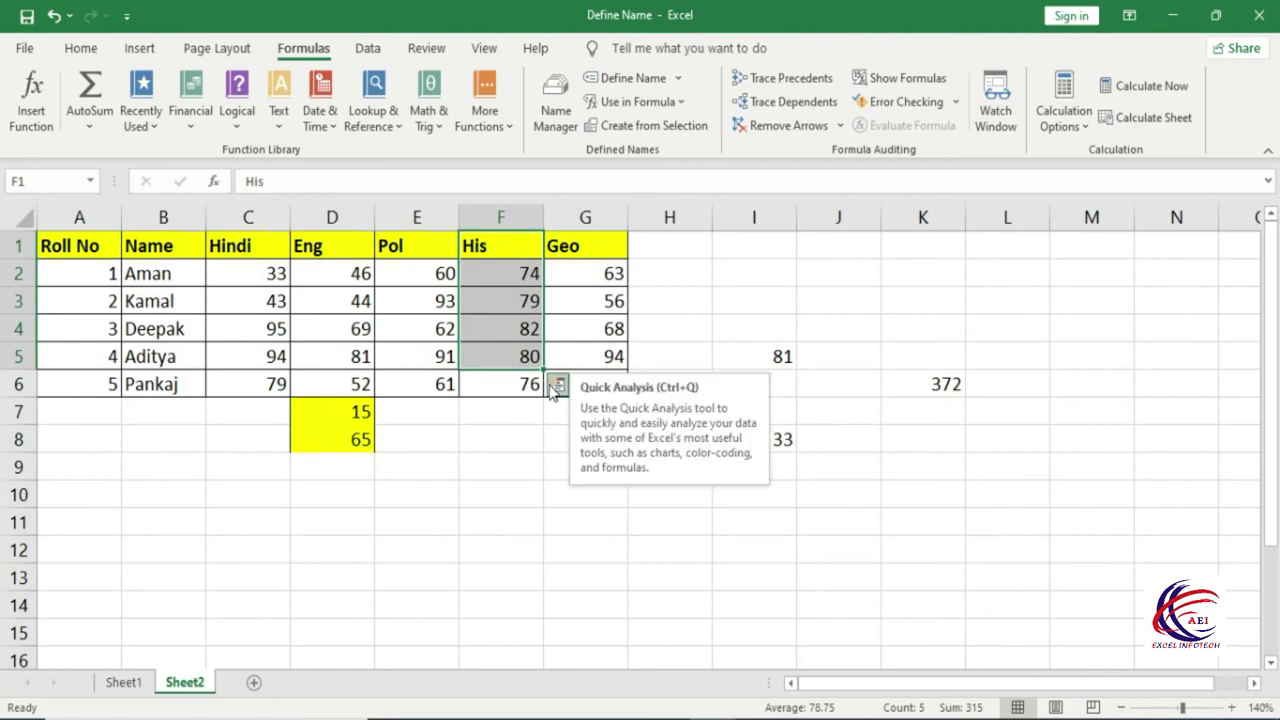
Select the whole subject table C1:G6 including its header row
left_click_drag(262, 250, 573, 386)
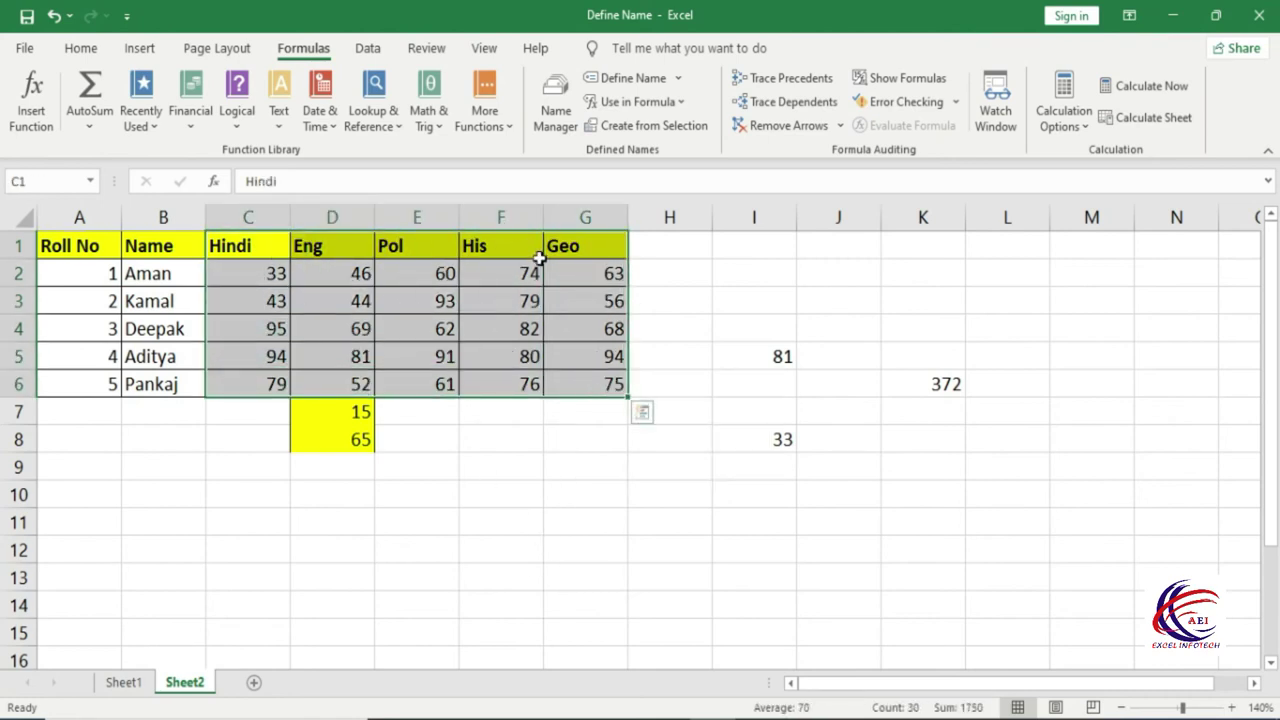
left_click(581, 485)
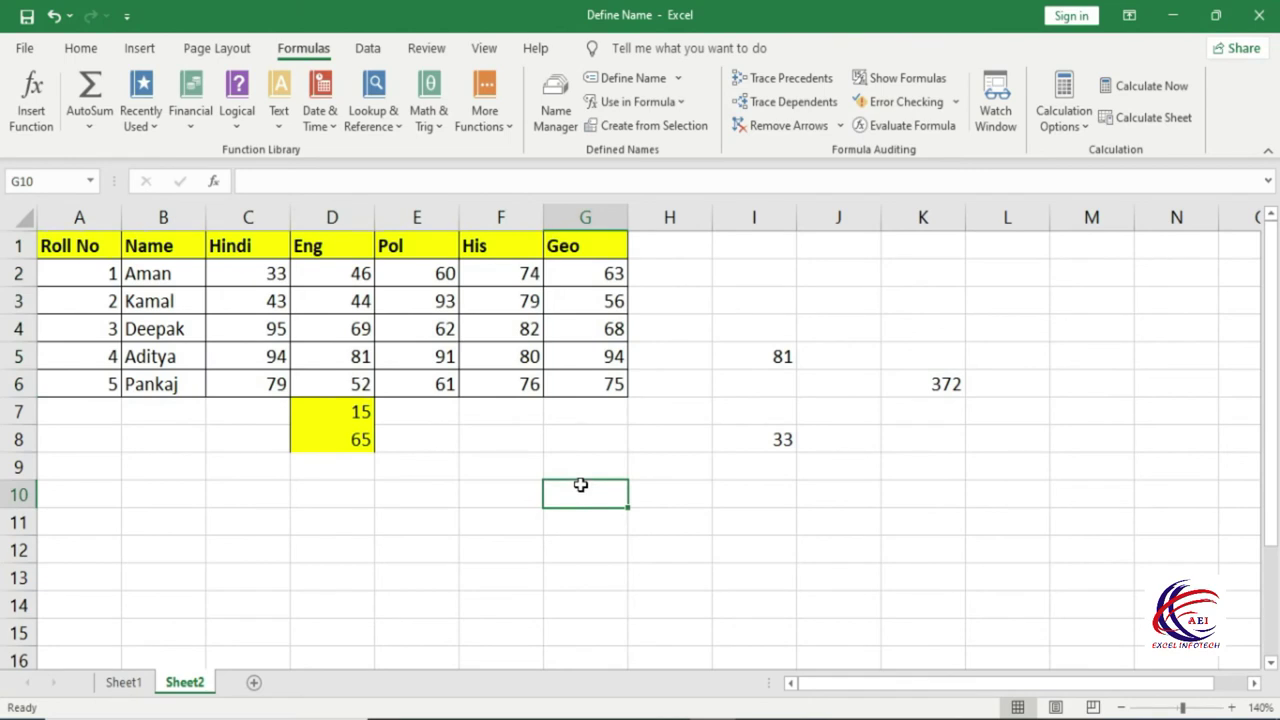
left_click(484, 509)
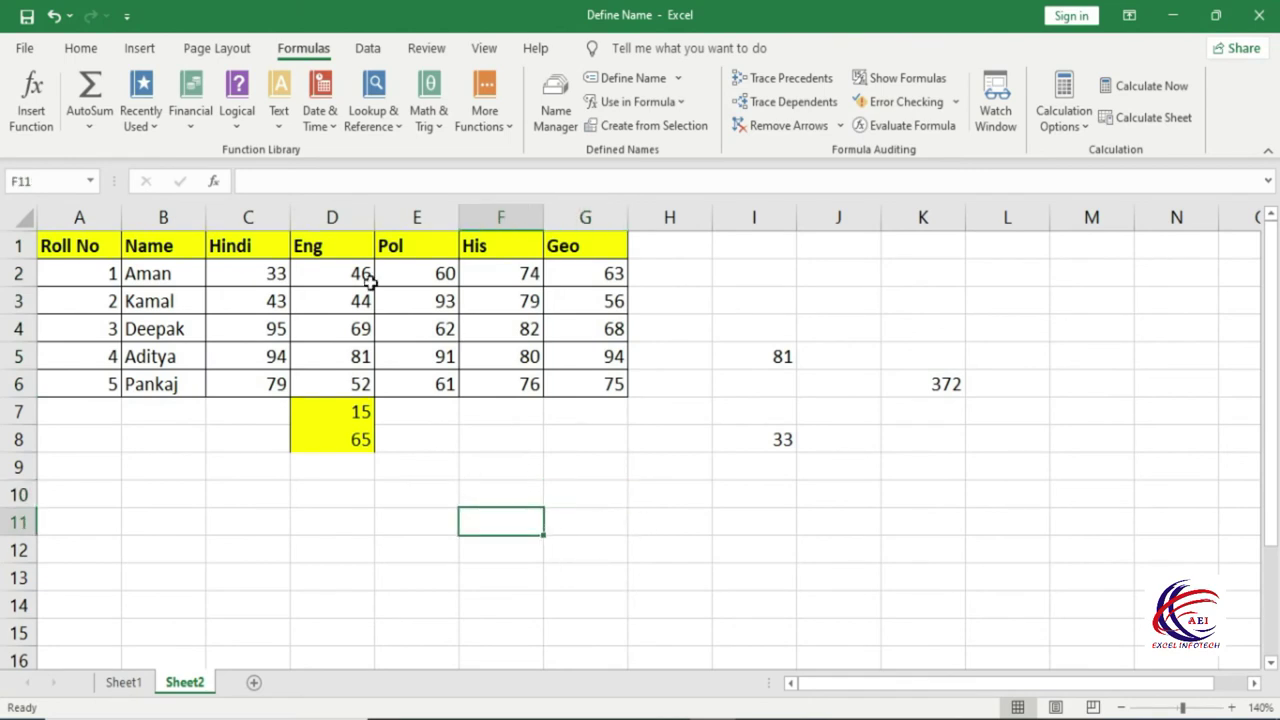
left_click_drag(248, 253, 600, 384)
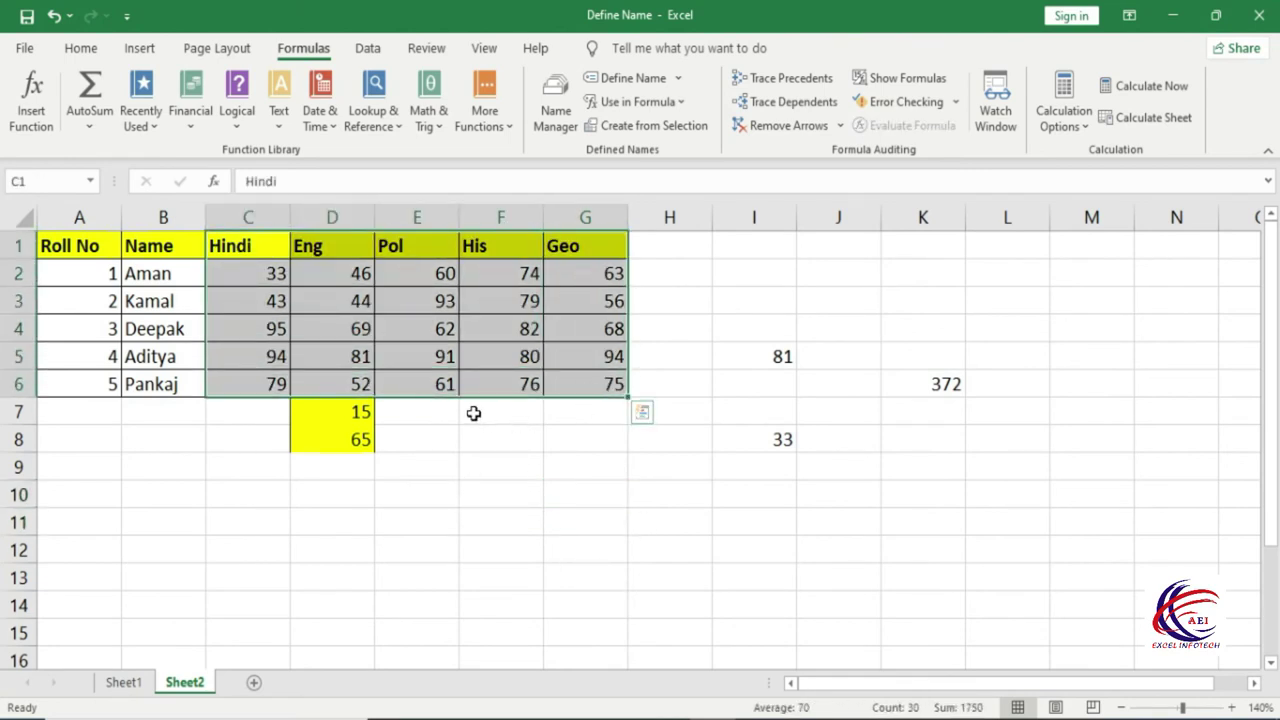
Open Create from Selection for C1:G6 and leave only the Top row option checked
left_click(628, 130)
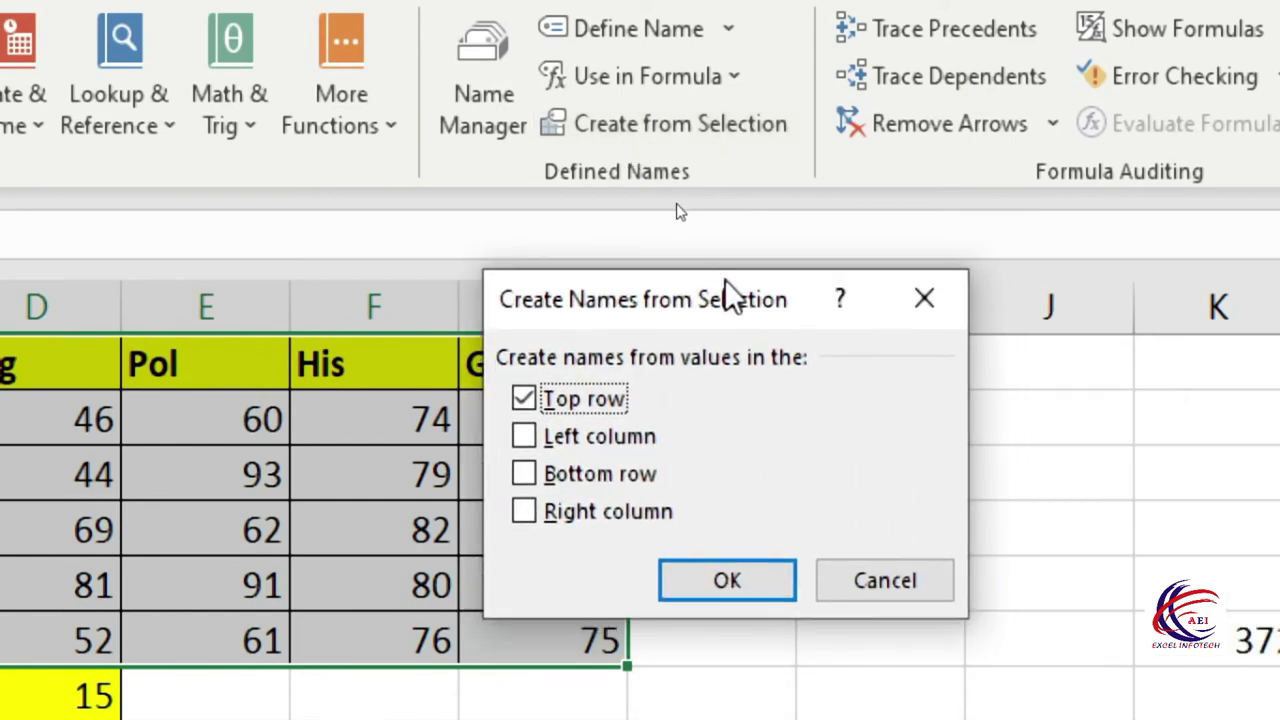
left_click_drag(730, 295, 711, 276)
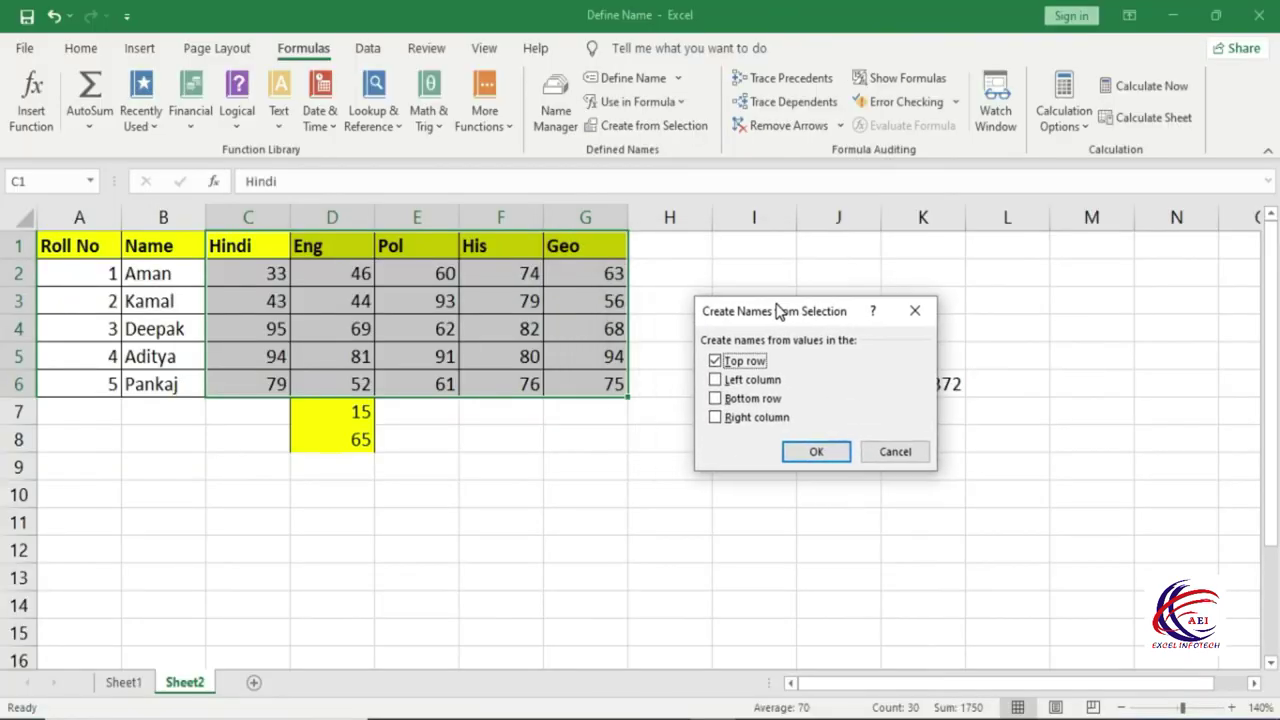
left_click_drag(778, 313, 783, 313)
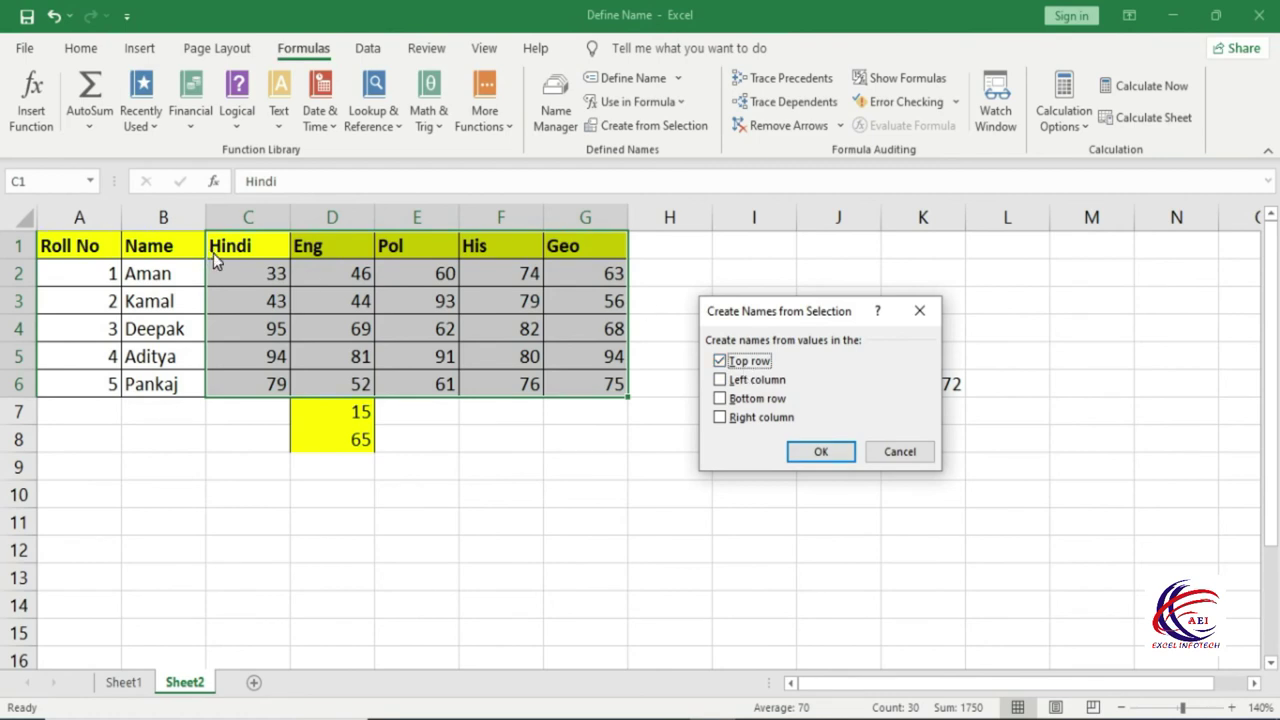
left_click(751, 381)
left_click(750, 399)
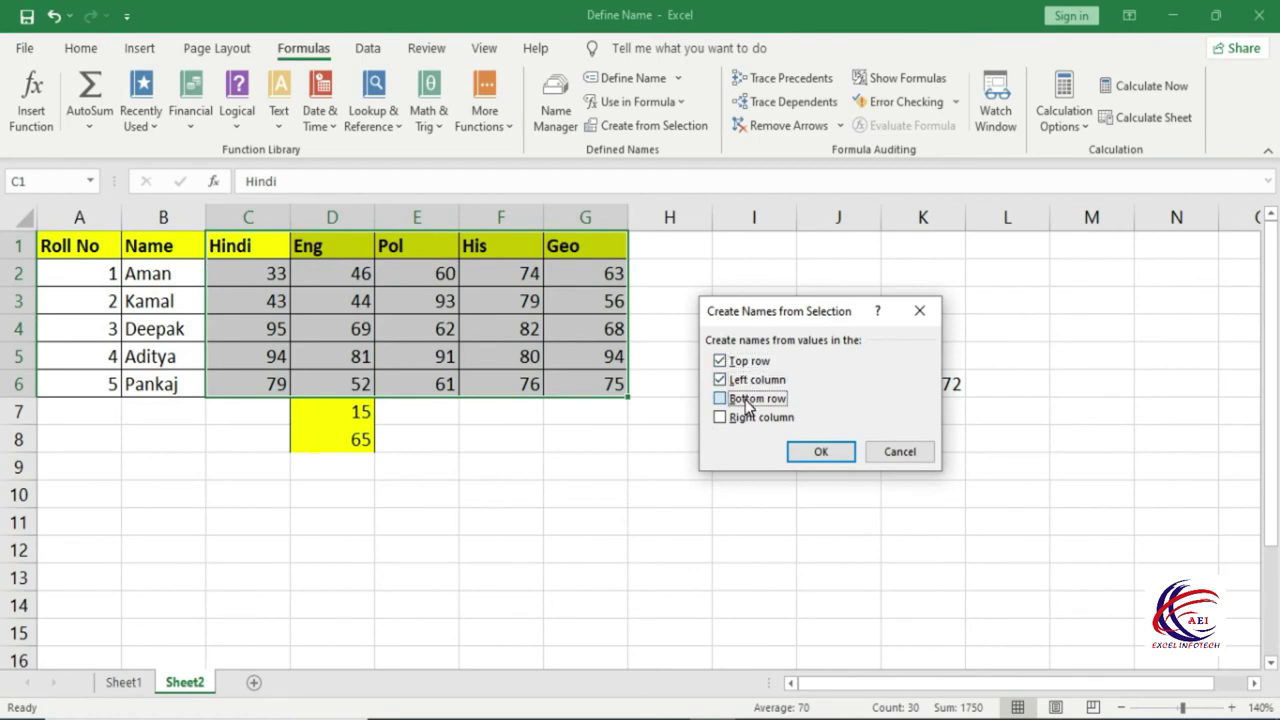
left_click(721, 417)
left_click(720, 399)
left_click(720, 416)
left_click(720, 381)
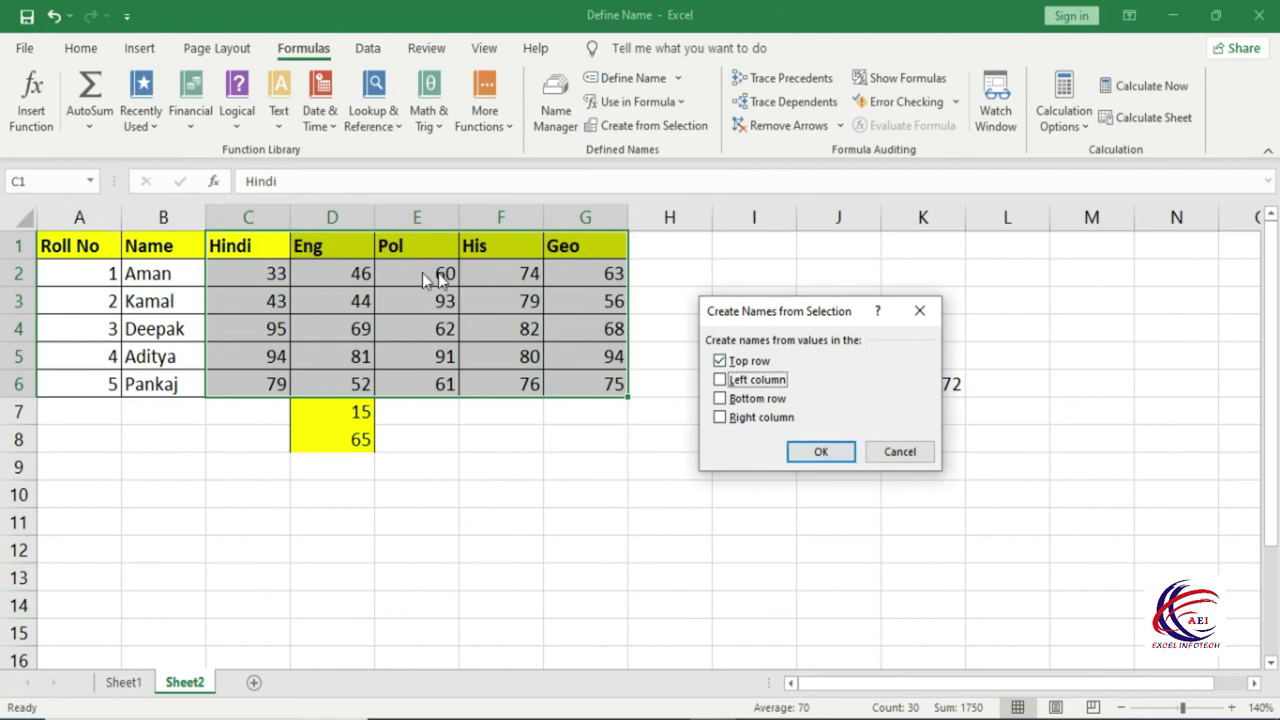
Create the top-row names, replacing the existing Hindi and Eng definitions, so K6 shows 292
left_click(812, 458)
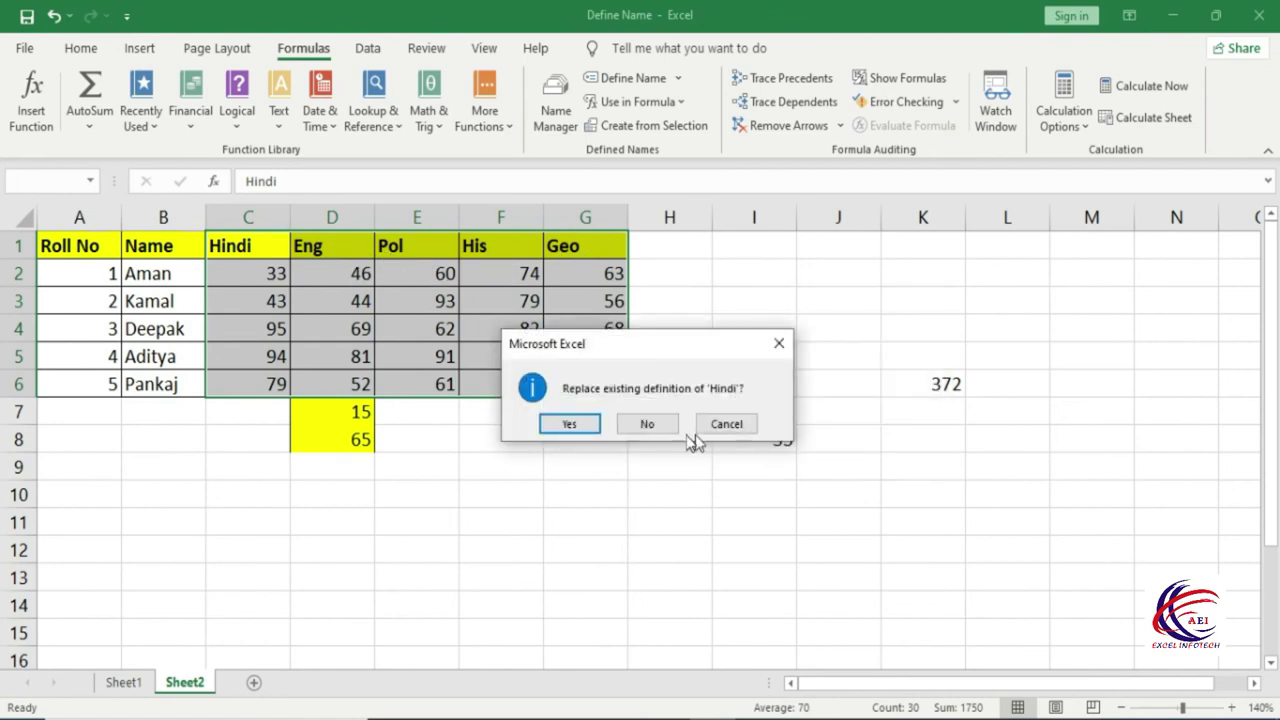
left_click(577, 420)
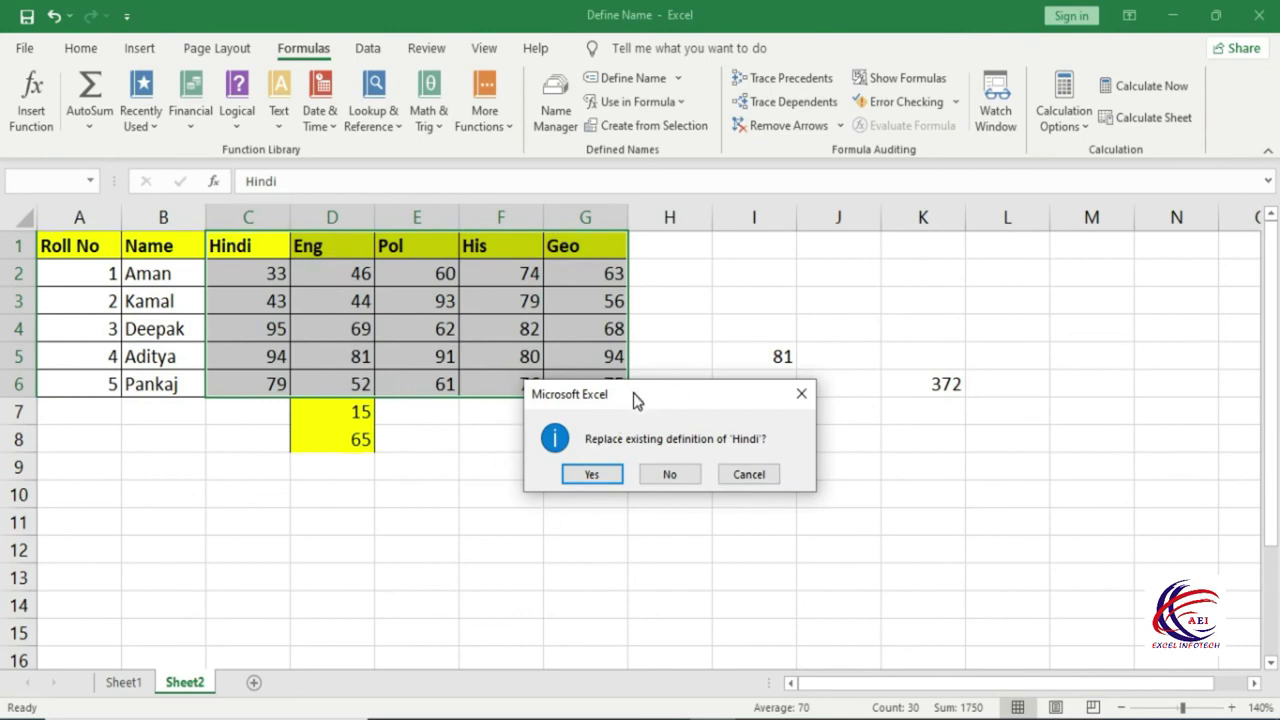
left_click(592, 474)
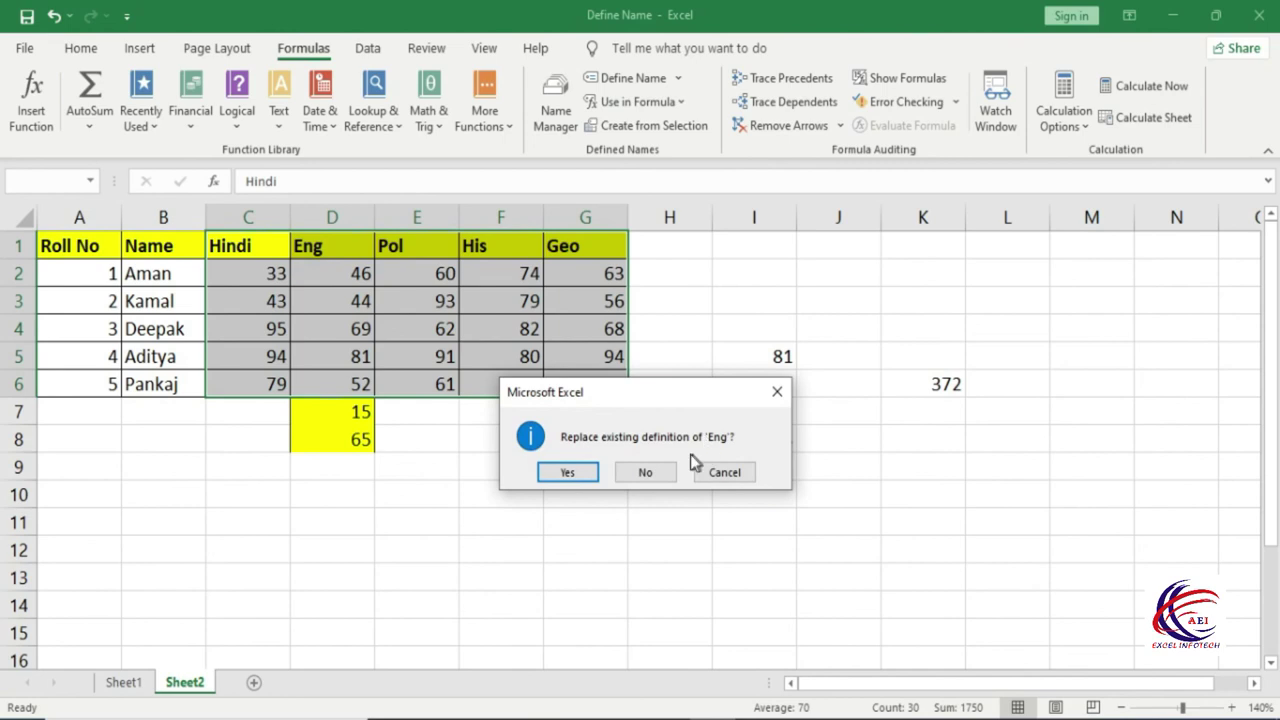
left_click(586, 474)
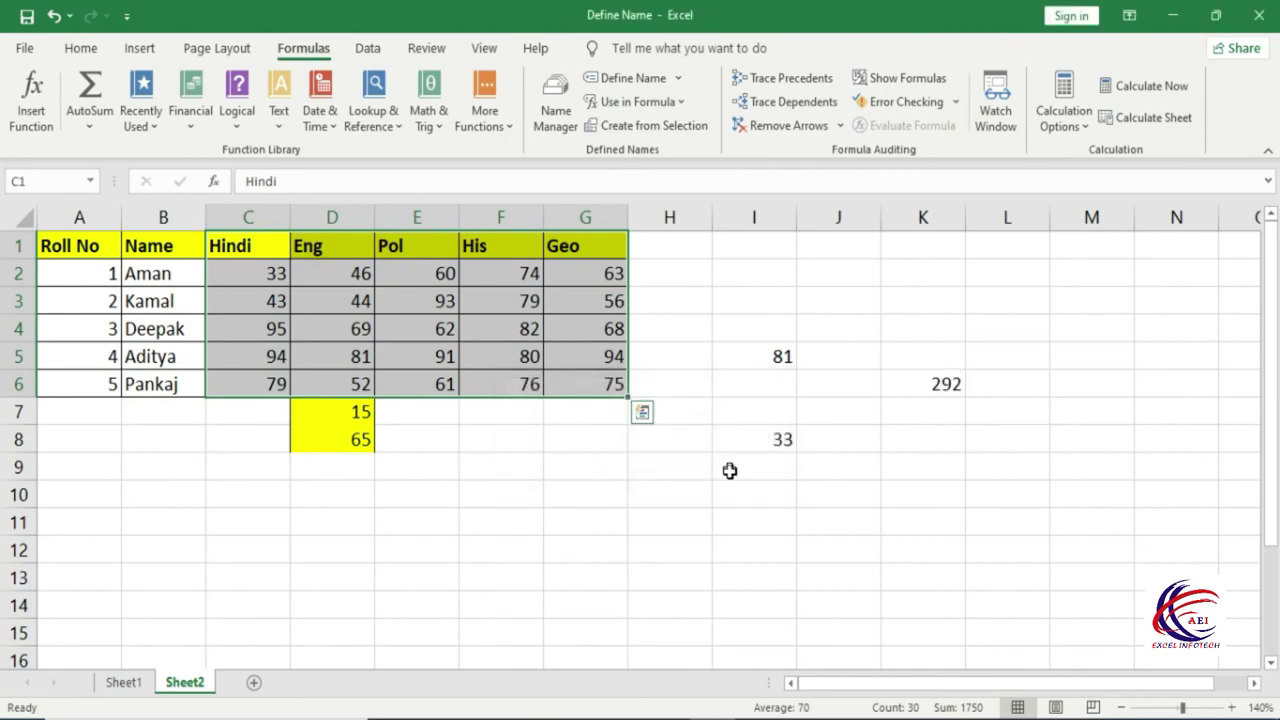
left_click(946, 388)
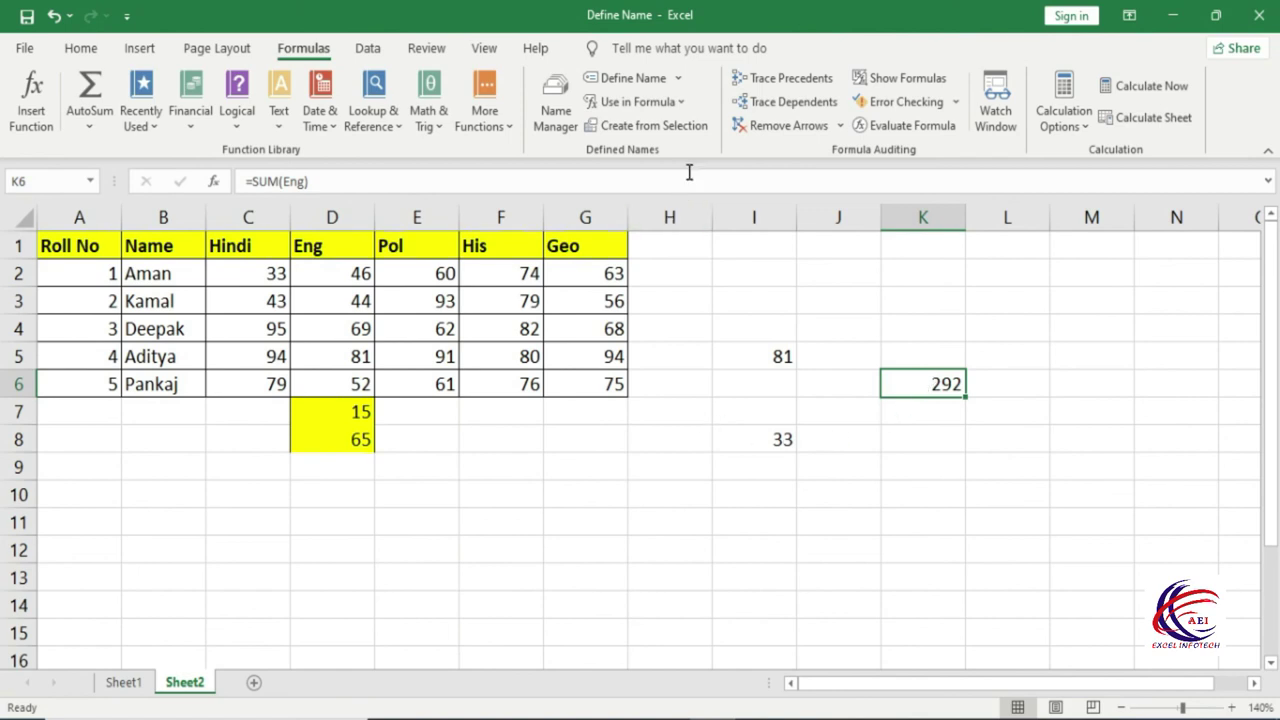
left_click(690, 103)
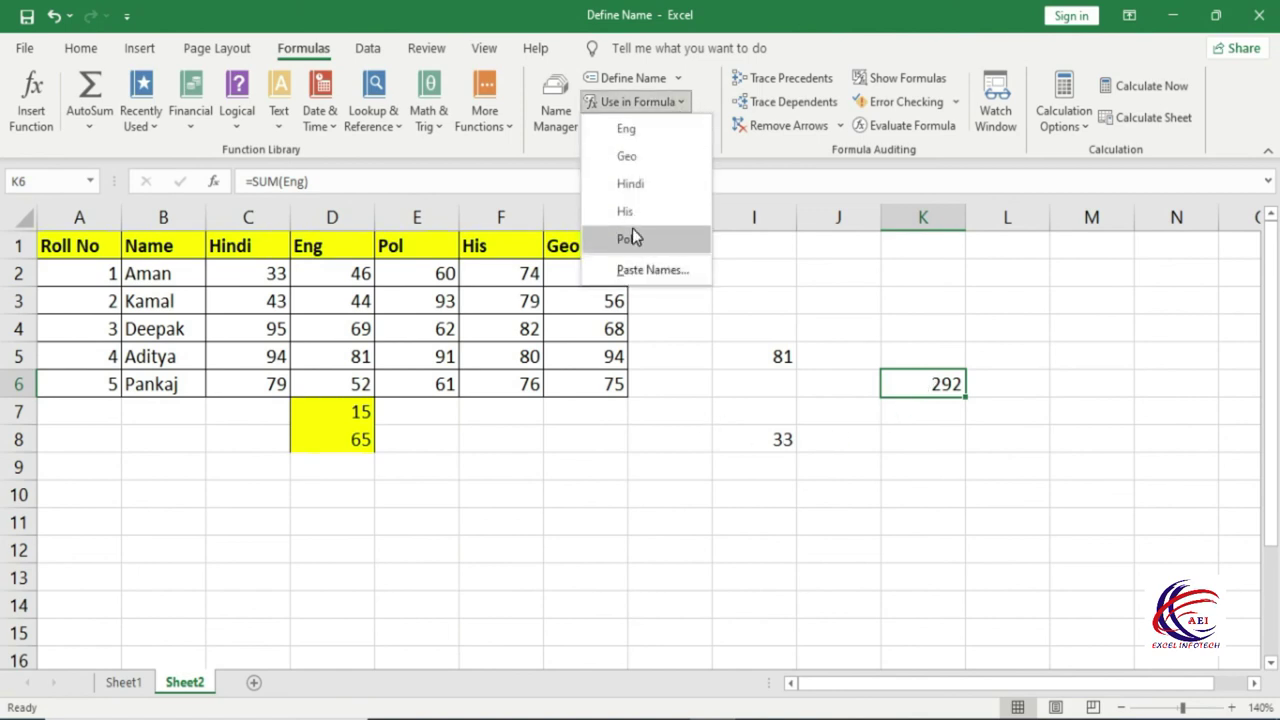
left_click(568, 512)
left_click(574, 504)
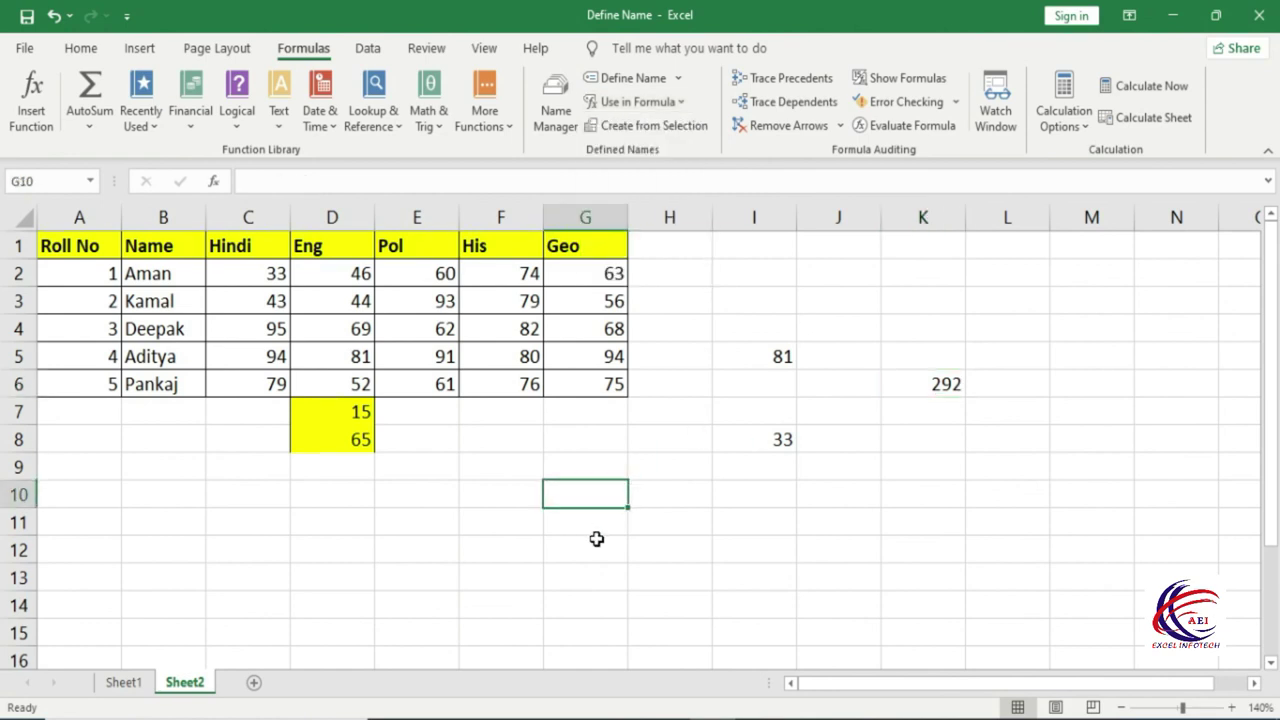
left_click(590, 528)
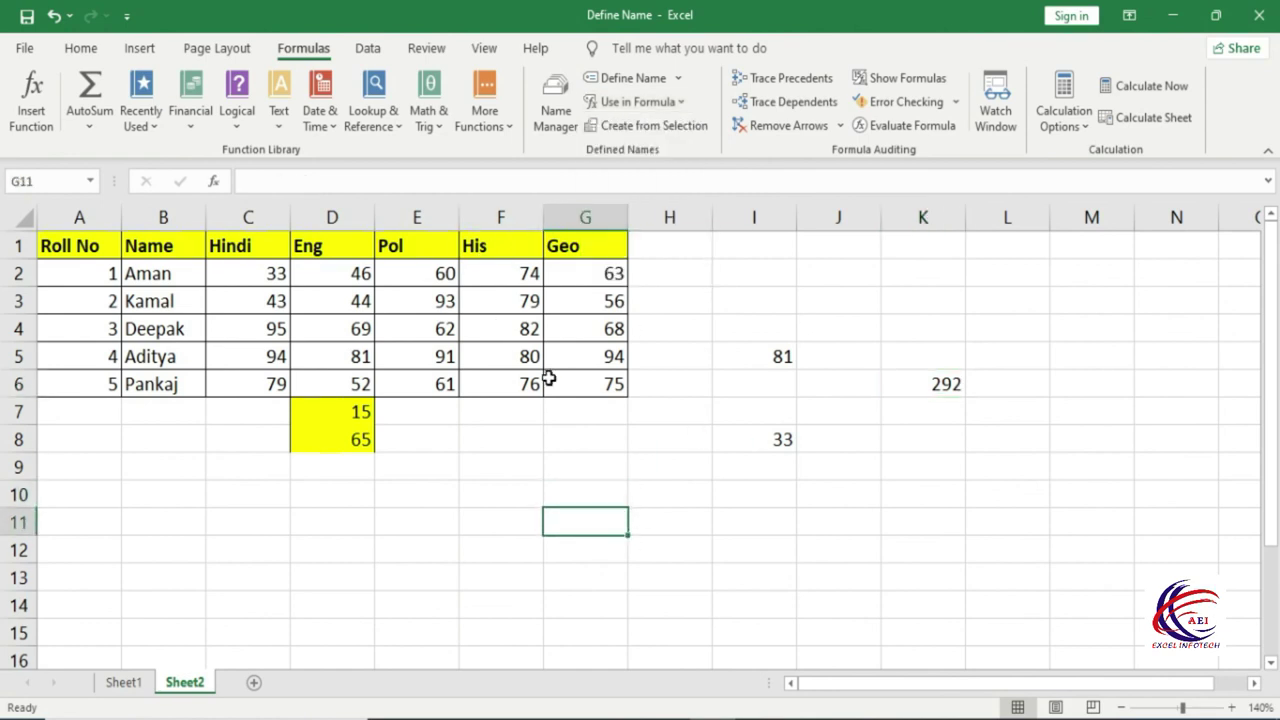
Enter =MIN(His) in G11 using the His name from Use in Formula, giving 74
type("=")
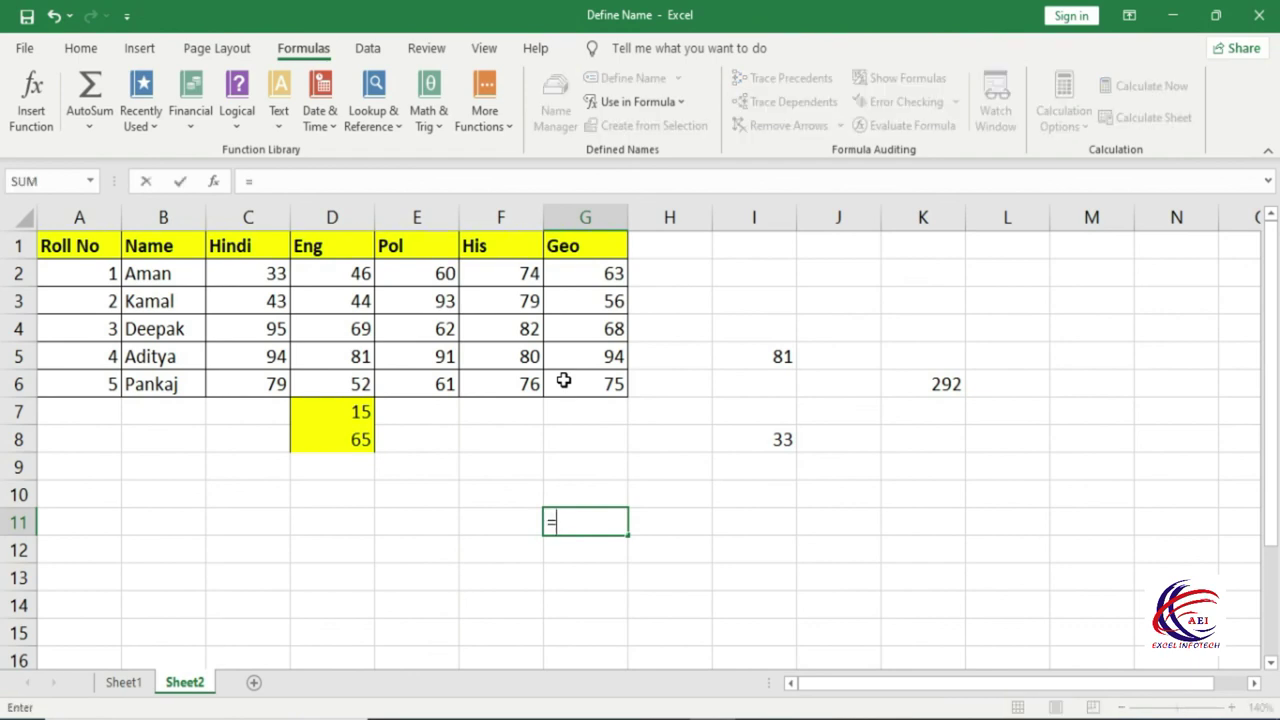
type("min")
key("Tab")
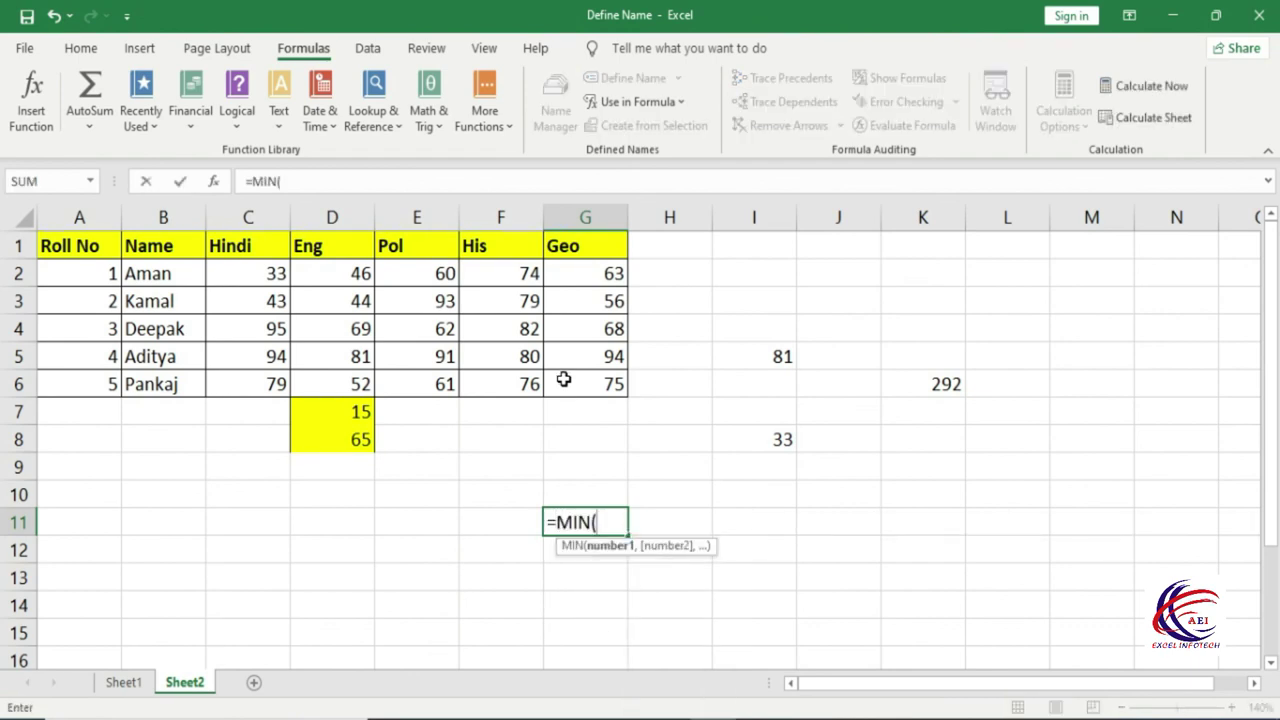
left_click(684, 104)
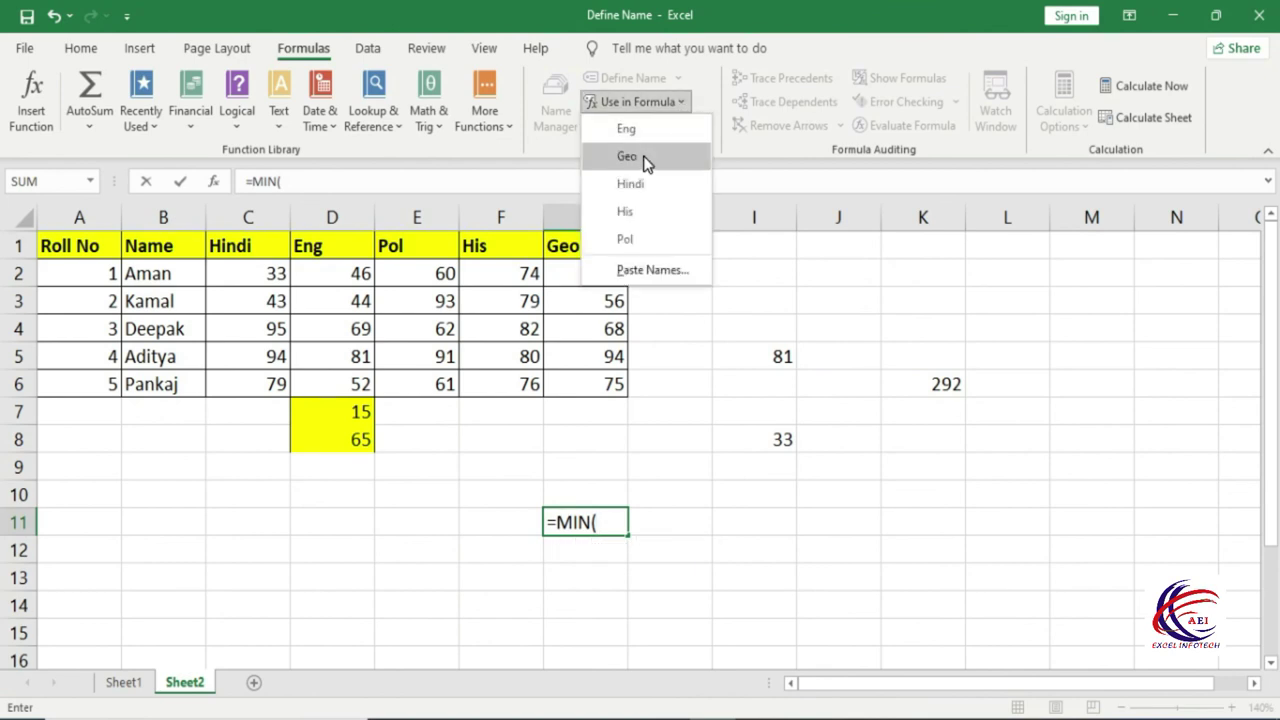
left_click(646, 214)
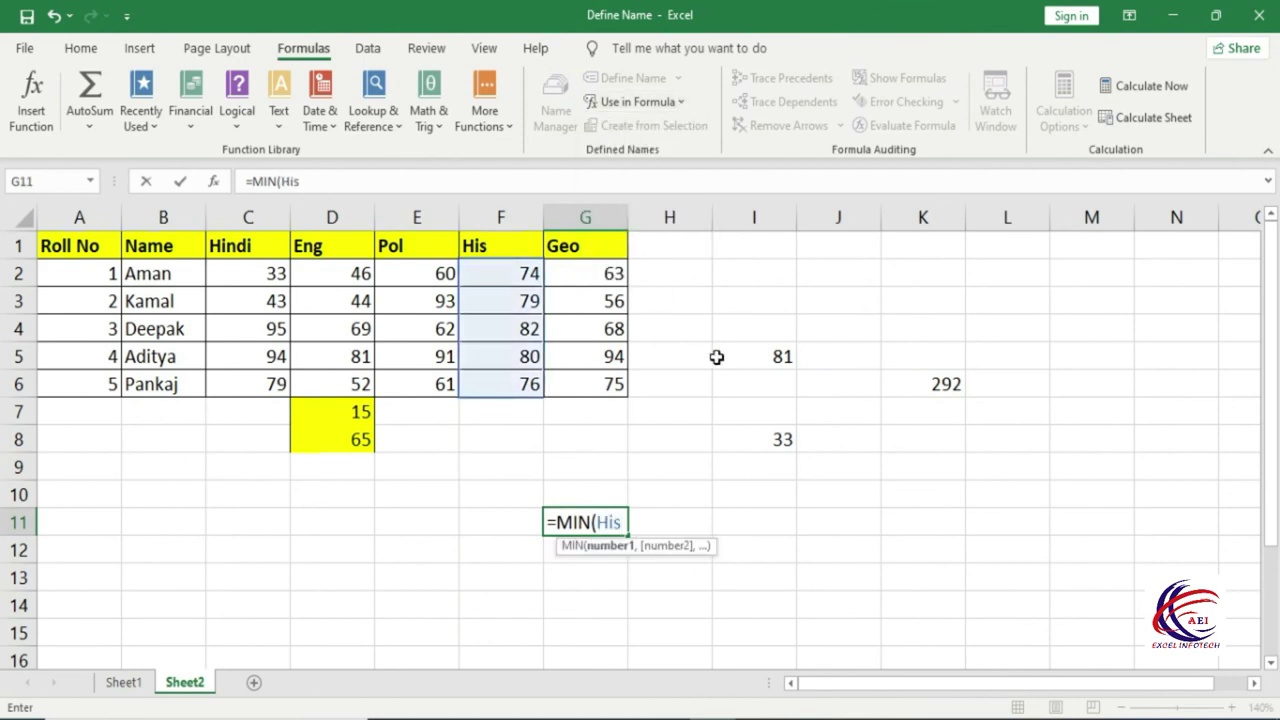
type(")")
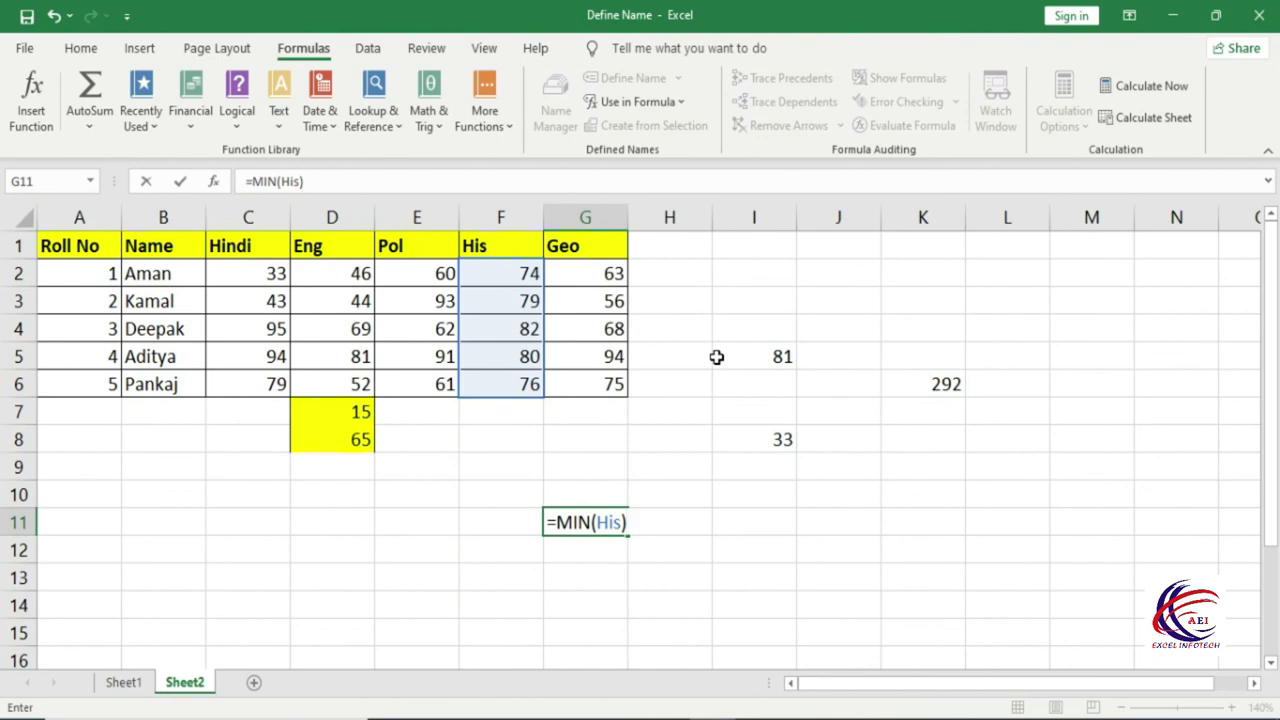
key("Return")
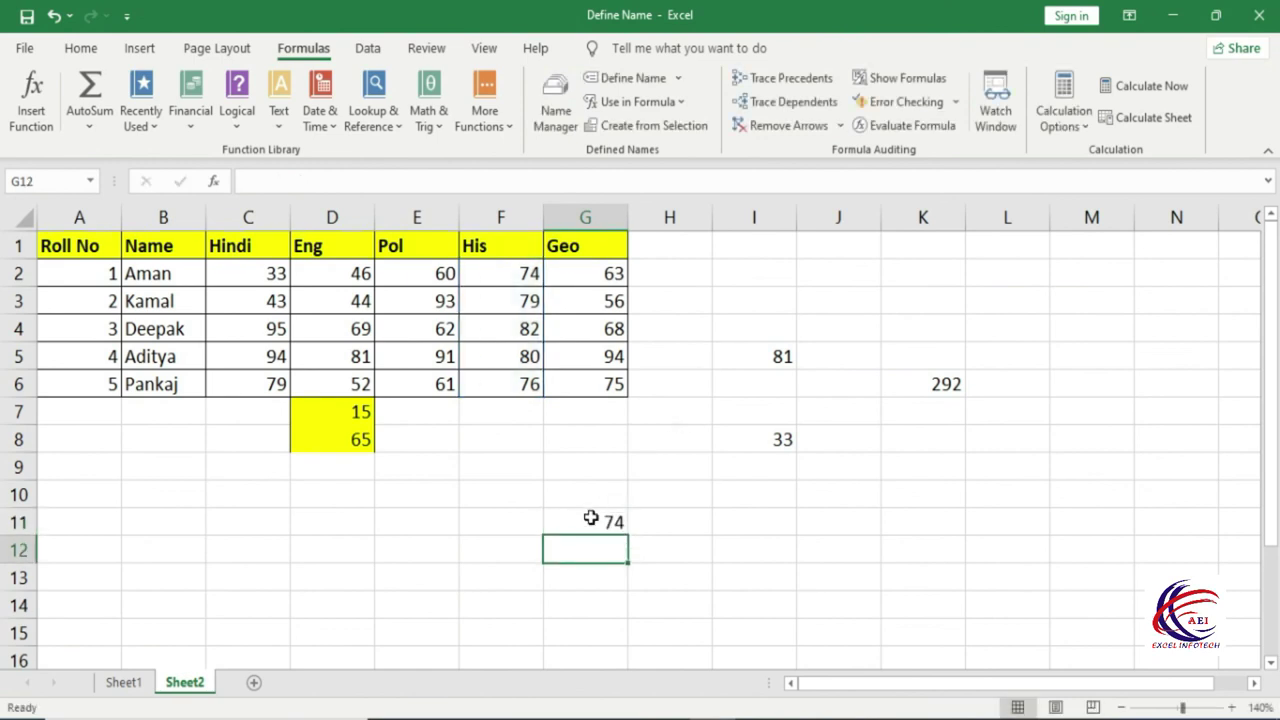
left_click(590, 520)
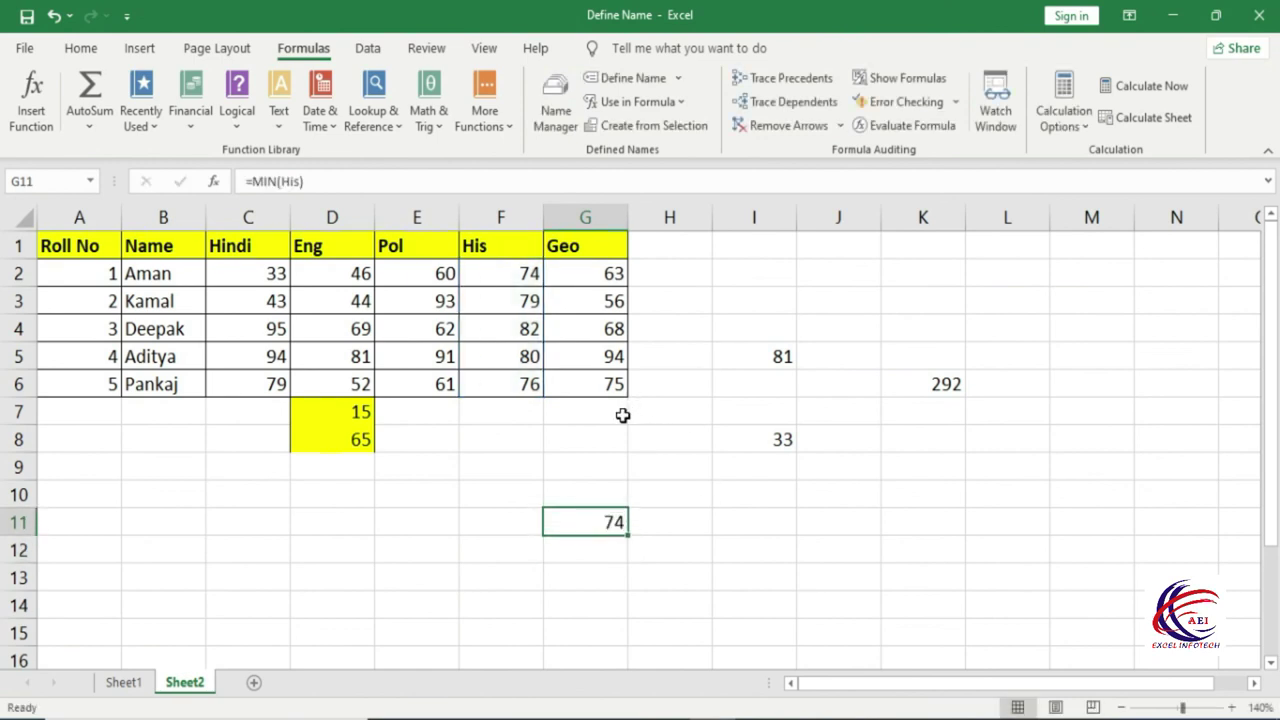